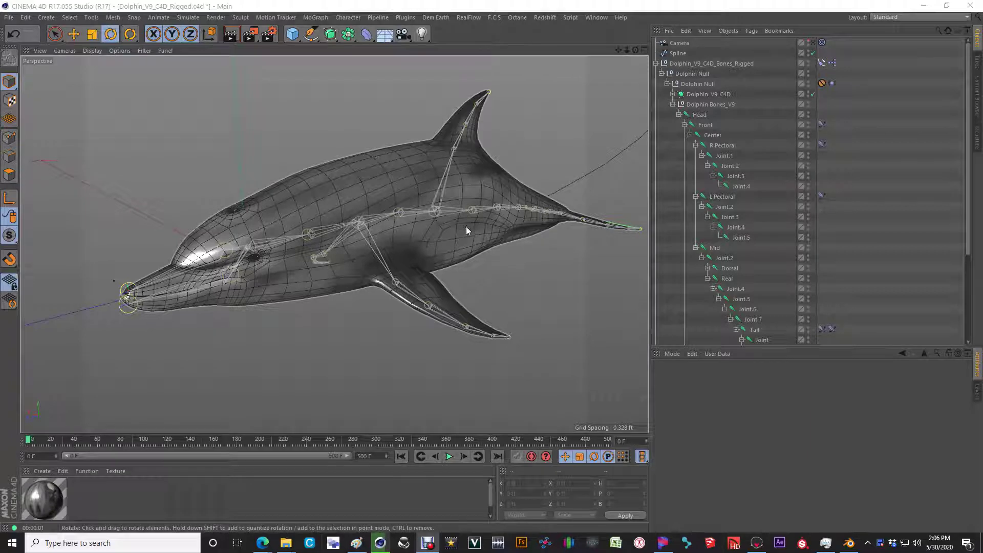
Inspect the Front joint's IK tag settings, orbiting to a near side view of the dolphin
scroll(466, 230, down, 4)
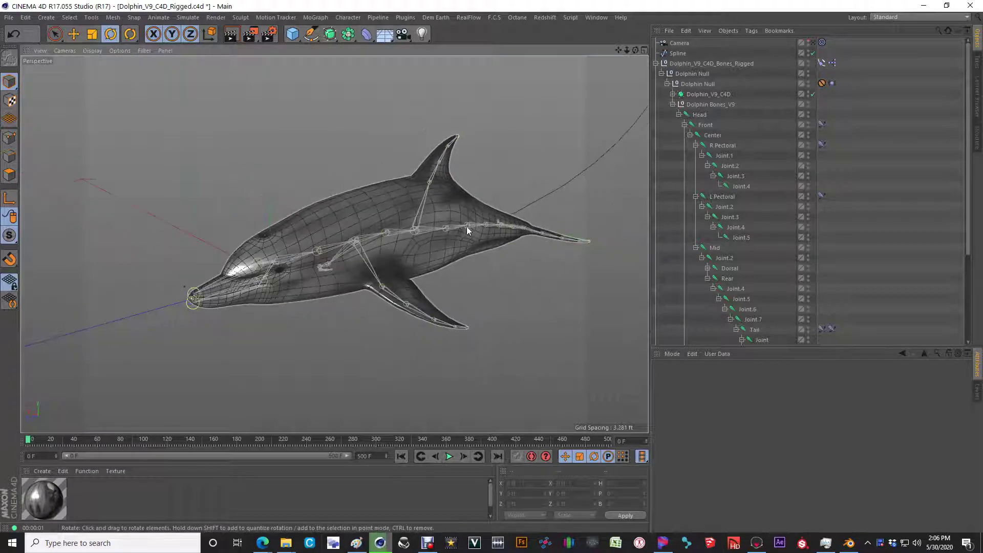
scroll(466, 226, up, 5)
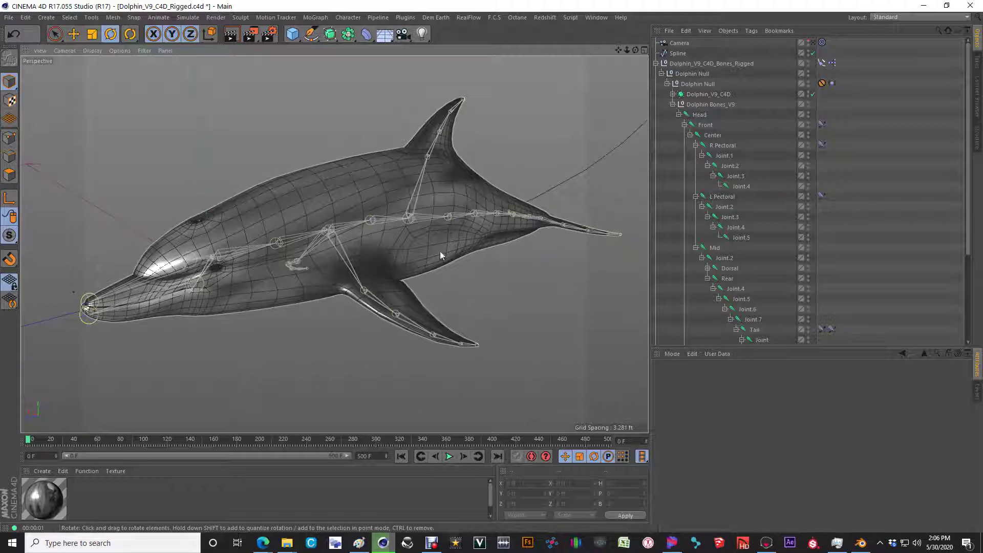
mouse_move(426, 223)
alt+mouse_down()
mouse_move(435, 232)
mouse_move(438, 214)
mouse_move(391, 208)
mouse_move(466, 225)
mouse_move(440, 226)
mouse_move(459, 220)
mouse_move(476, 237)
mouse_move(429, 236)
mouse_move(458, 229)
mouse_move(439, 234)
alt+mouse_up()
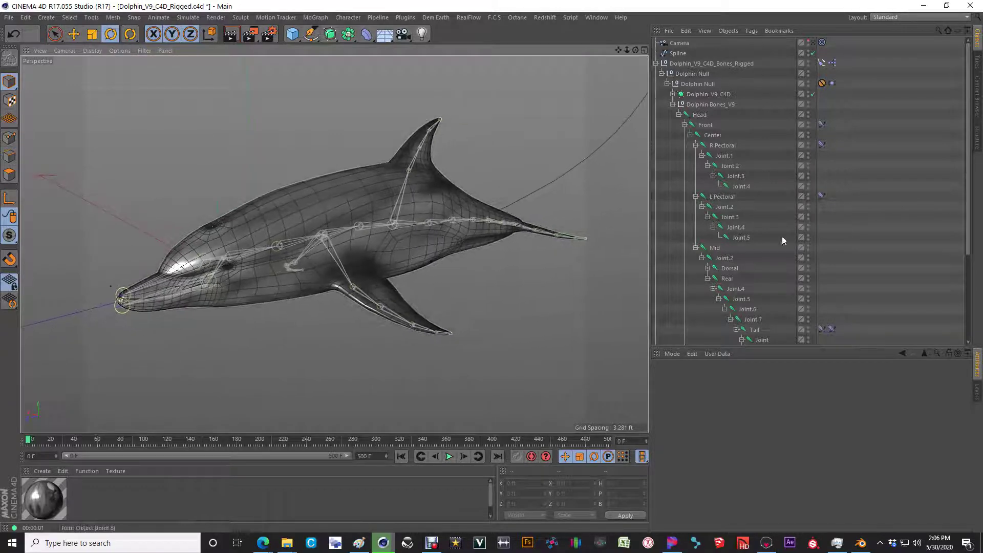
click(821, 125)
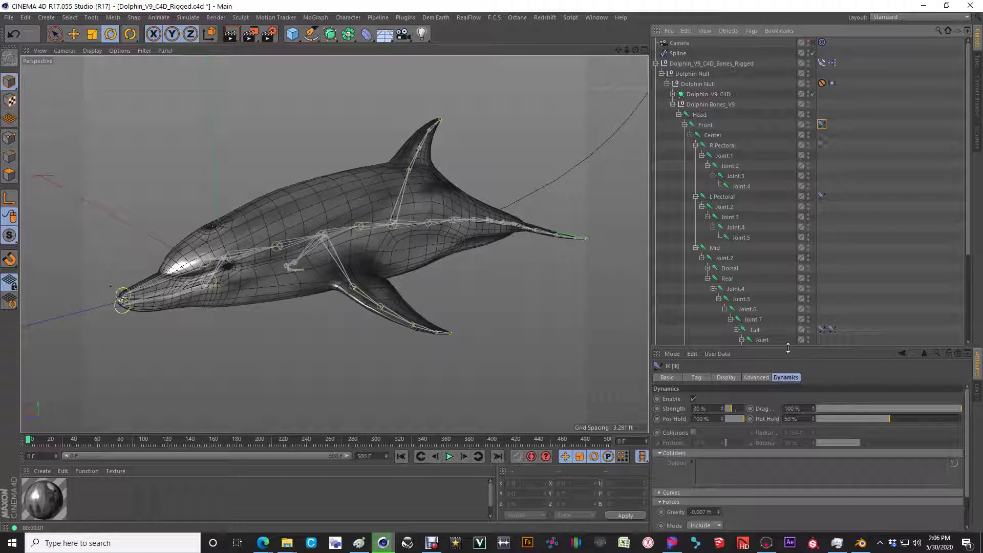
drag(788, 348, 788, 341)
scroll(769, 244, down, 2)
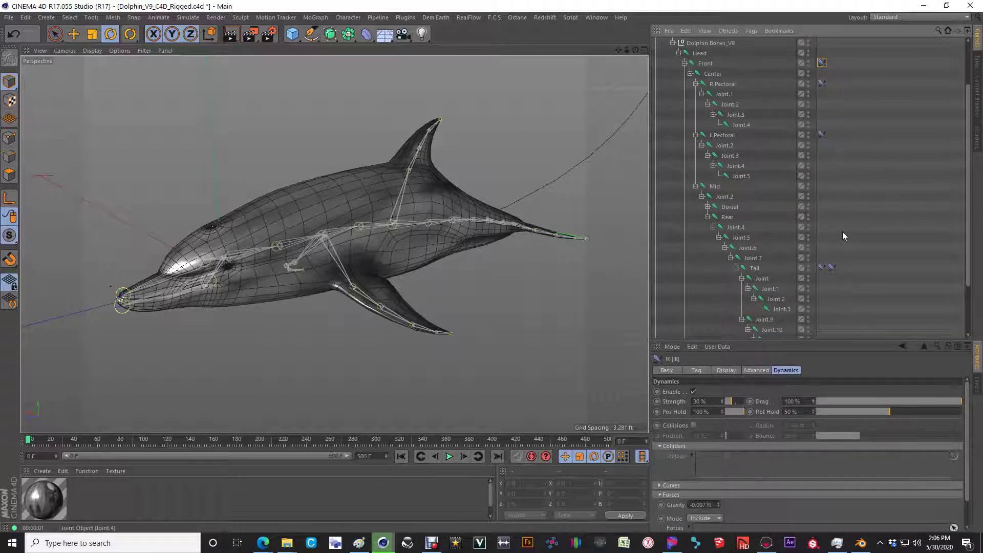
click(673, 369)
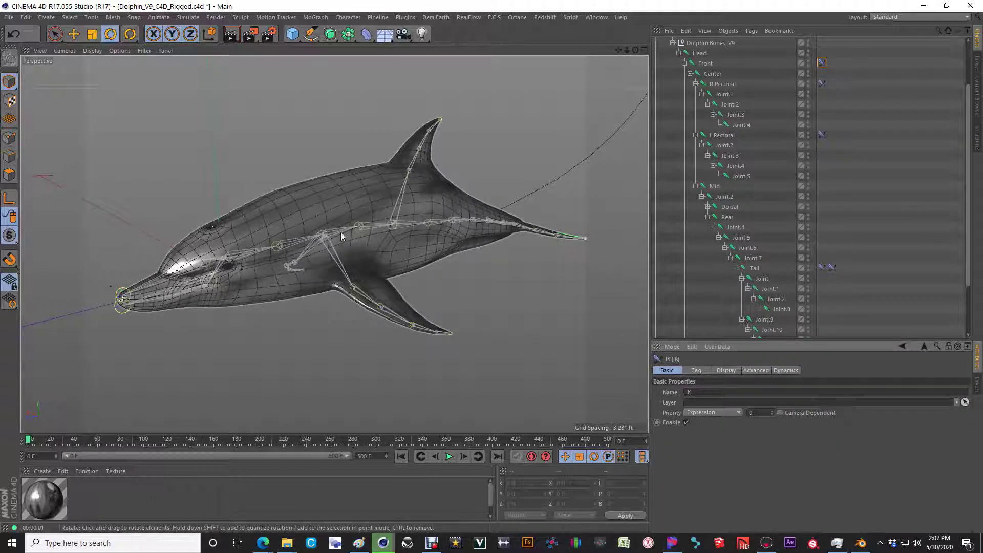
alt+drag(340, 232, 348, 189)
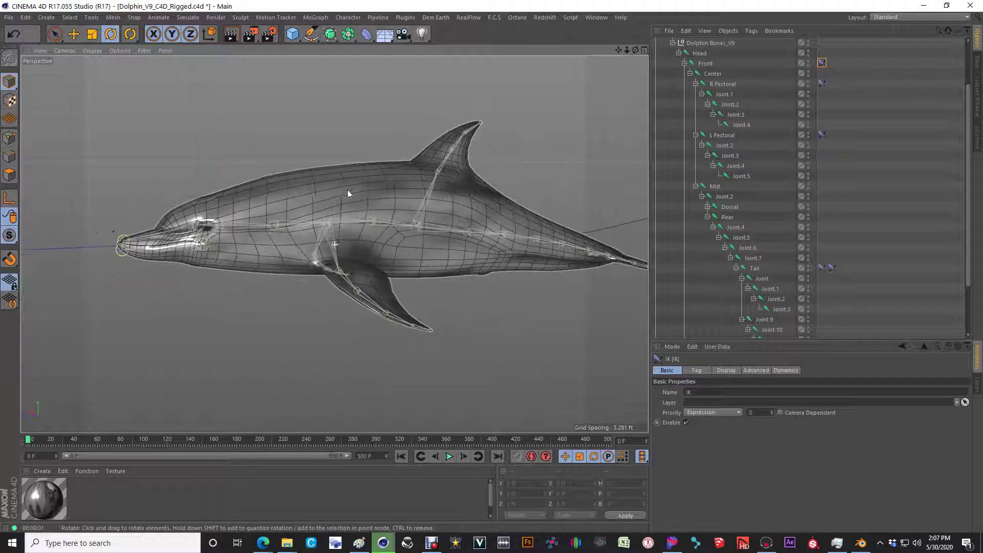
Play the dolphin's swim animation, then stop and return to frame 0
click(450, 457)
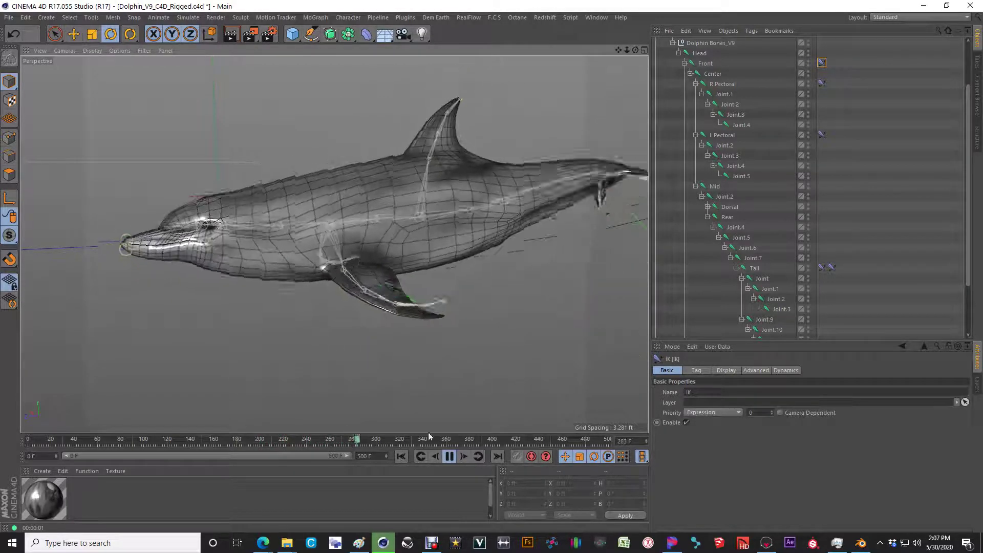
click(449, 456)
click(402, 457)
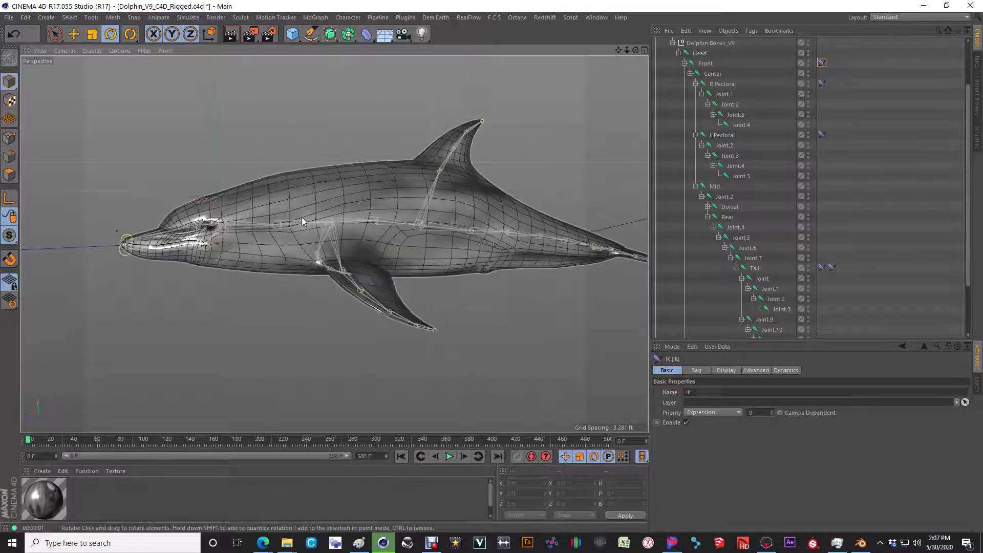
Select the Dolphin_V9_C4D_Bones_Rigged null to show its Dolphin Controls
alt+drag(302, 217, 382, 226)
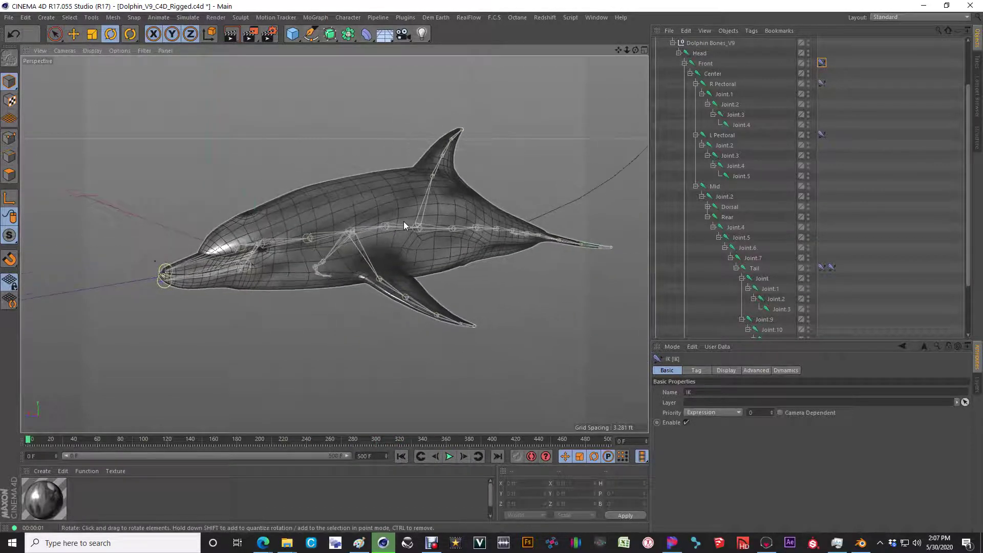
scroll(458, 224, up, 1)
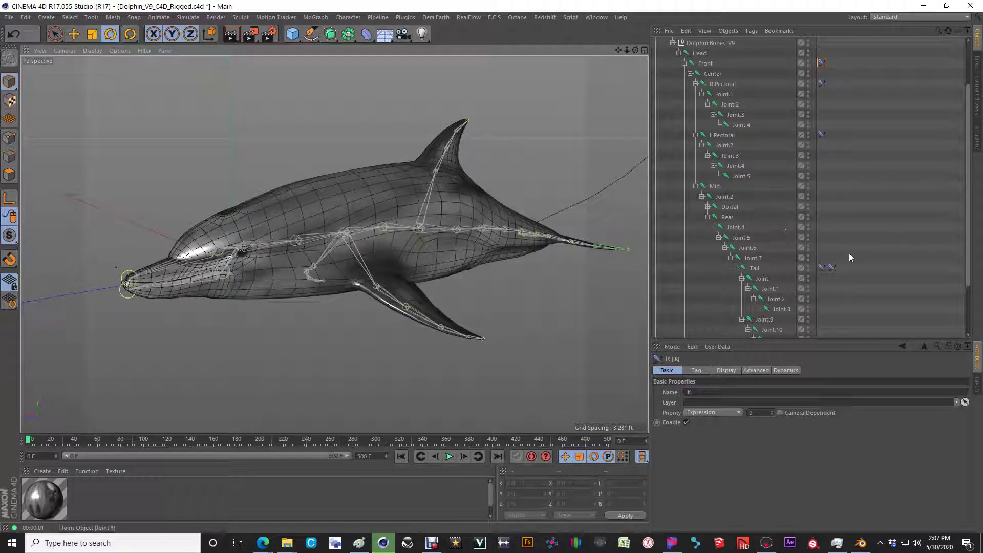
scroll(763, 110, up, 3)
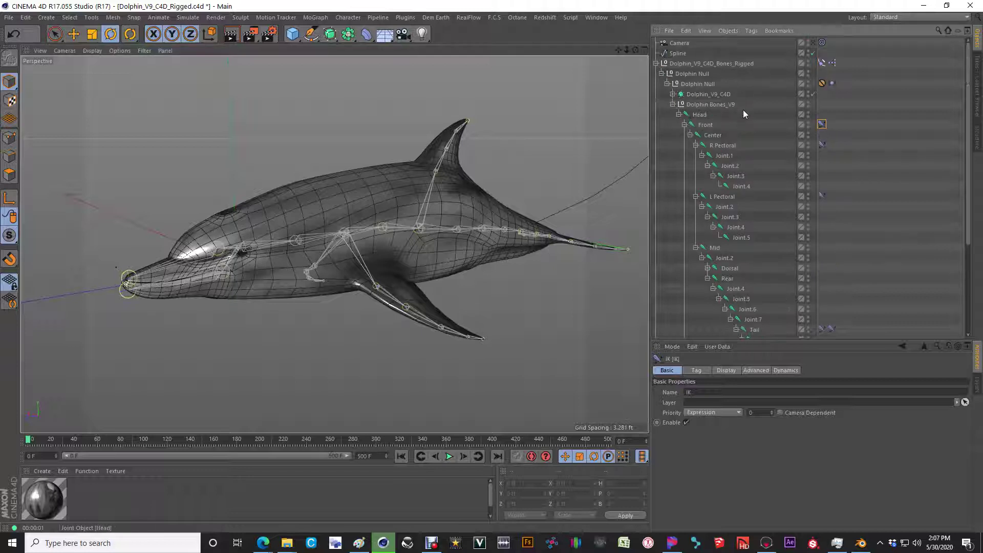
click(681, 63)
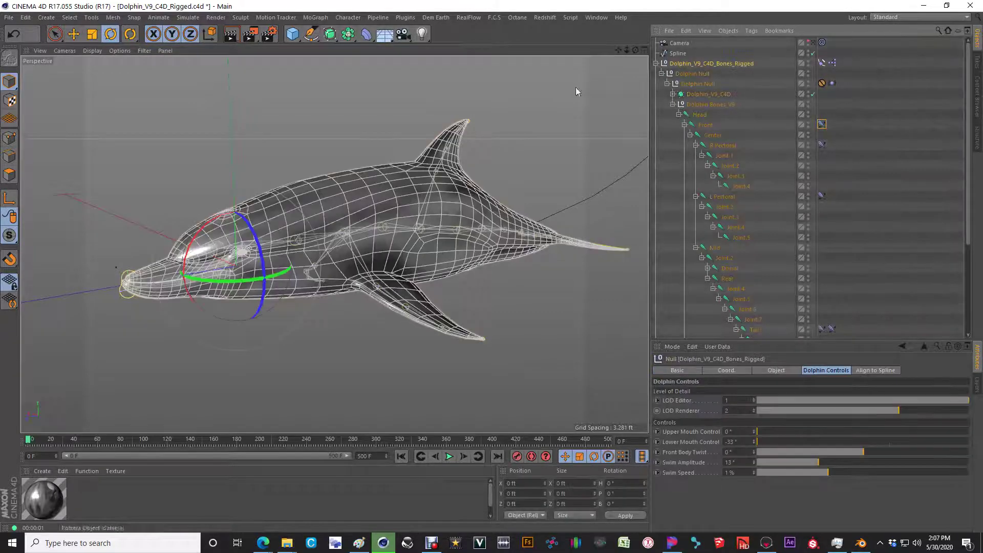
Set LOD Editor to 0 in the rigged null's Dolphin Controls
click(656, 63)
click(656, 63)
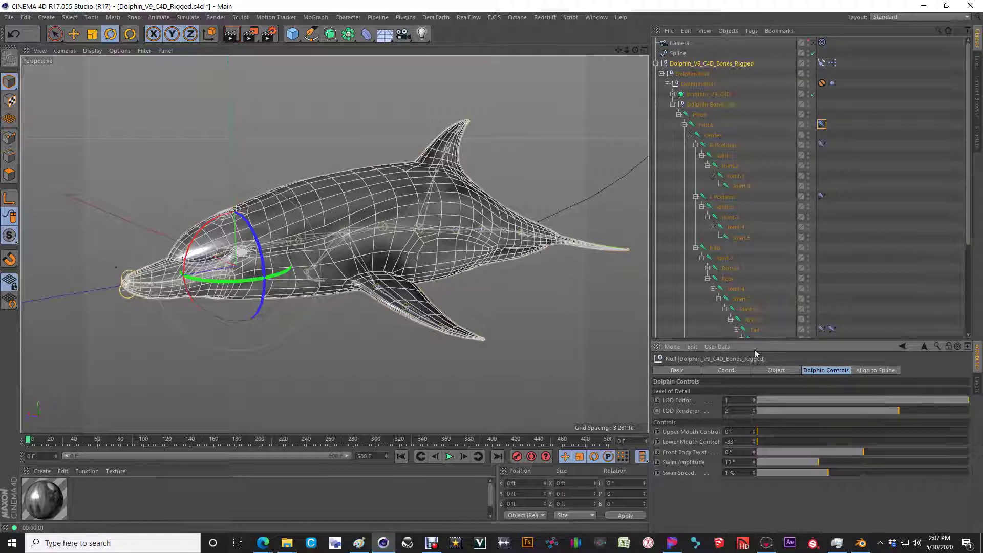
drag(741, 339, 743, 295)
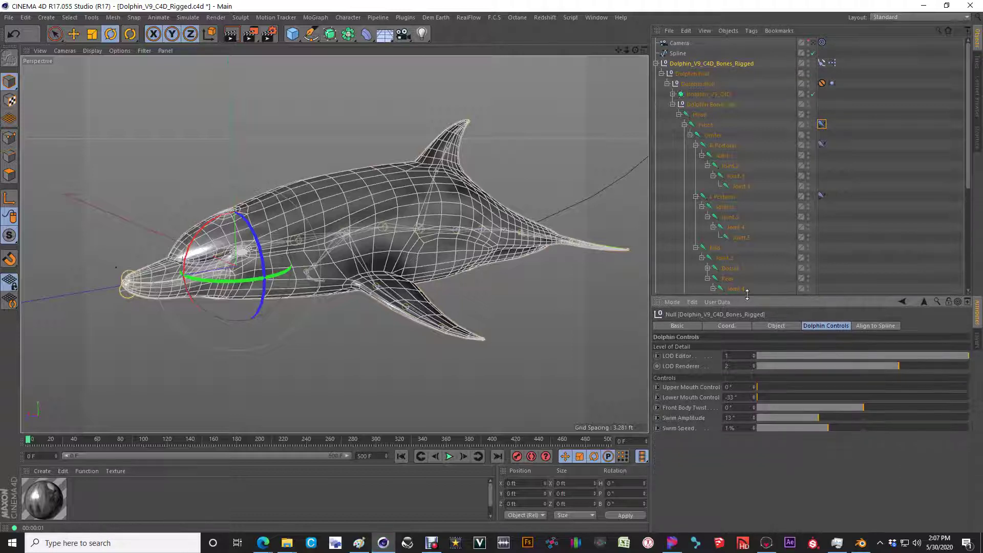
click(797, 357)
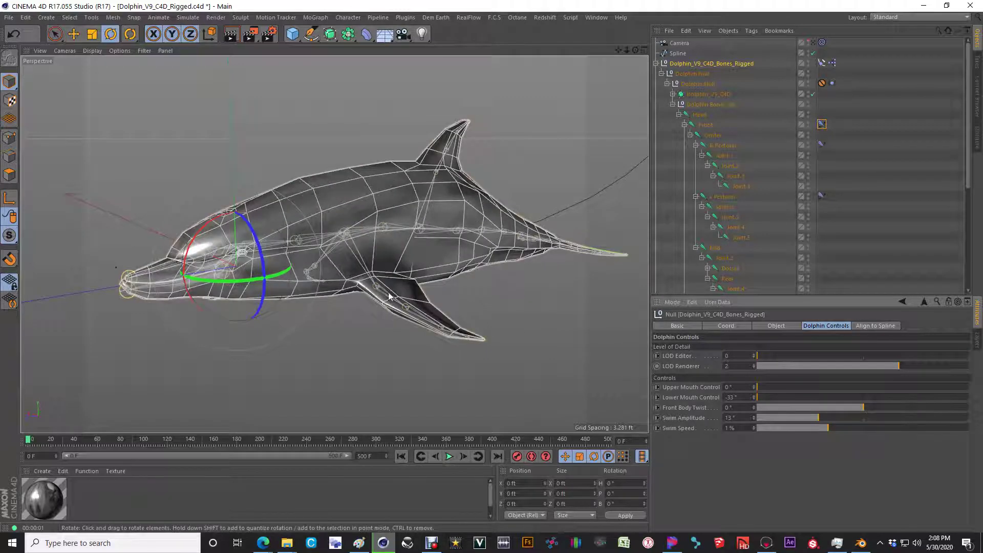
Orbit to a three-quarter front view and briefly preview the swim animation from frame 0
alt+drag(405, 286, 435, 270)
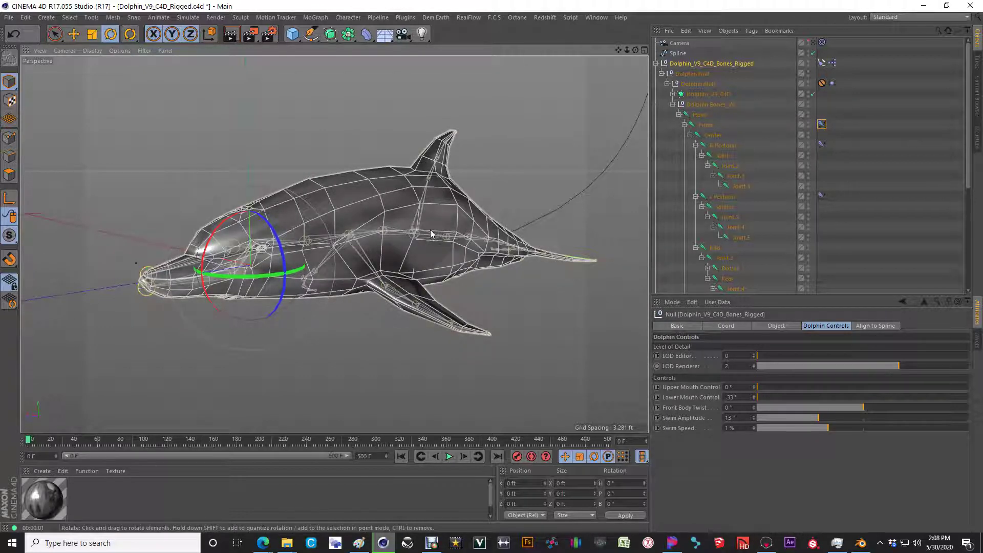
alt+drag(448, 248, 425, 258)
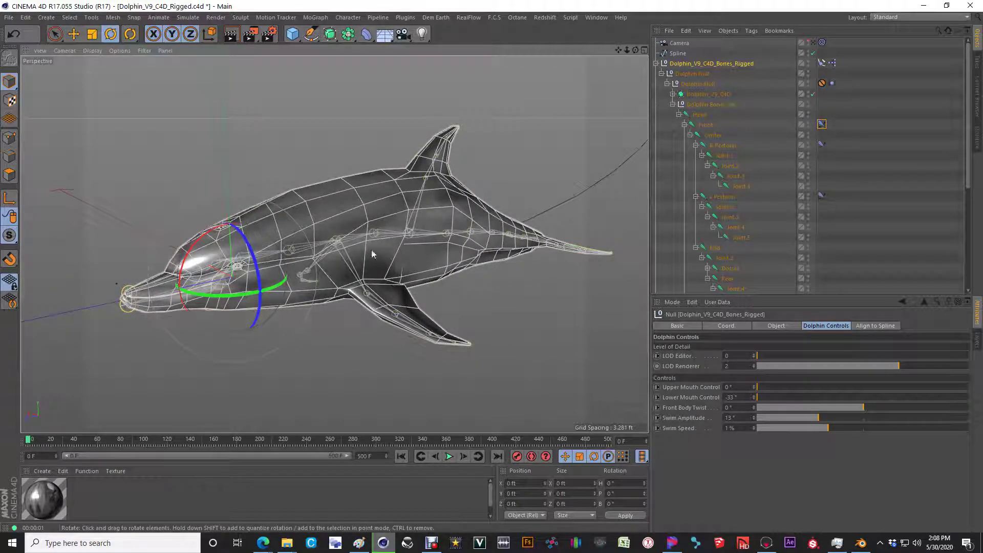
alt+drag(443, 224, 449, 214)
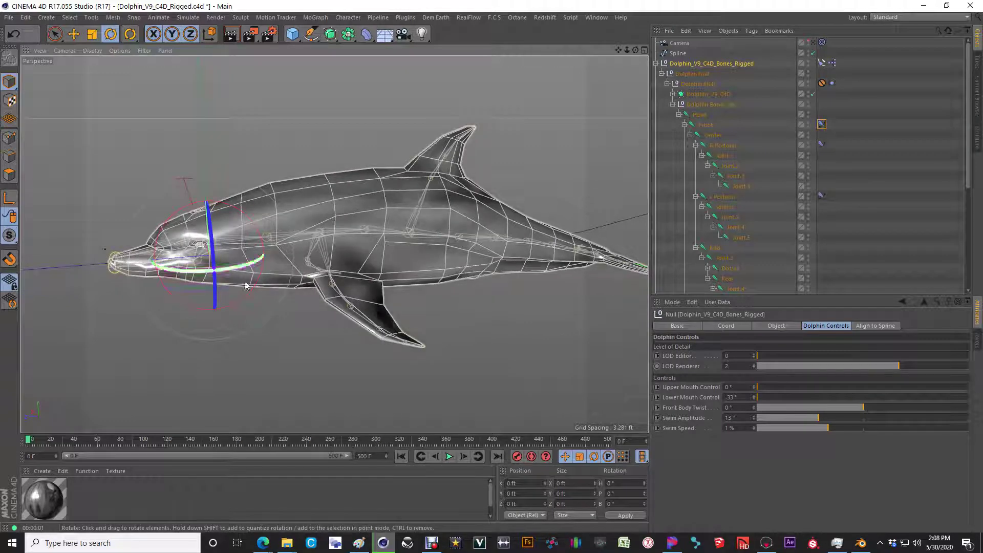
alt+drag(436, 180, 443, 241)
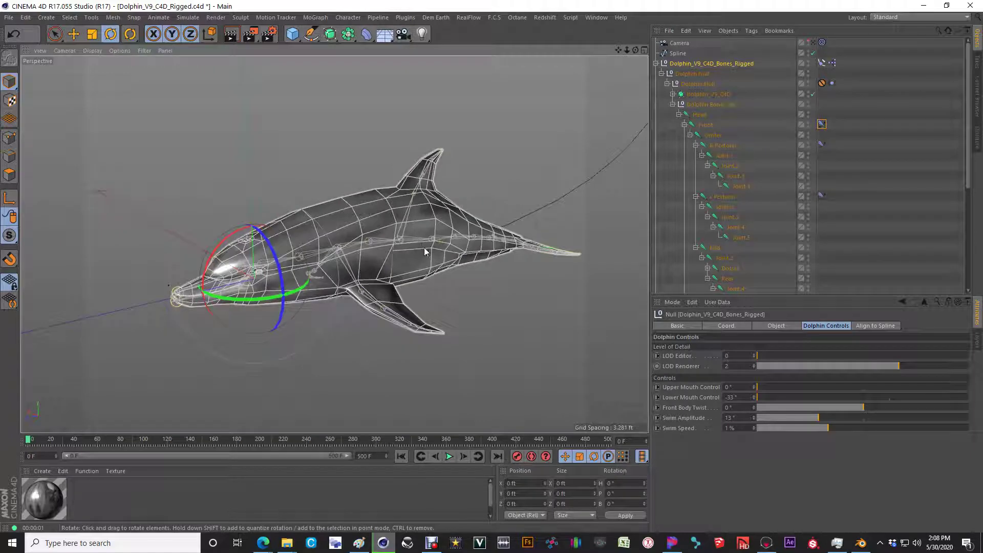
click(450, 456)
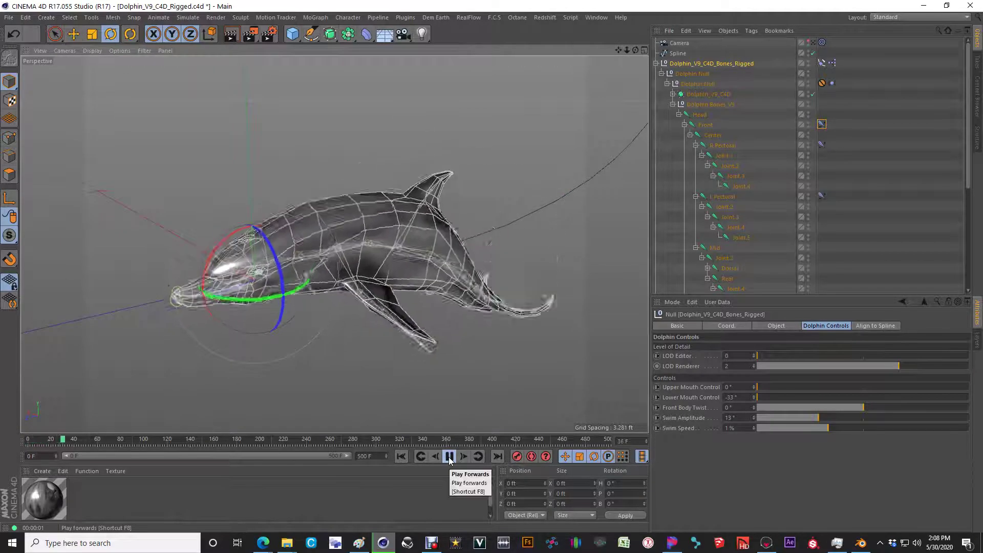
click(450, 457)
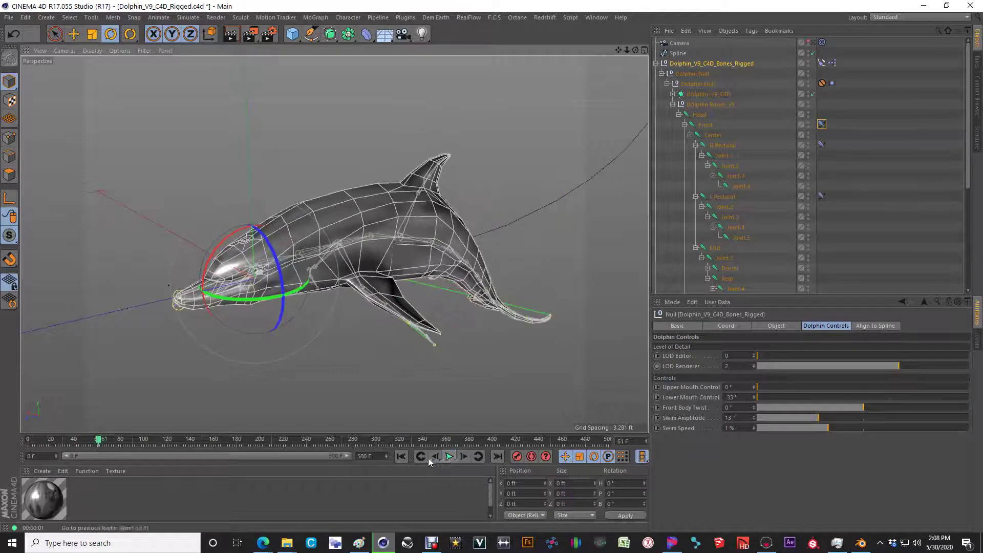
click(401, 456)
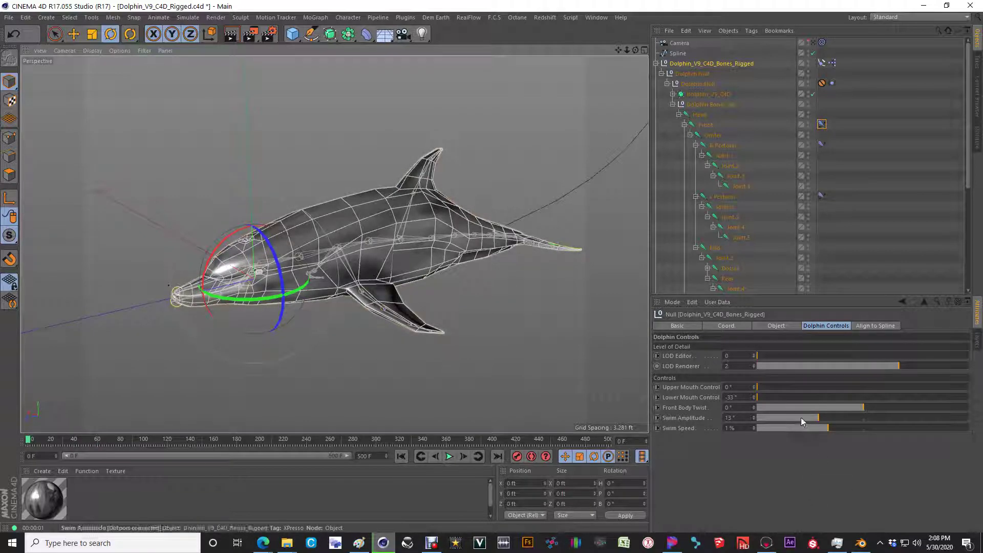
During playback, lower Swim Amplitude to 8° and Swim Speed to 0.7%, then rewind to frame 0
click(449, 456)
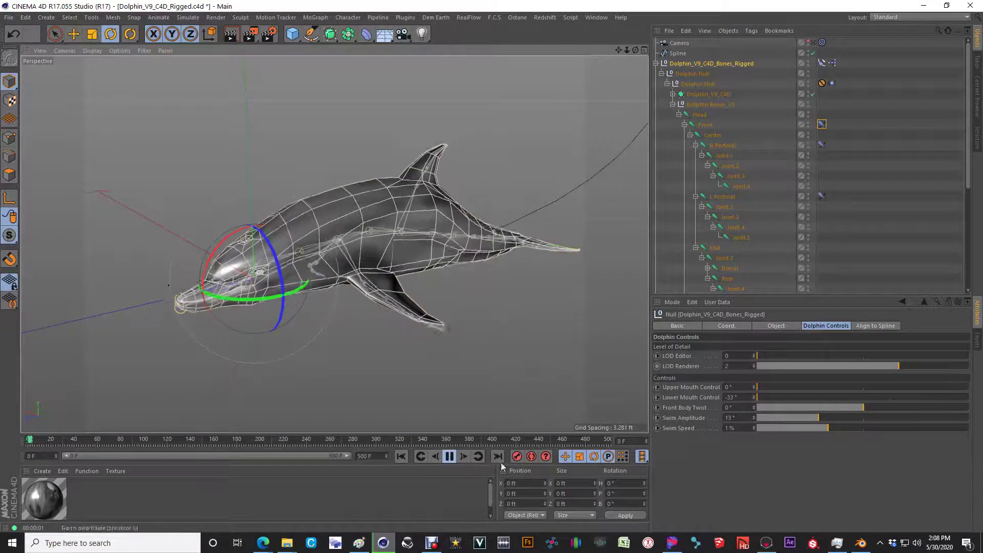
click(807, 418)
scroll(805, 418, down, 7)
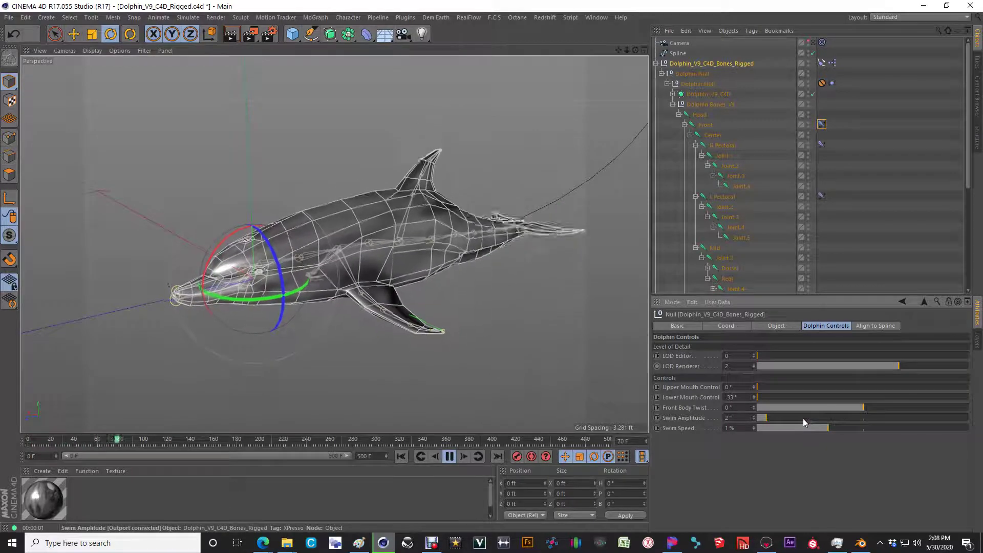
scroll(803, 419, up, 11)
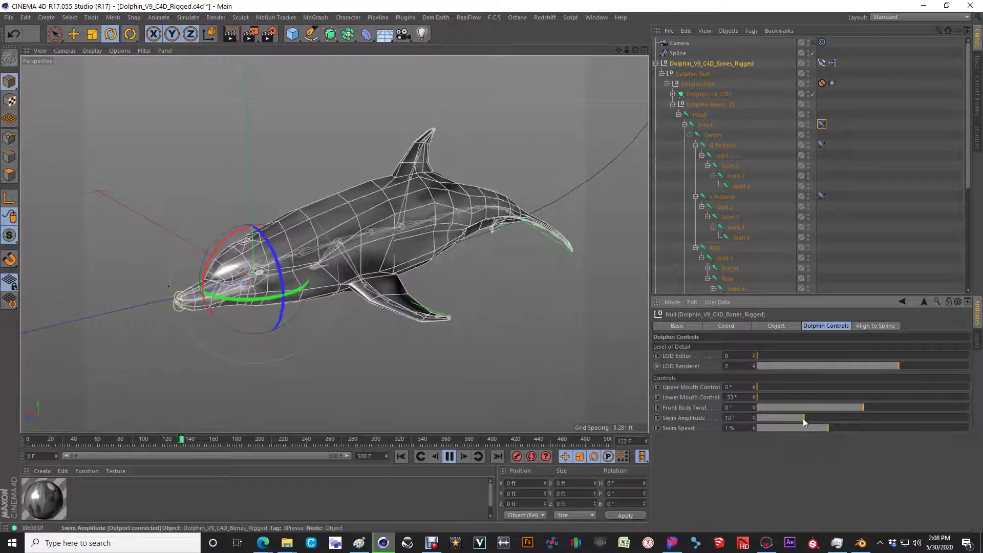
drag(817, 430, 795, 417)
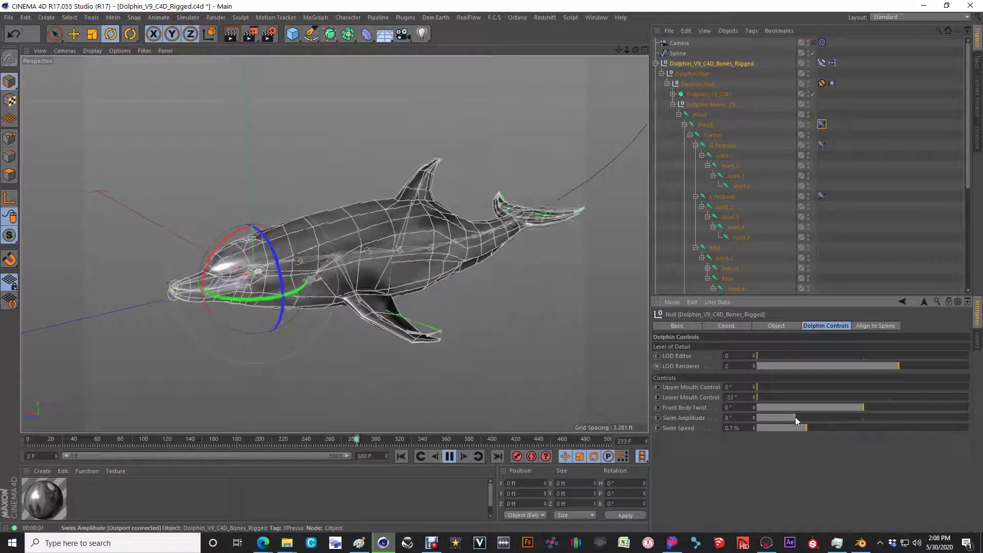
click(450, 456)
click(406, 457)
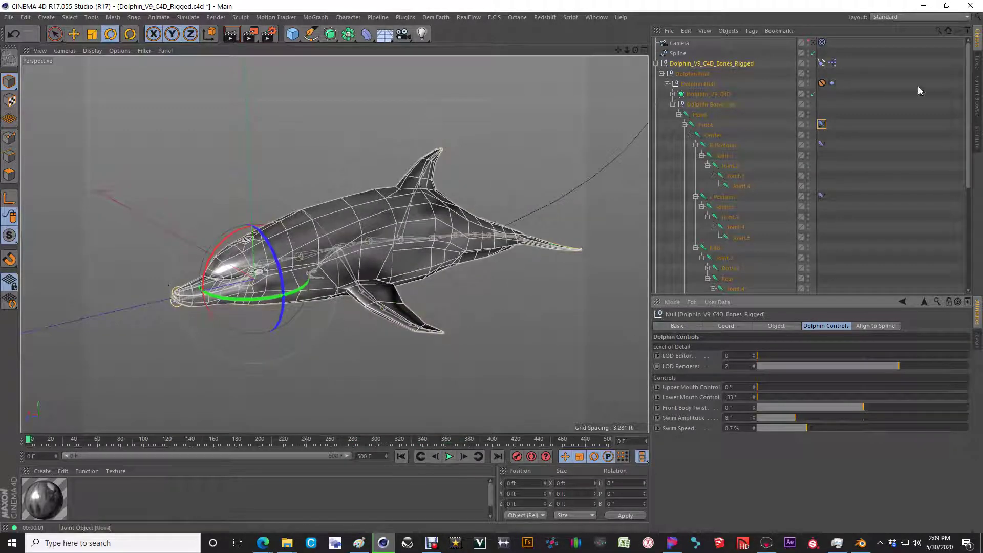
click(695, 65)
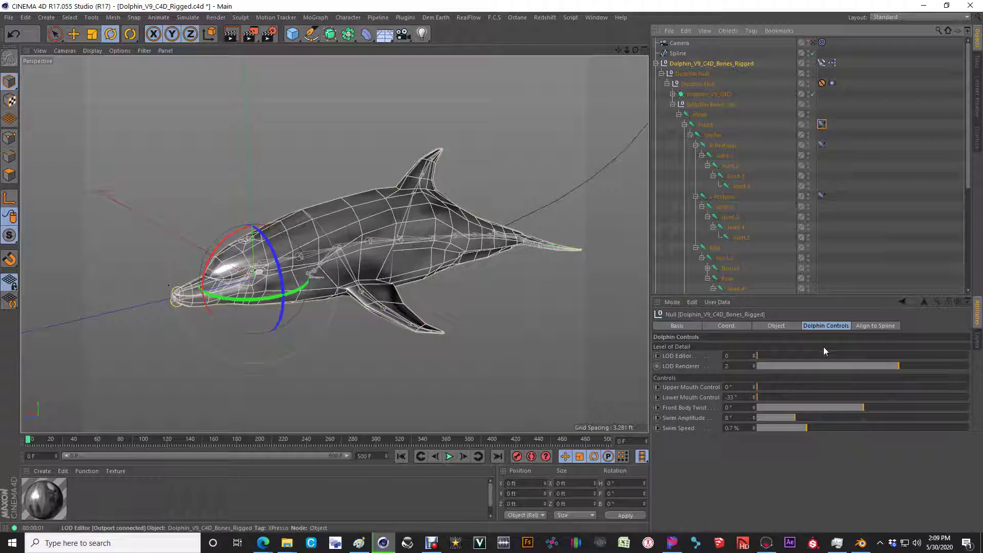
Check the null's Manage User Data dialog, then select the Front joint's IK tag
click(718, 302)
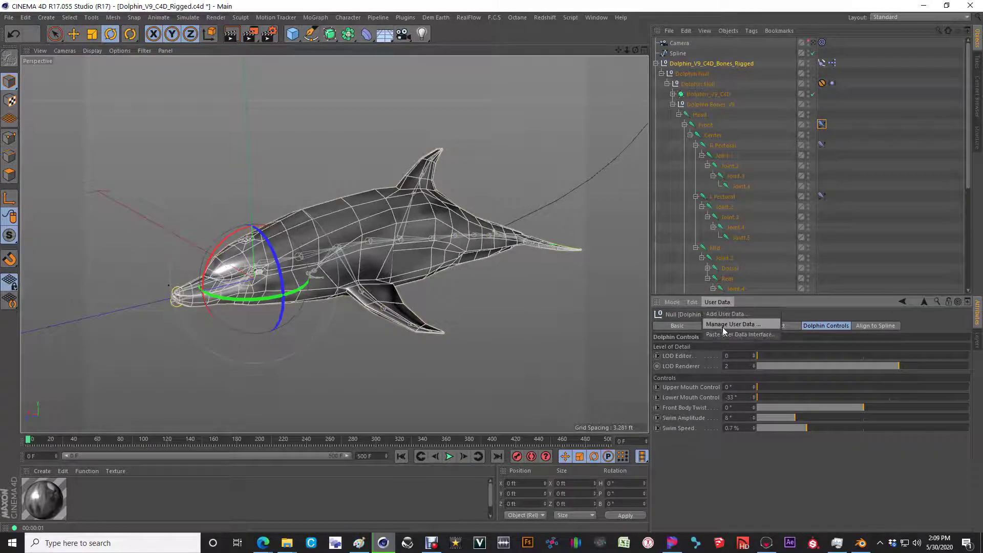
click(723, 327)
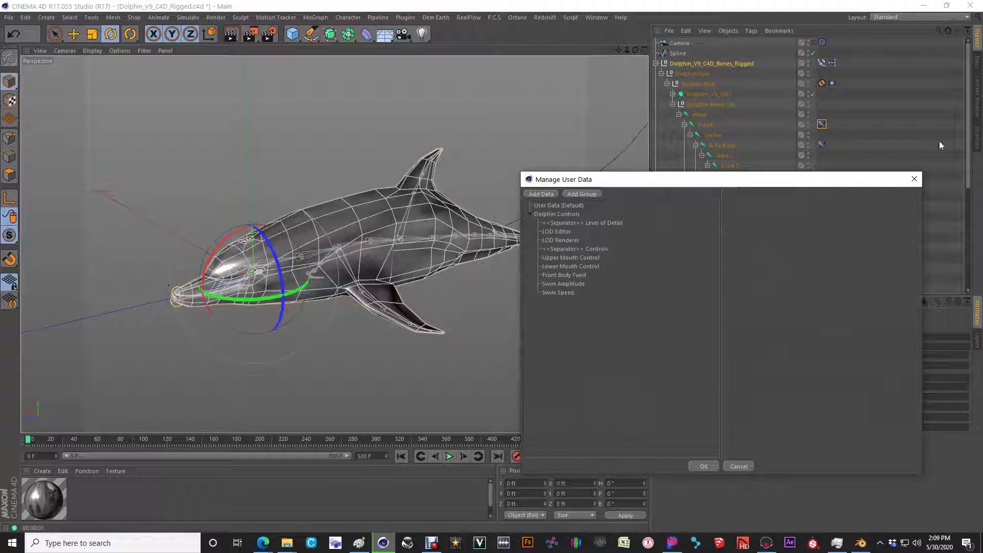
click(915, 179)
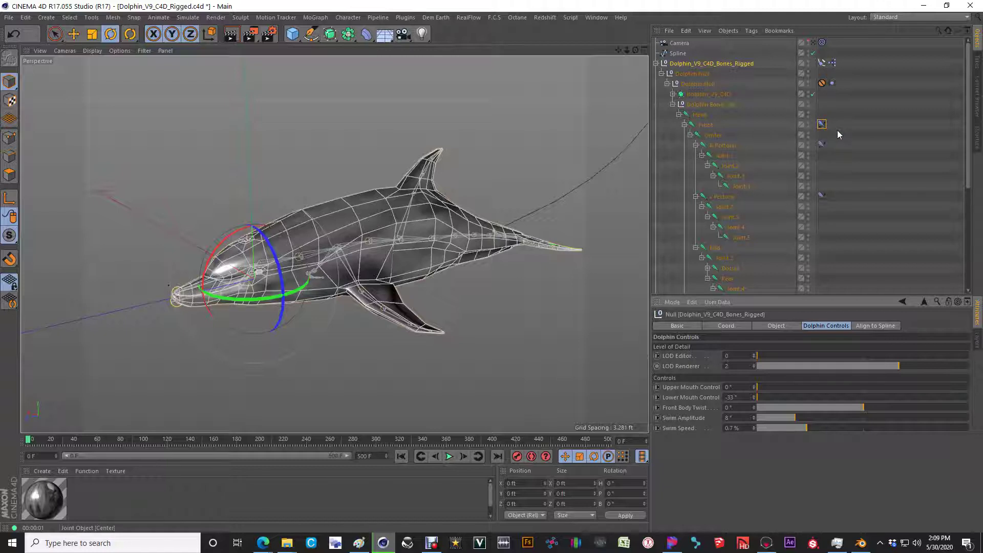
click(822, 124)
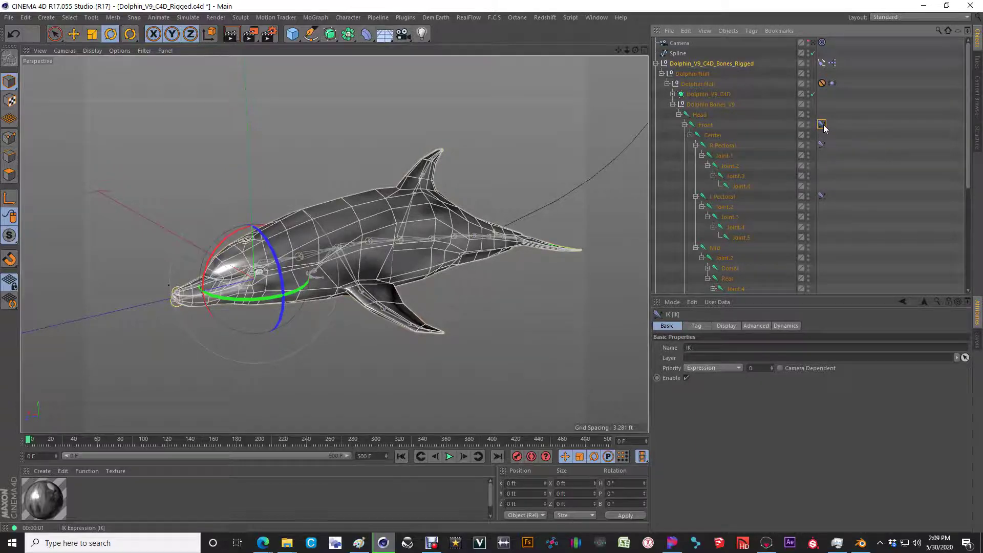
During playback, adjust IK Drag on Front (27%, then 84%) and L Pectoral (59%, then 100%)
click(790, 324)
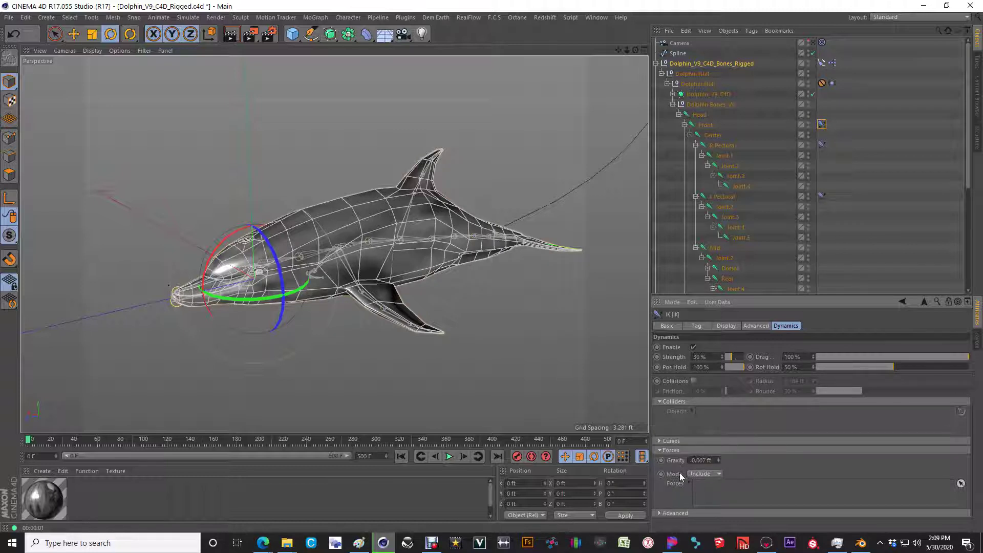
click(859, 356)
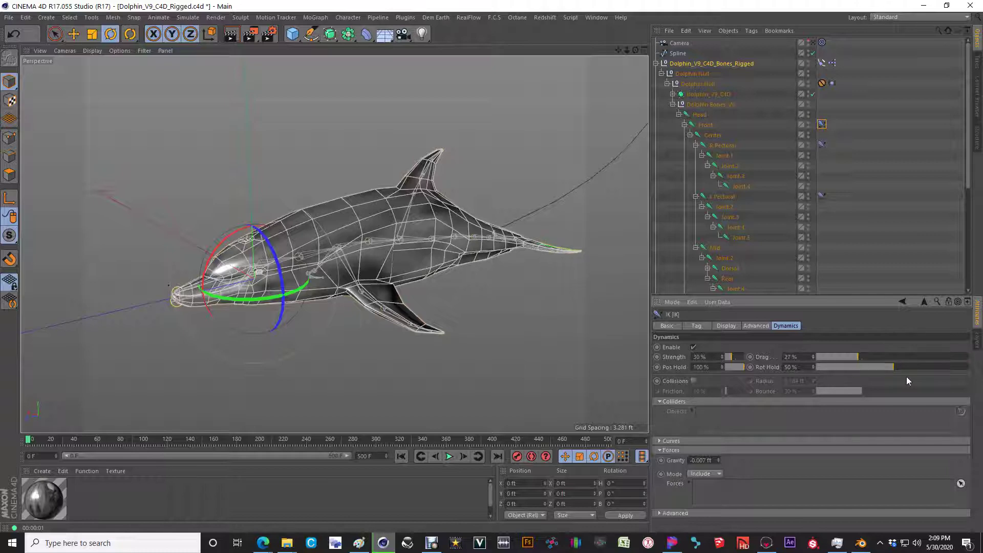
click(450, 458)
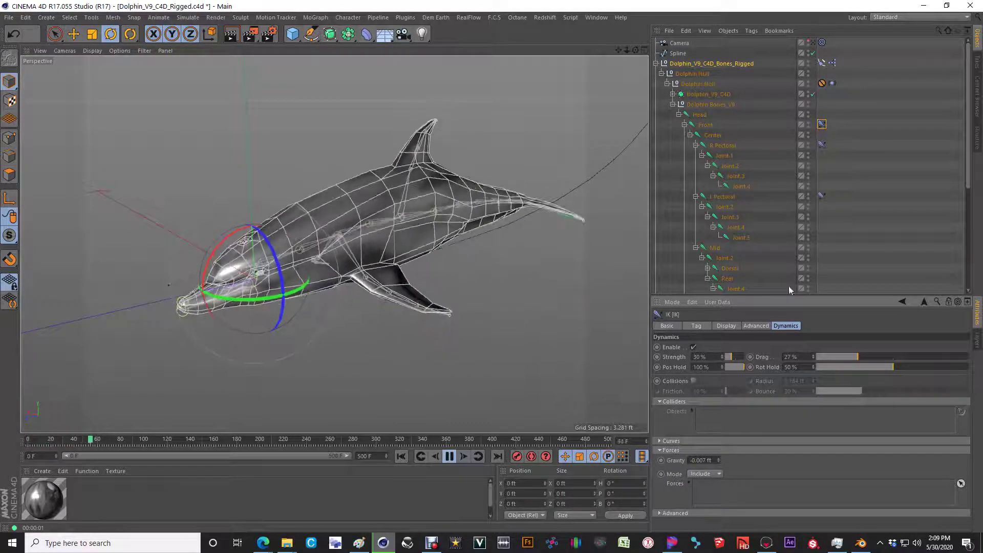
drag(907, 357, 945, 357)
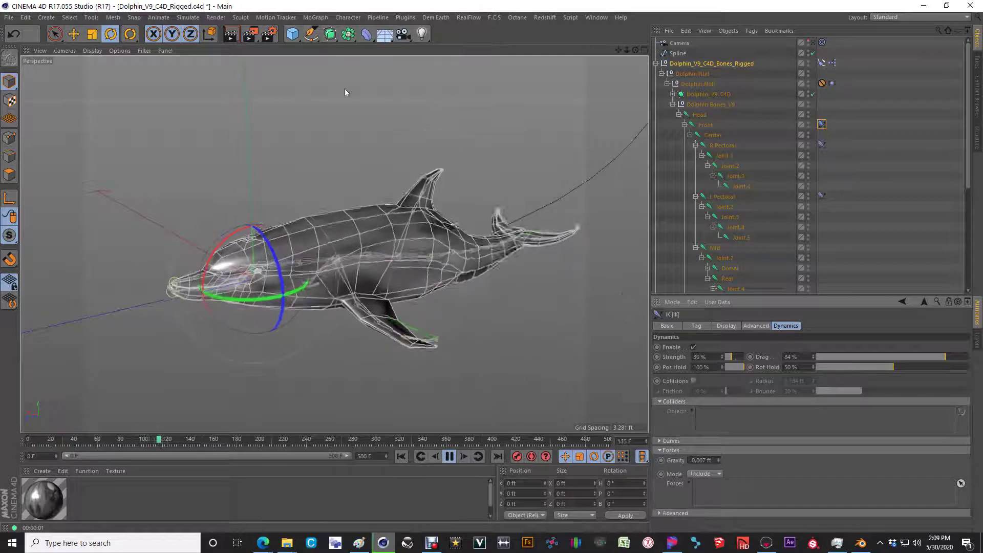
click(822, 196)
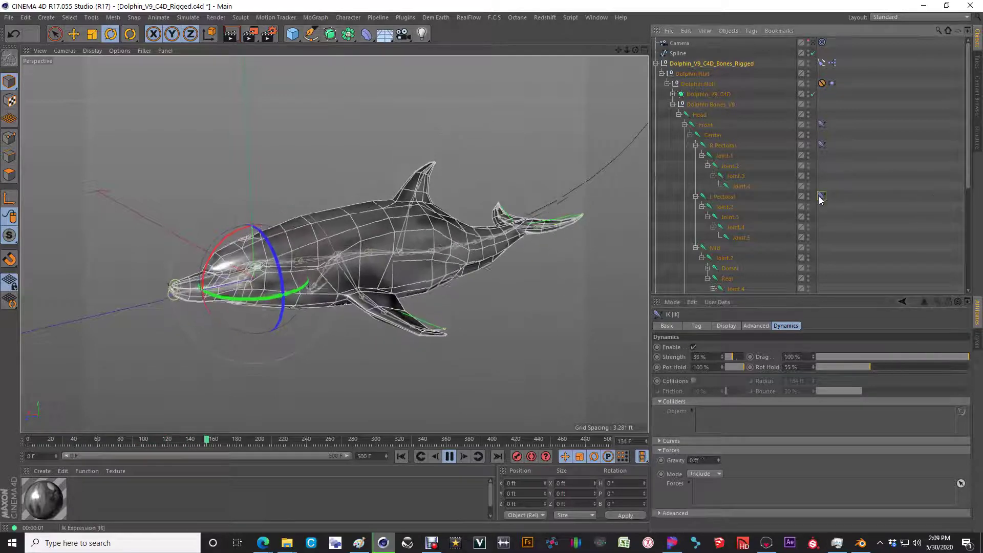
click(907, 357)
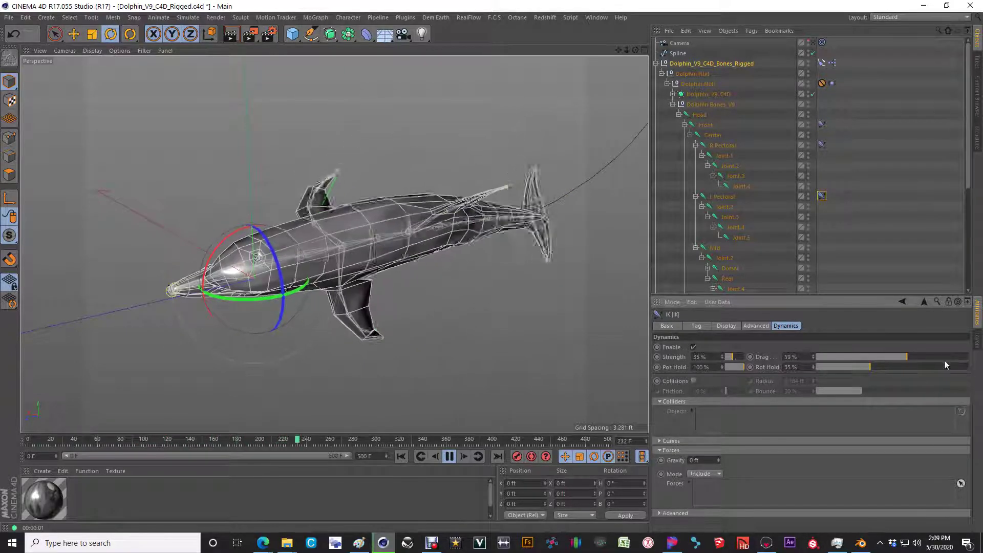
drag(944, 361, 969, 357)
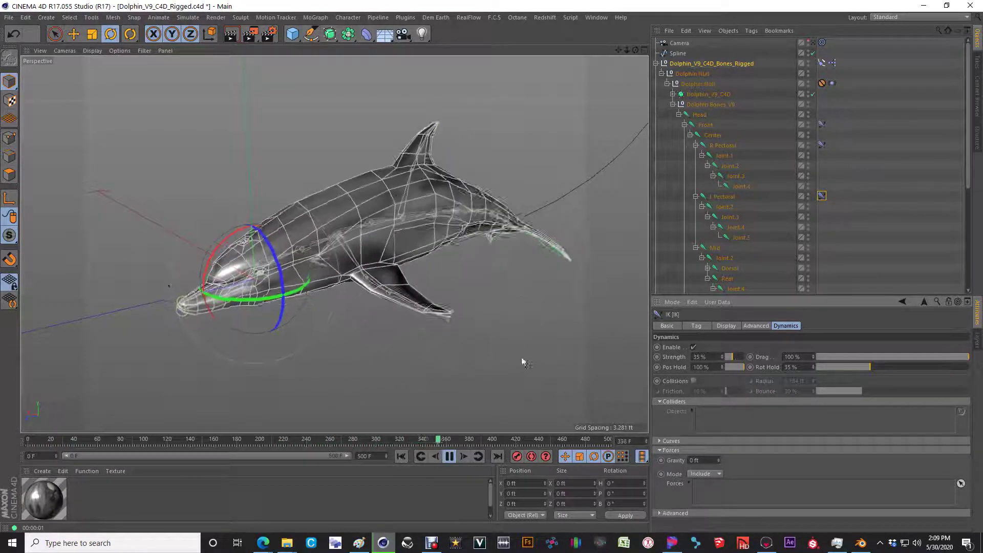
Rewind to frame 0, select the Front, Pectoral and Tail IK tags together, and pick their Strength parameter
click(401, 456)
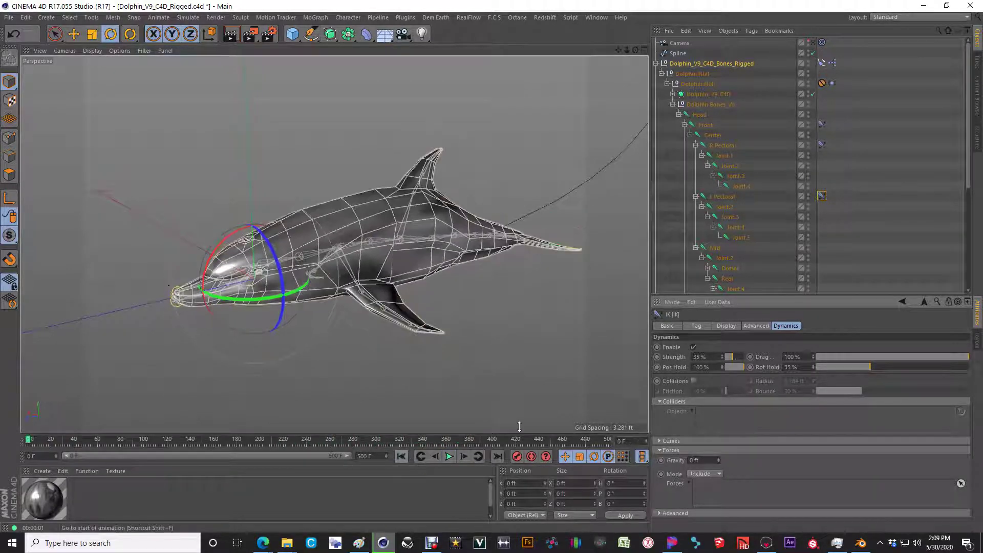
click(822, 124)
scroll(855, 149, down, 3)
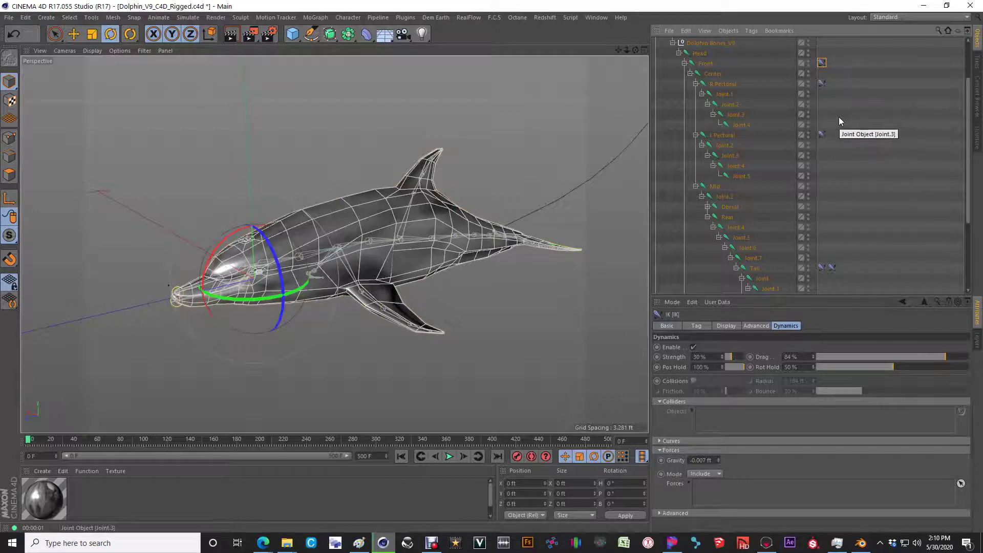
scroll(840, 121, up, 3)
shift+click(822, 195)
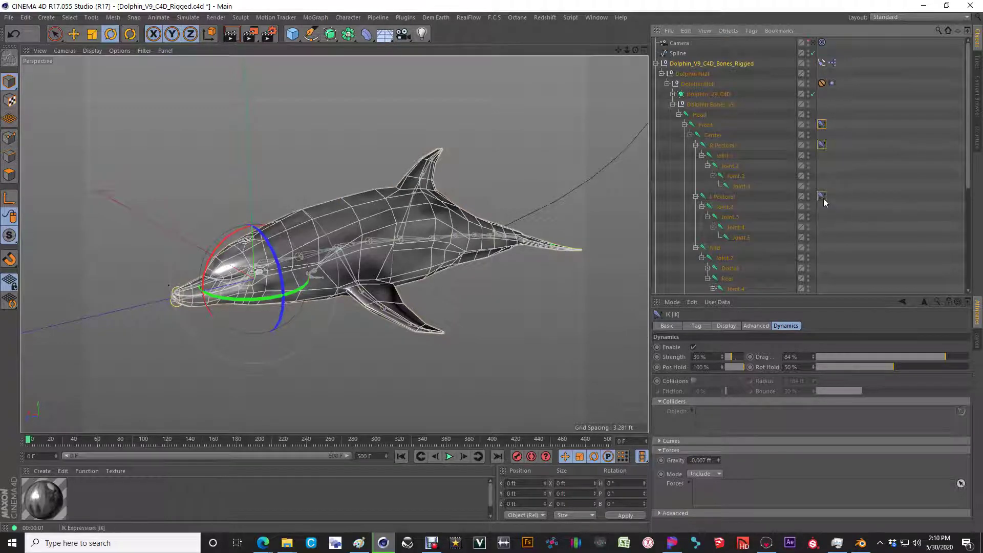
scroll(846, 189, down, 3)
shift+click(822, 267)
shift+click(832, 267)
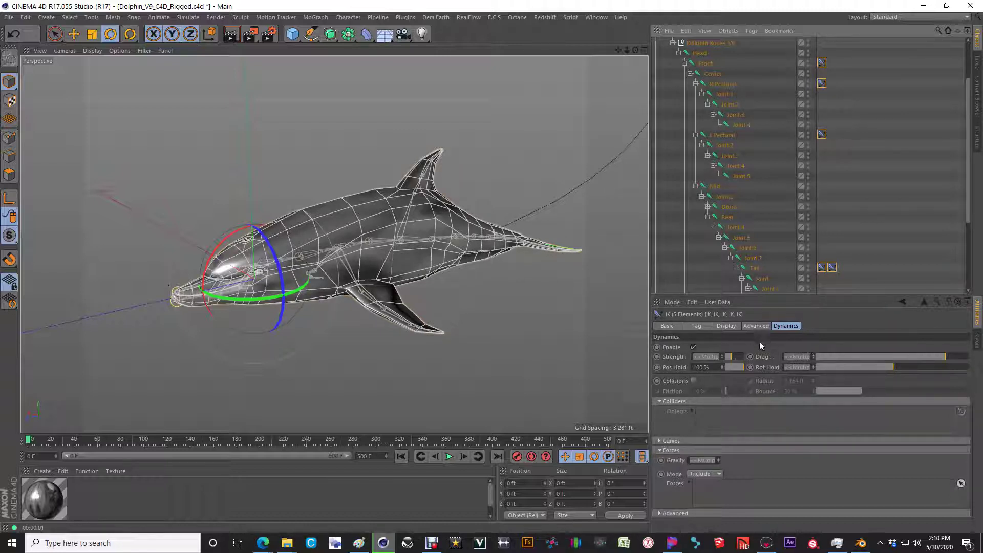
click(675, 357)
right_click(675, 360)
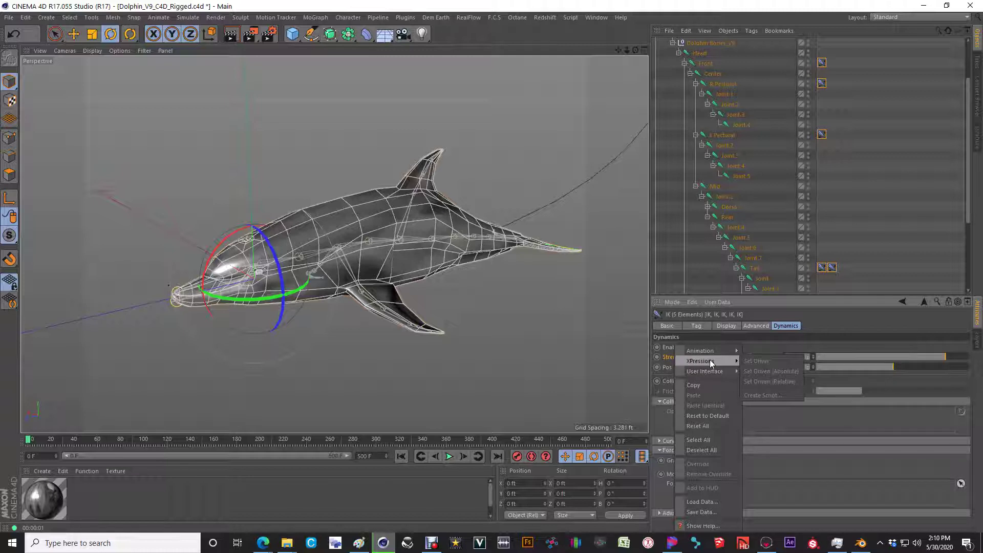
Copy the IK Strength interface and paste it onto the Dolphin_V9_C4D_Bones_Rigged null as user data
mouse_move(704, 371)
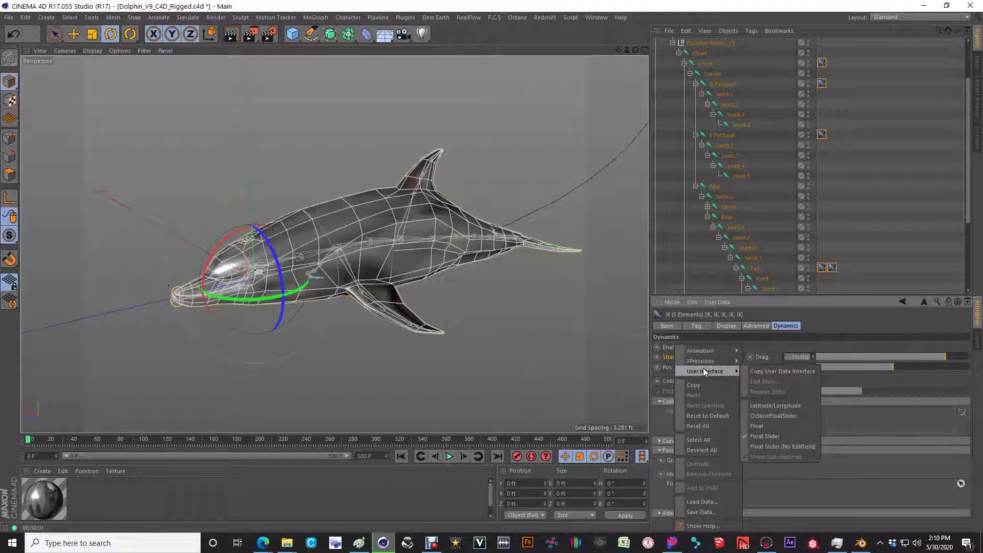
click(788, 371)
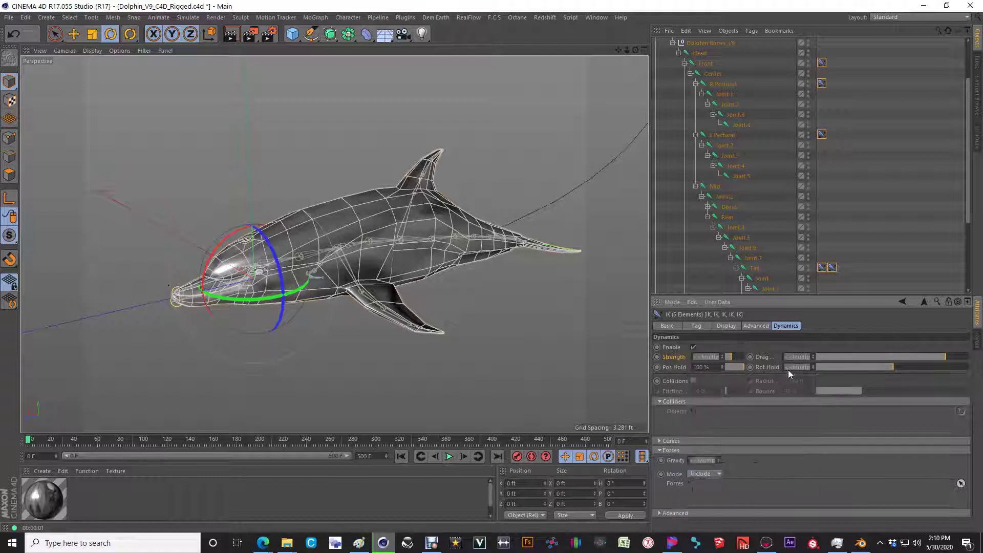
click(718, 302)
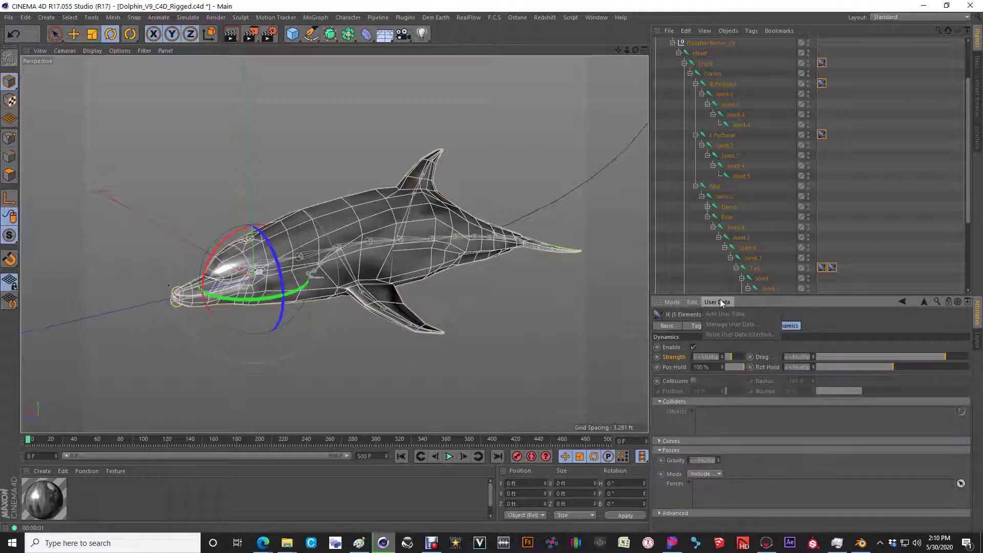
scroll(727, 80, up, 3)
click(712, 63)
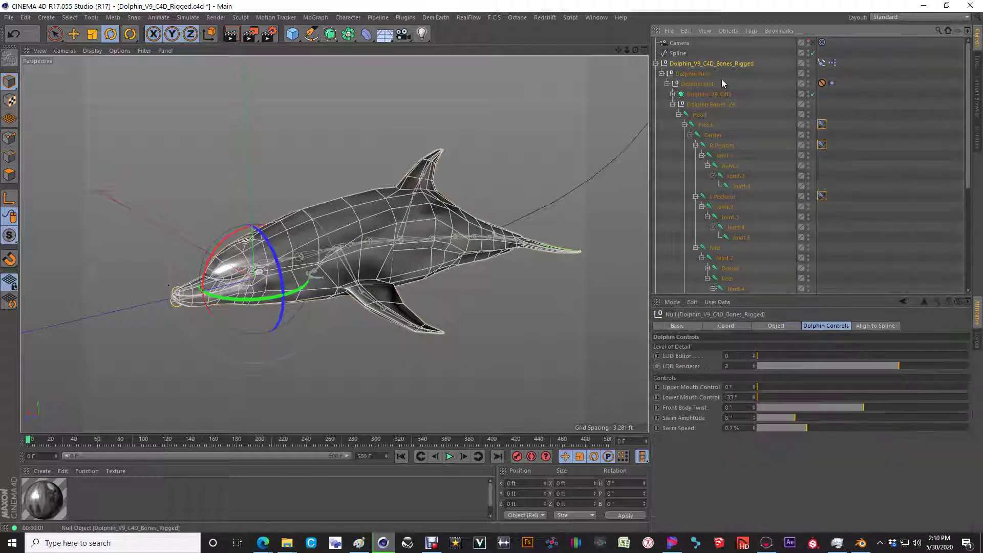
click(717, 301)
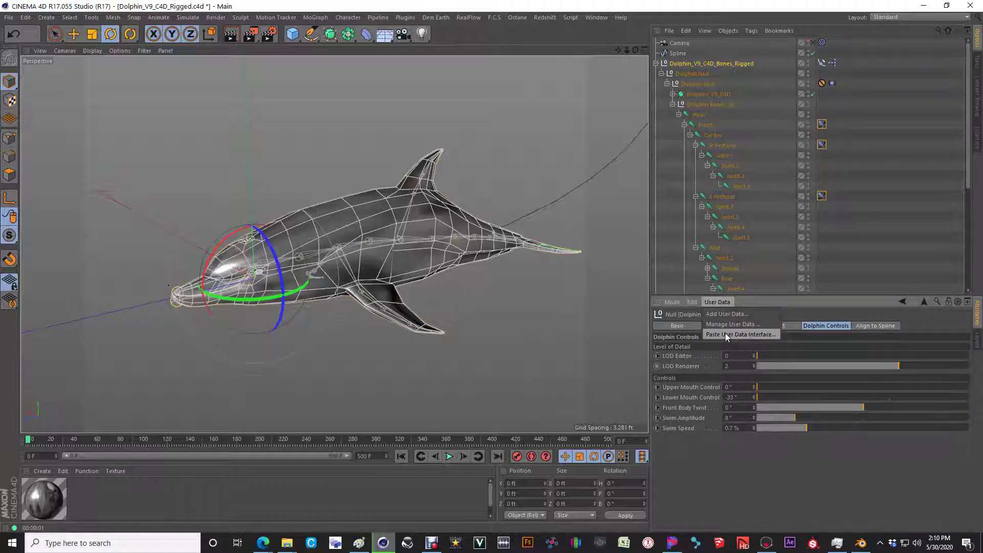
click(727, 325)
Move Strength into Dolphin Controls directly after Front Body Twist and confirm with OK
click(560, 222)
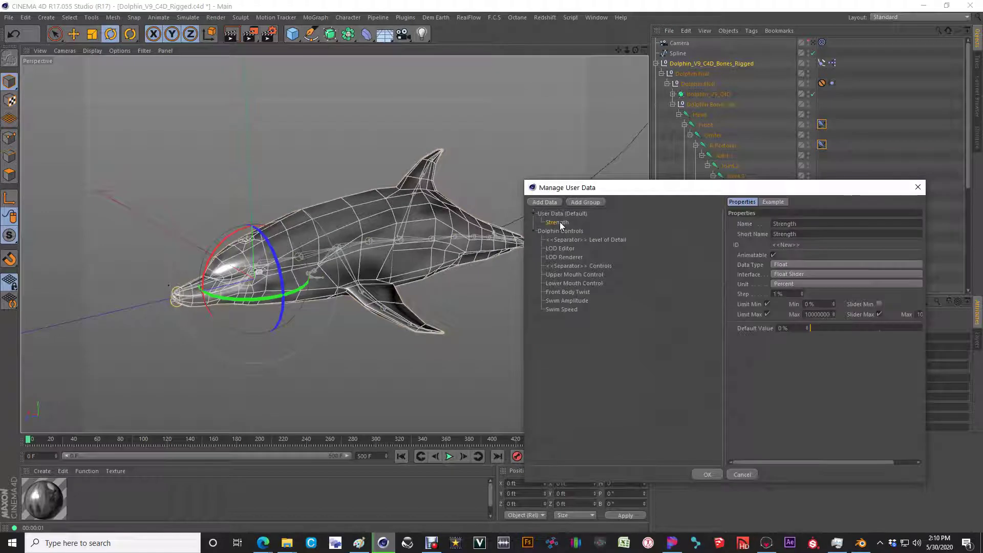
drag(557, 222, 562, 268)
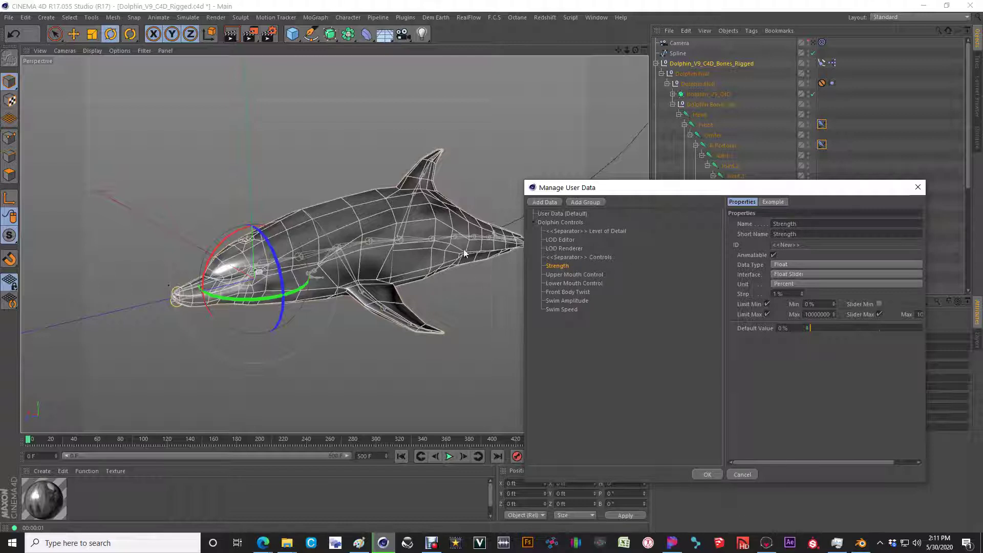
drag(561, 268, 565, 296)
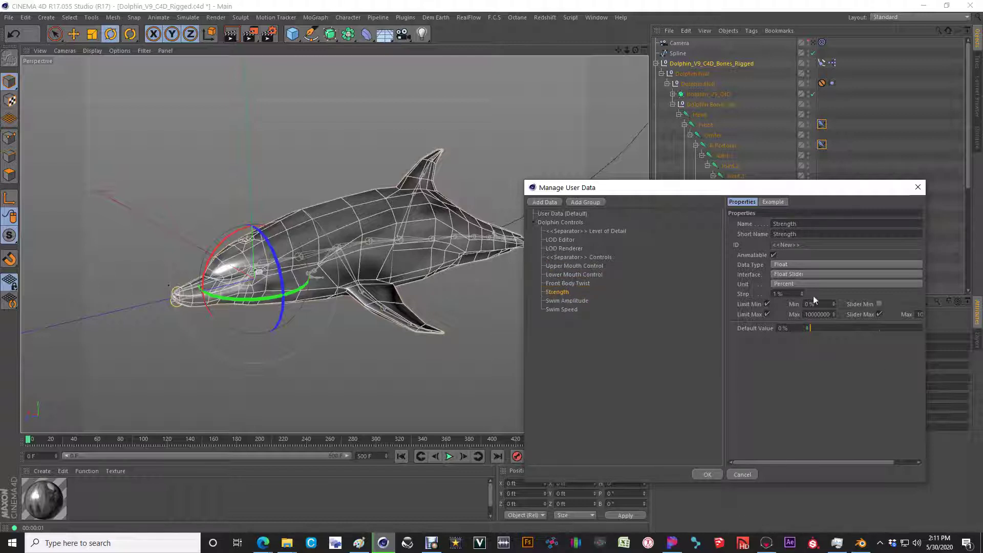
click(707, 475)
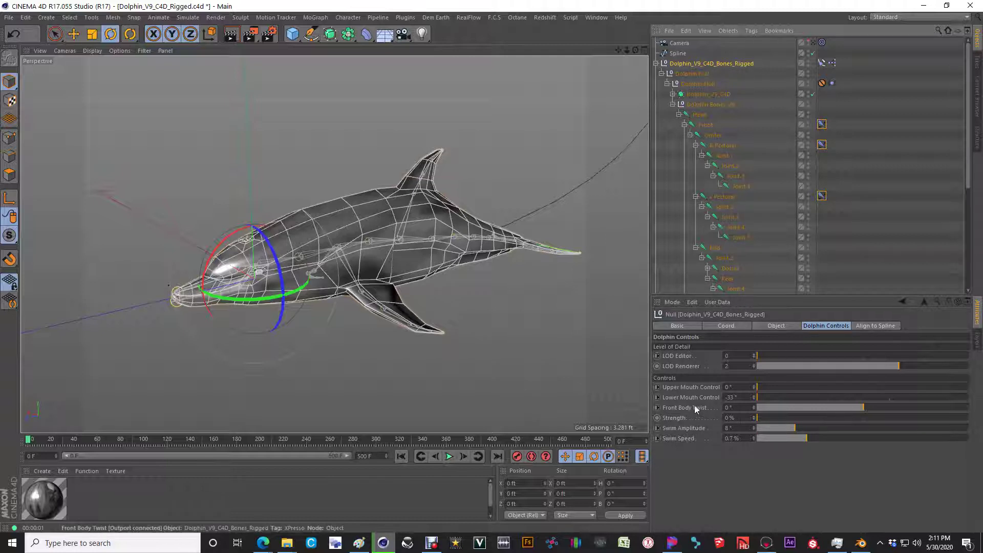
Make the null's Strength control an XPresso driver
right_click(679, 421)
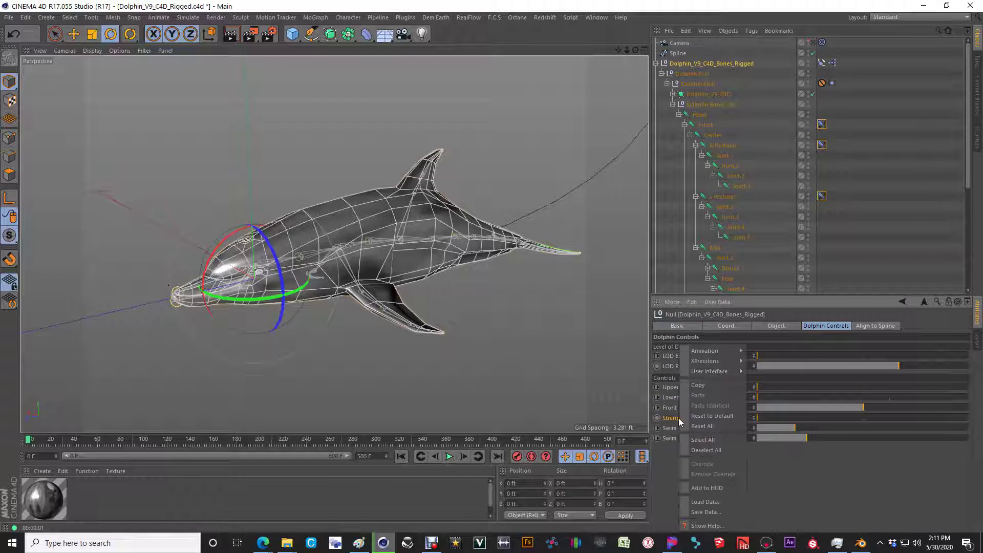
mouse_move(701, 355)
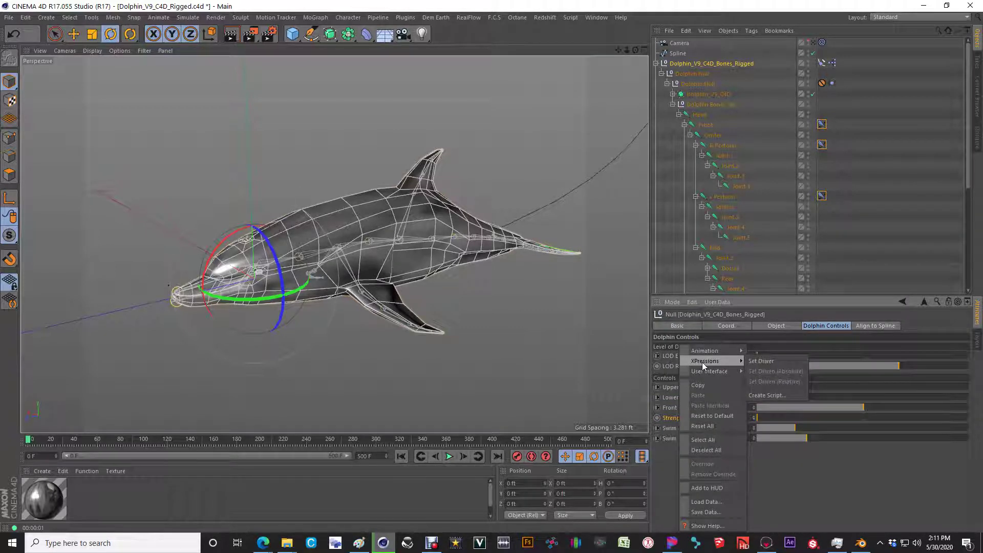
click(761, 361)
Set the five IK tags' Strength as driven (Absolute), then select the new Expression object
click(823, 124)
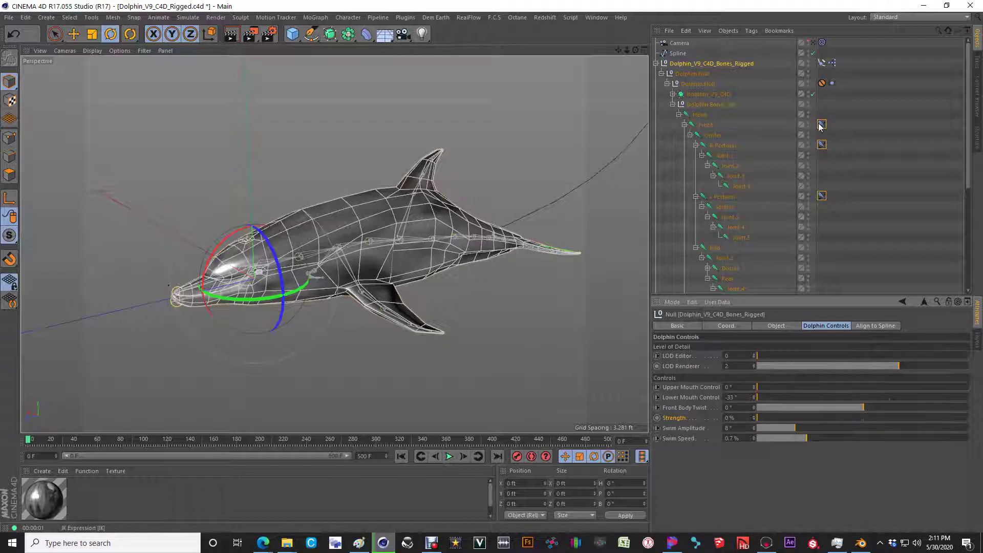
scroll(835, 167, down, 4)
ctrl+click(826, 207)
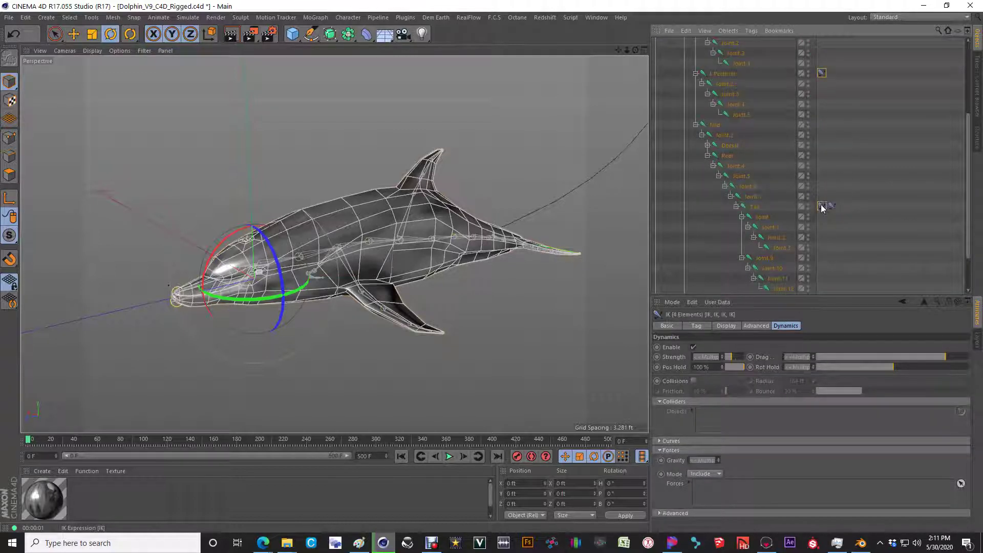
scroll(844, 218, down, 2)
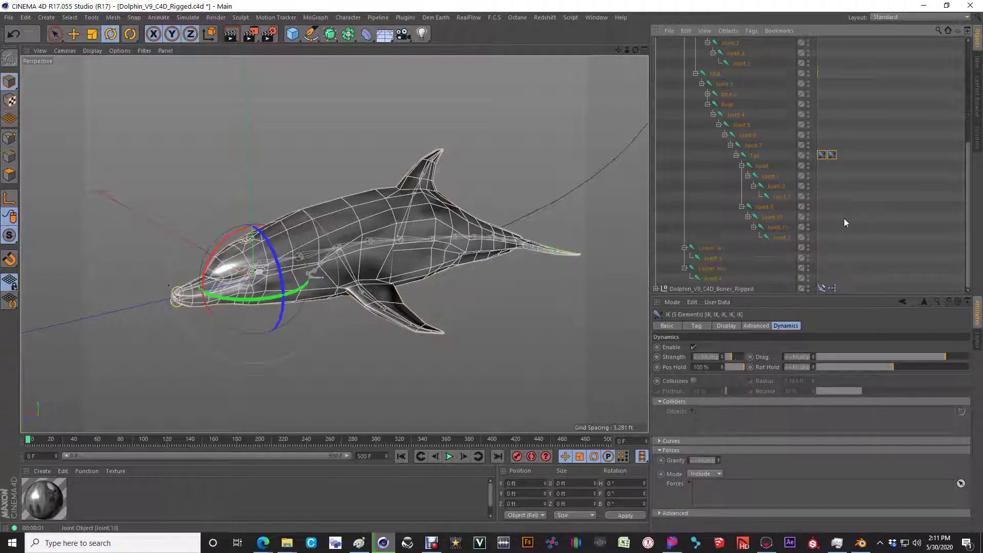
scroll(843, 263, up, 4)
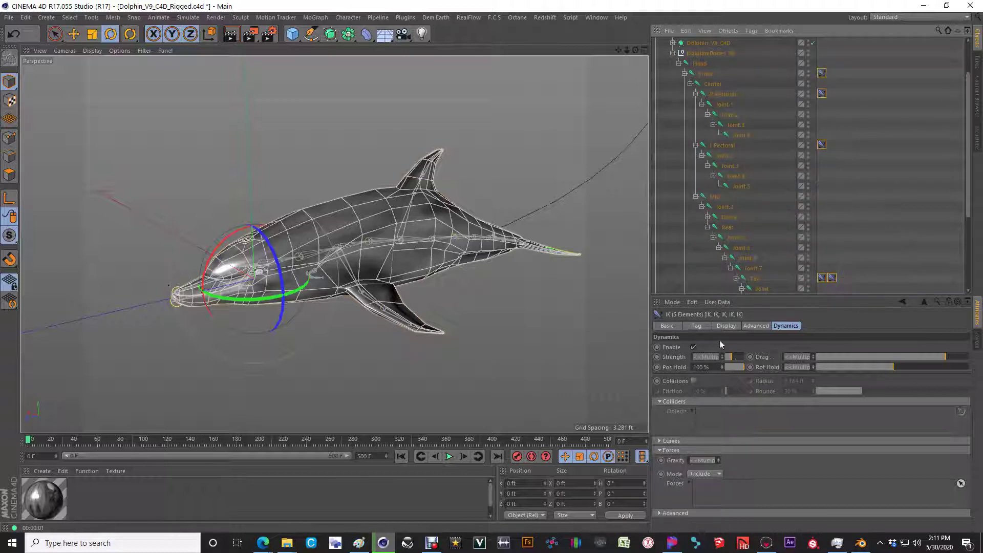
right_click(668, 356)
mouse_move(709, 361)
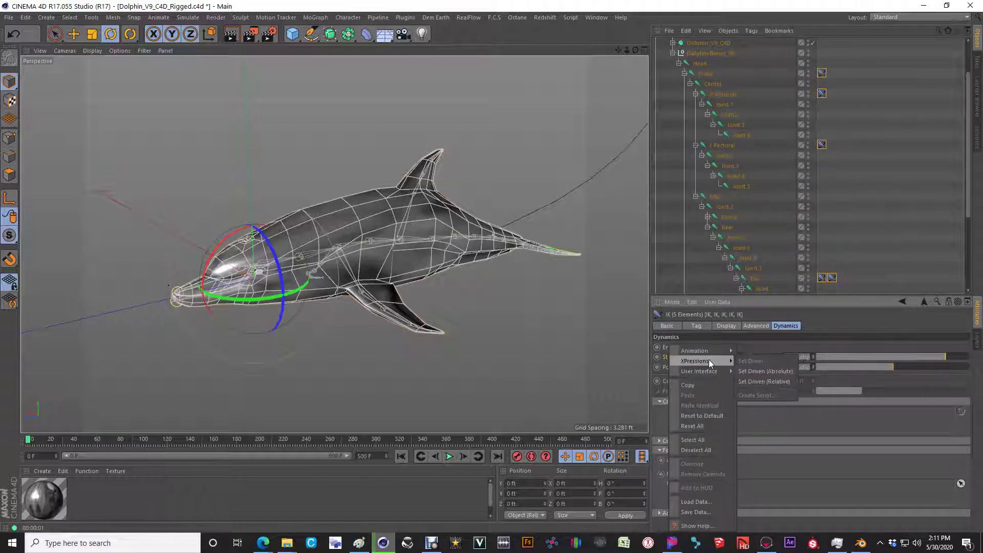
click(750, 370)
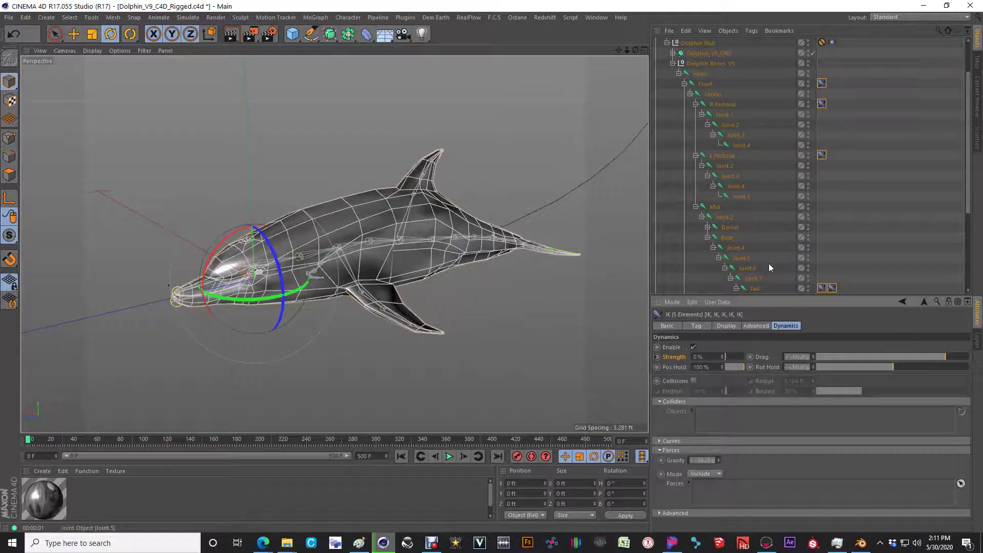
scroll(769, 263, up, 2)
click(684, 43)
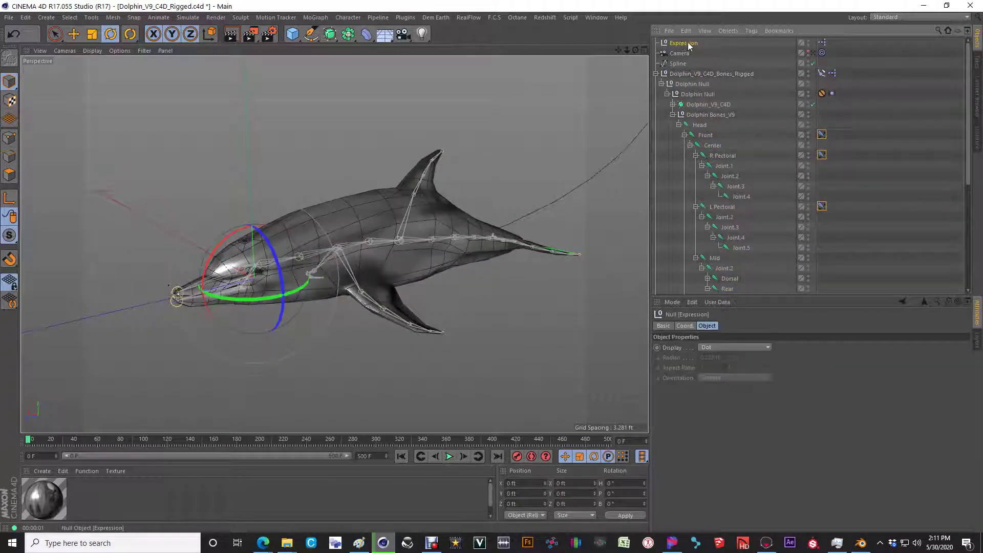
Open the Expression's XPresso graph, centre its node chain, and shrink the editor window
double_click(823, 44)
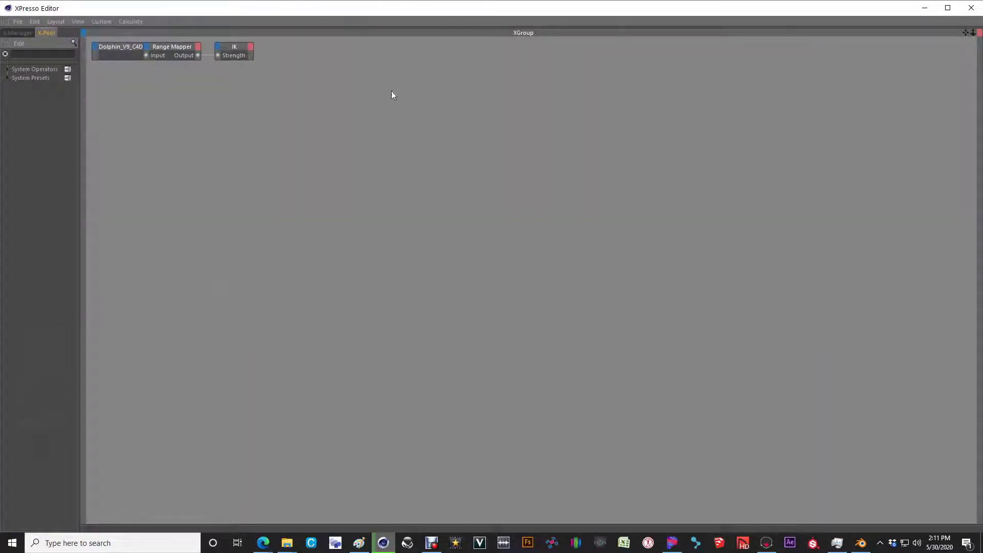
middle_drag(287, 127, 472, 229)
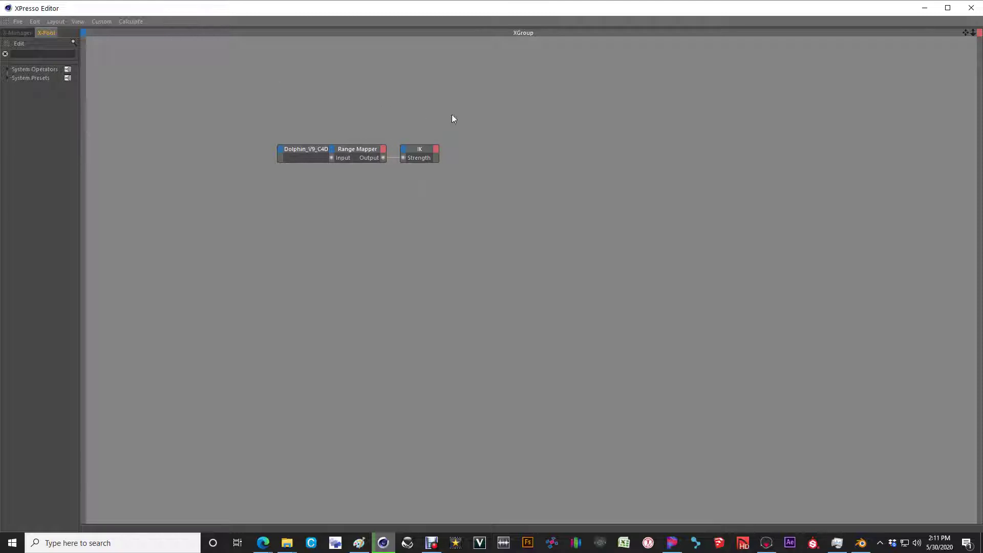
drag(416, 13, 433, 182)
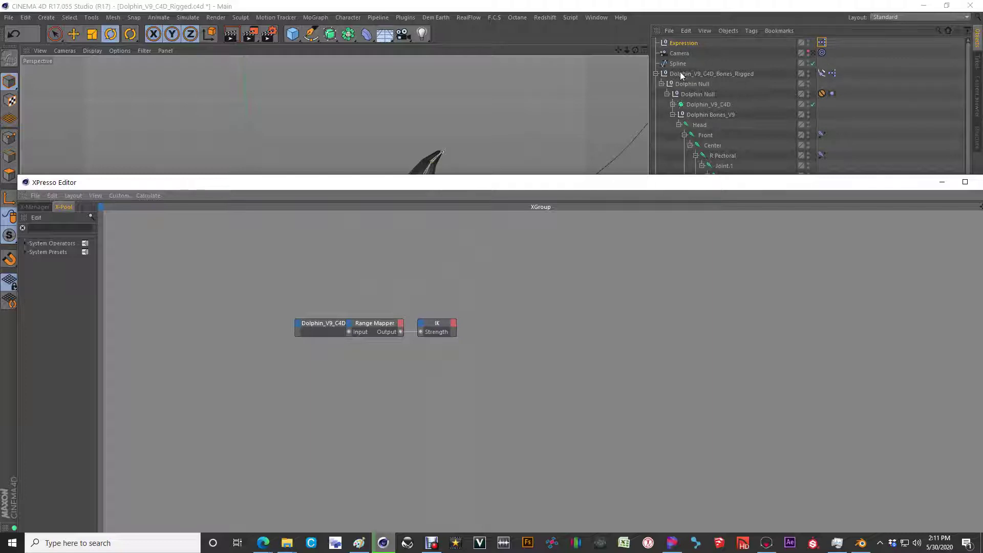
Select and copy the Dolphin, Range Mapper and IK nodes, then select the rigged dolphin null
drag(253, 293, 581, 393)
right_click(327, 324)
click(312, 326)
drag(236, 277, 595, 431)
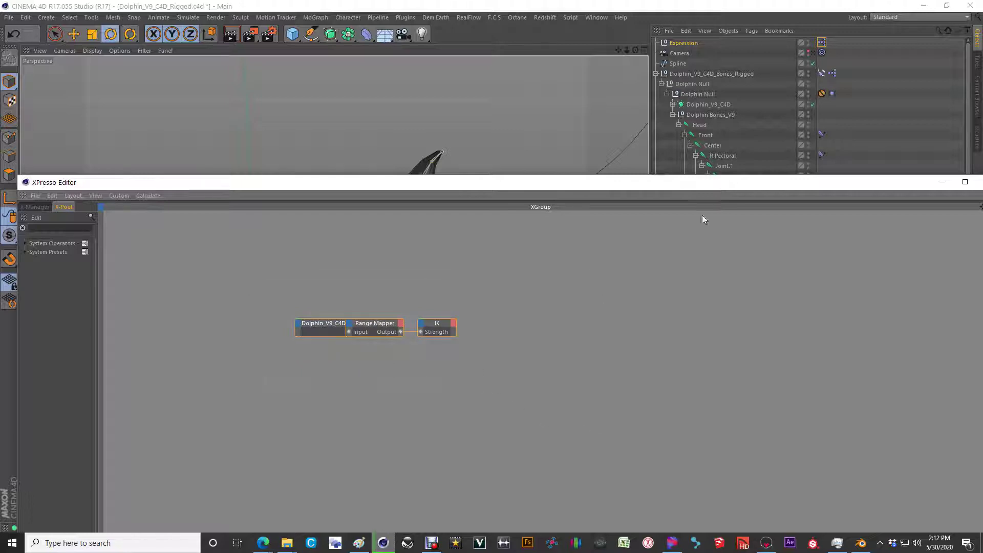
drag(812, 182, 738, 201)
click(681, 73)
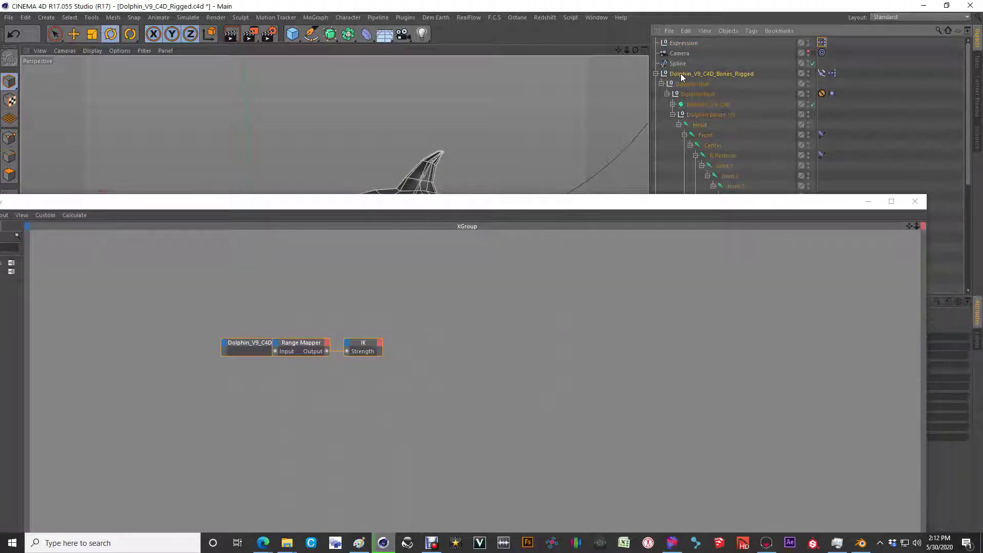
Paste the three copied nodes into the rigged null's XPresso graph, below the Vibrate nodes
double_click(832, 73)
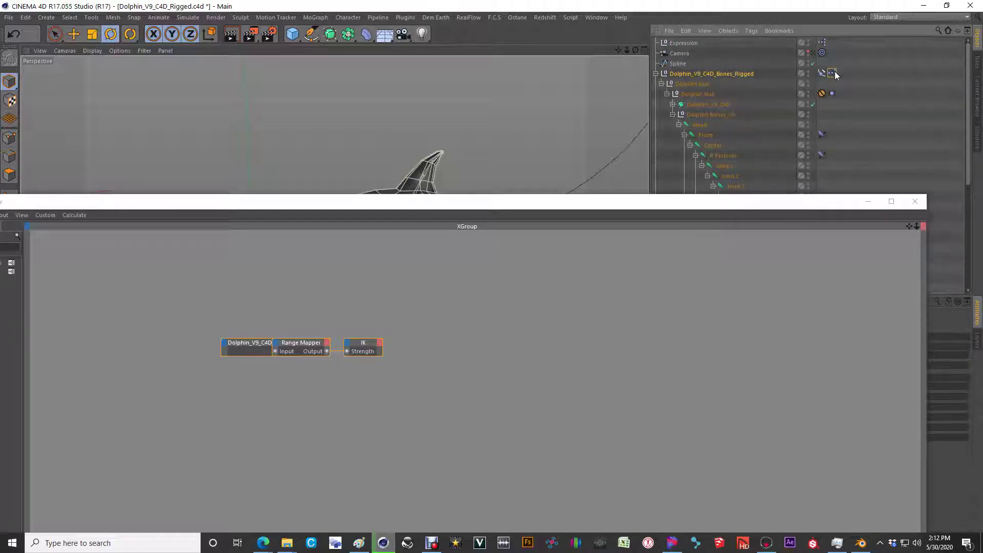
double_click(437, 206)
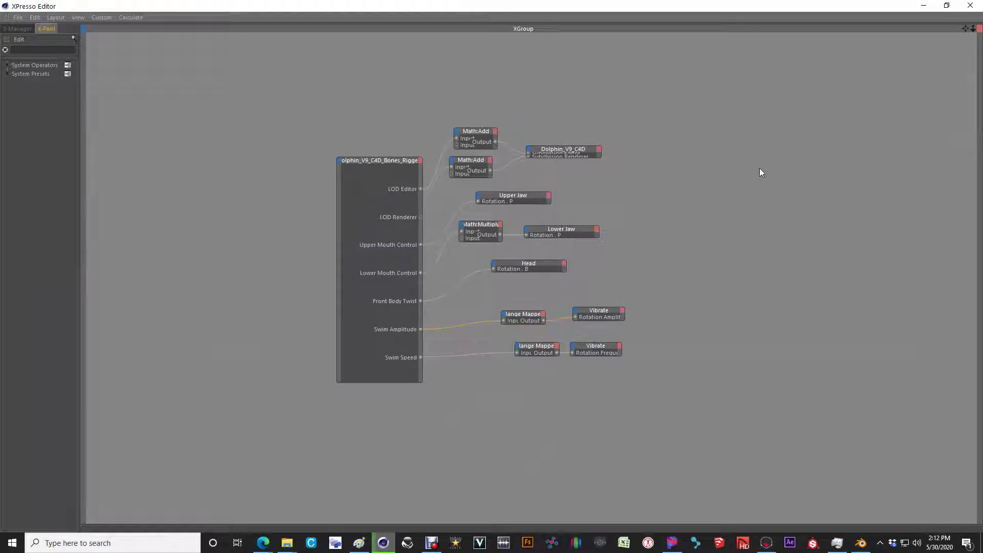
key(ctrl+v)
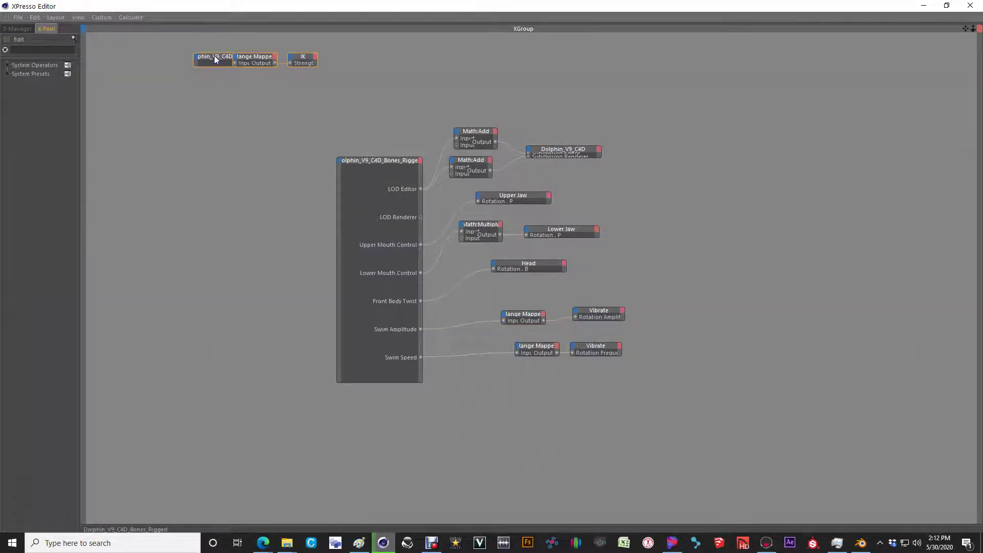
drag(215, 58, 532, 395)
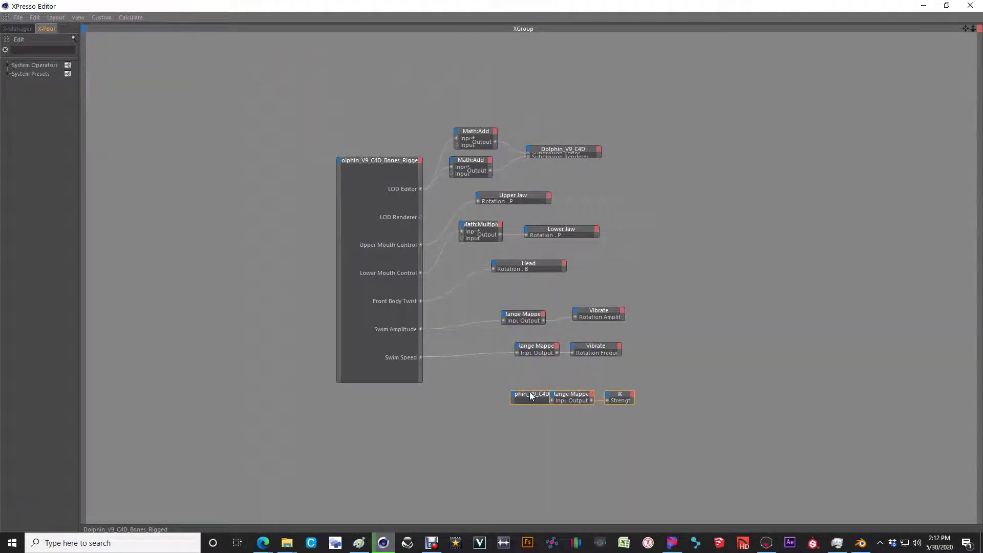
Add Dolphin Controls > Strength as an output port on the rigged null node
click(420, 161)
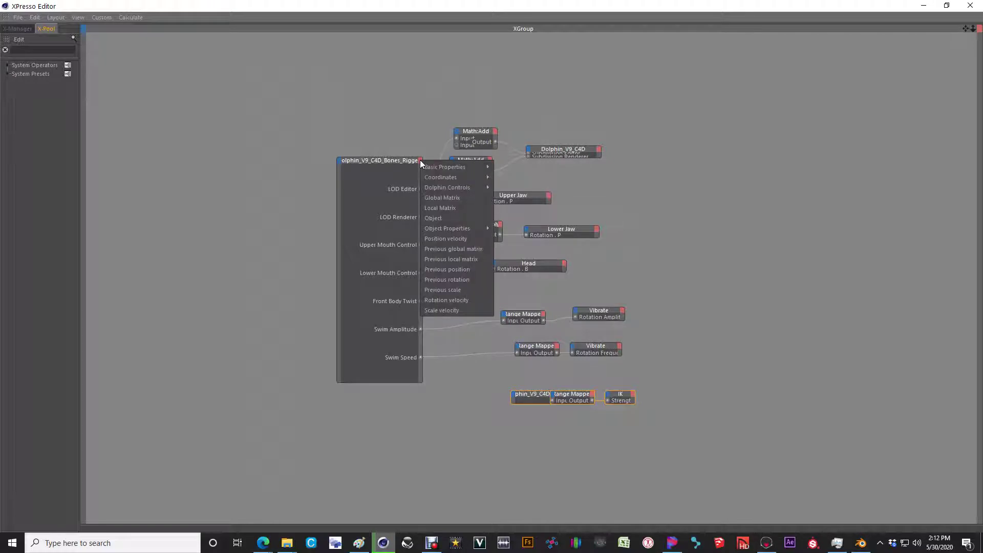
mouse_move(450, 189)
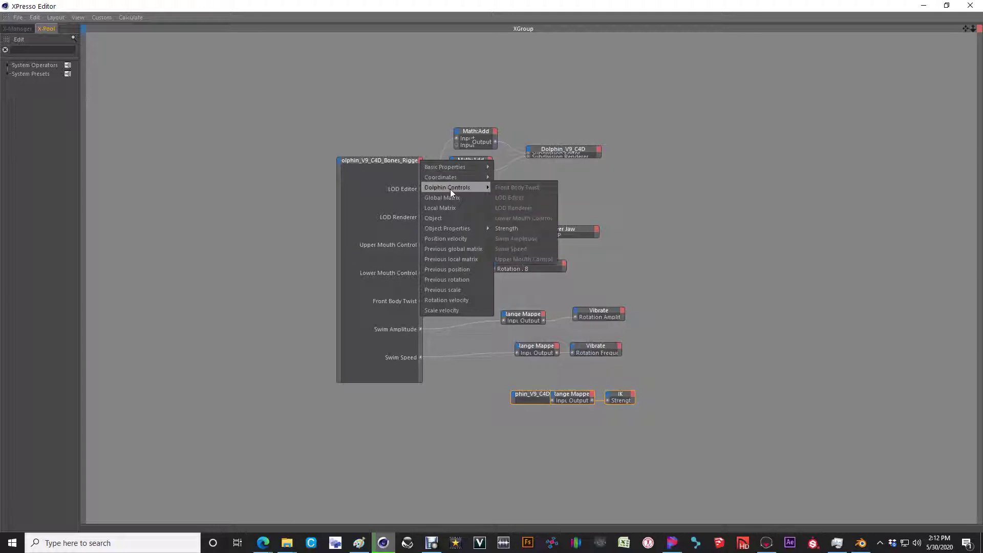
click(533, 228)
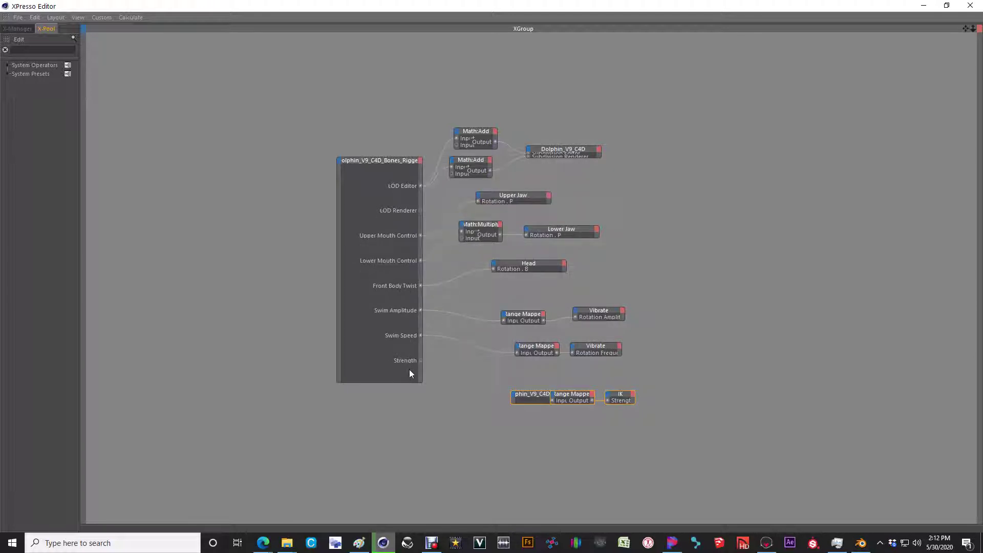
click(528, 401)
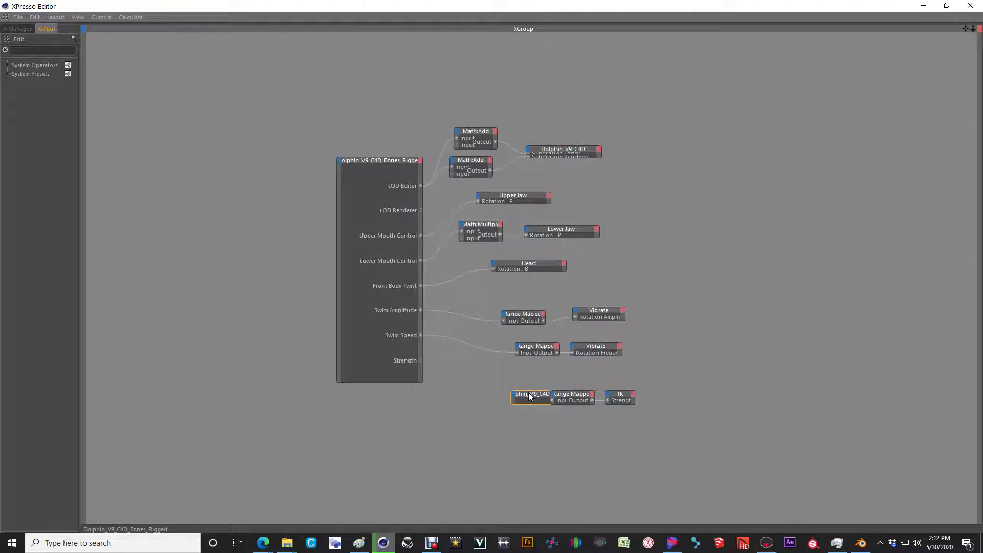
Delete the redundant pasted Dolphin node
drag(532, 393, 376, 396)
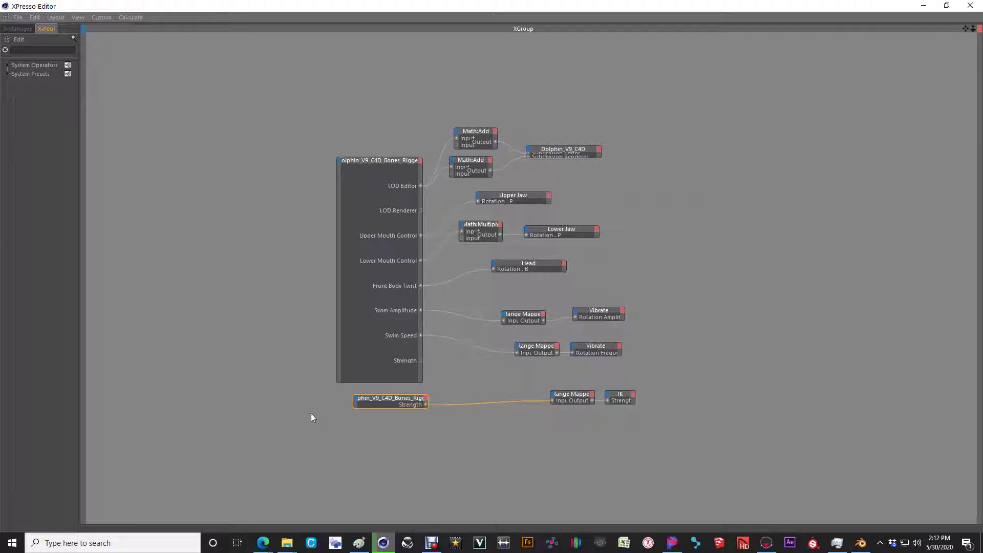
click(362, 412)
click(394, 400)
key(Delete)
Duplicate the Range Mapper to the left and delete the original
click(567, 396)
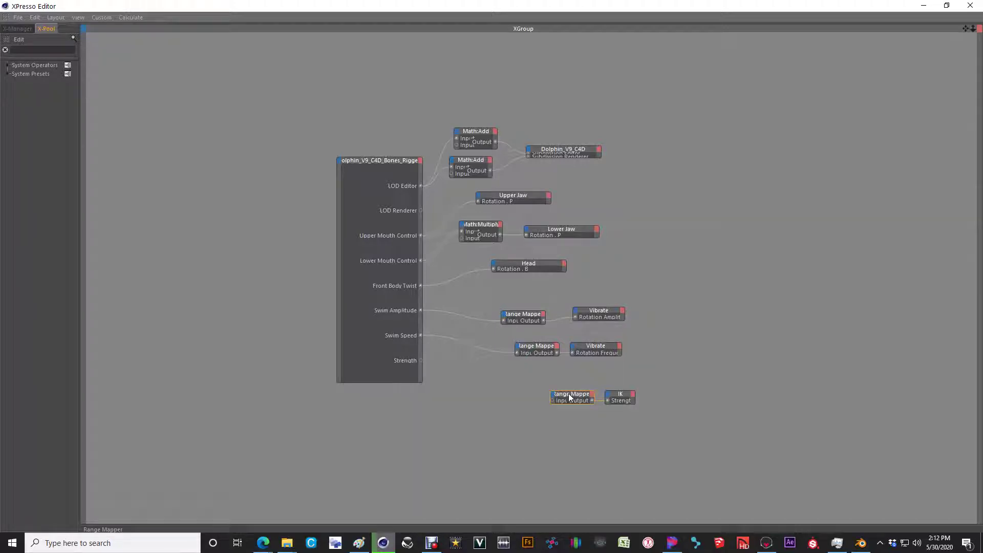
click(568, 399)
shift+click(619, 397)
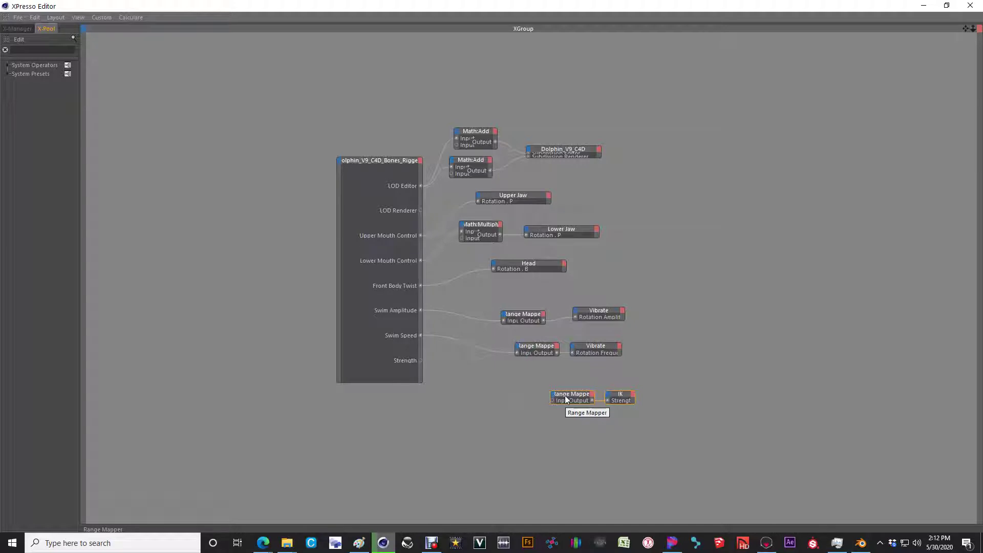
ctrl+drag(565, 397, 500, 379)
click(563, 398)
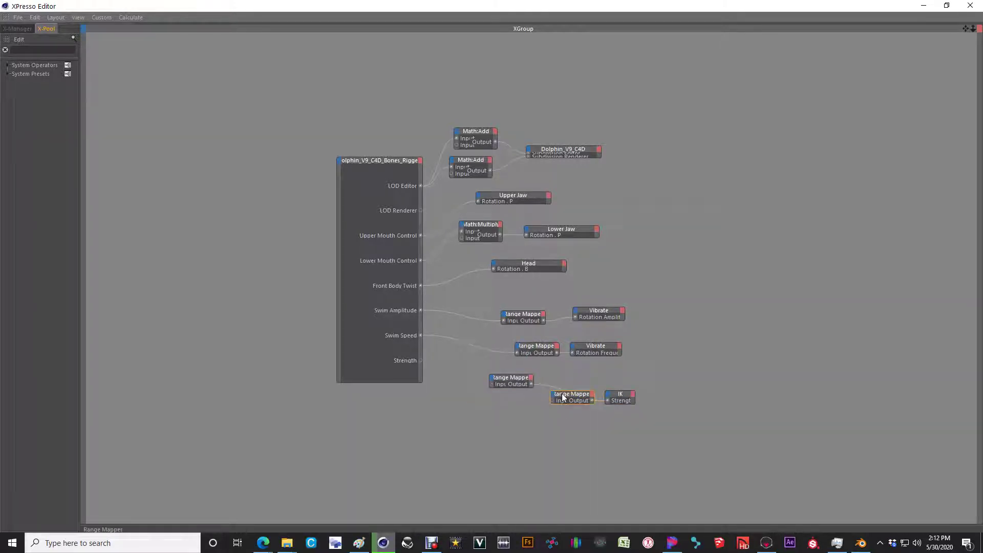
key(Delete)
Wire the IK Strength inputs to the Range Mapper Output and the null's Strength to its Input
click(621, 397)
mouse_move(621, 397)
mouse_down()
mouse_move(591, 373)
mouse_move(592, 408)
mouse_move(627, 372)
mouse_move(633, 392)
mouse_up()
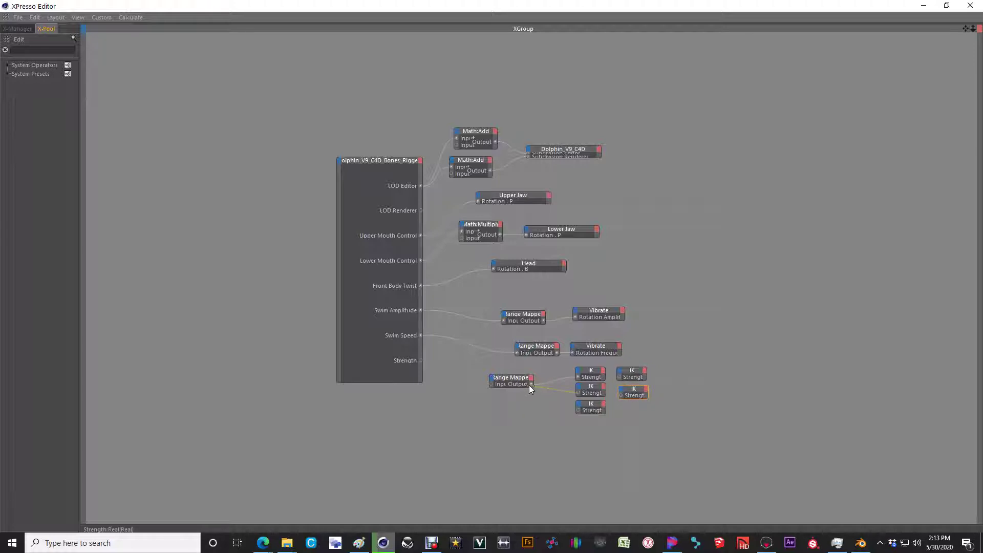
drag(530, 386, 532, 385)
drag(420, 360, 492, 385)
click(970, 6)
Check Strength on the Front and R Pectoral IK tags, then reselect the rigged dolphin null
click(731, 74)
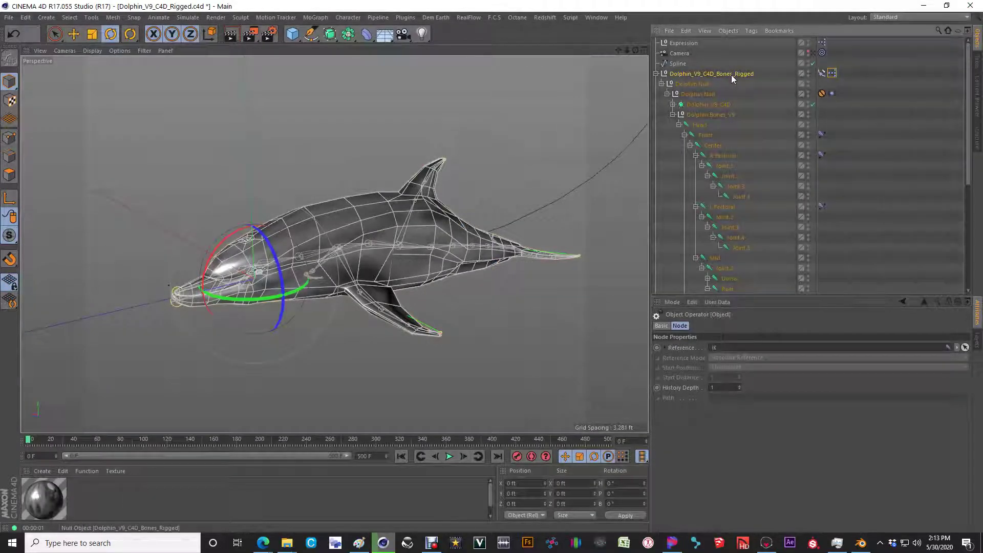
click(821, 135)
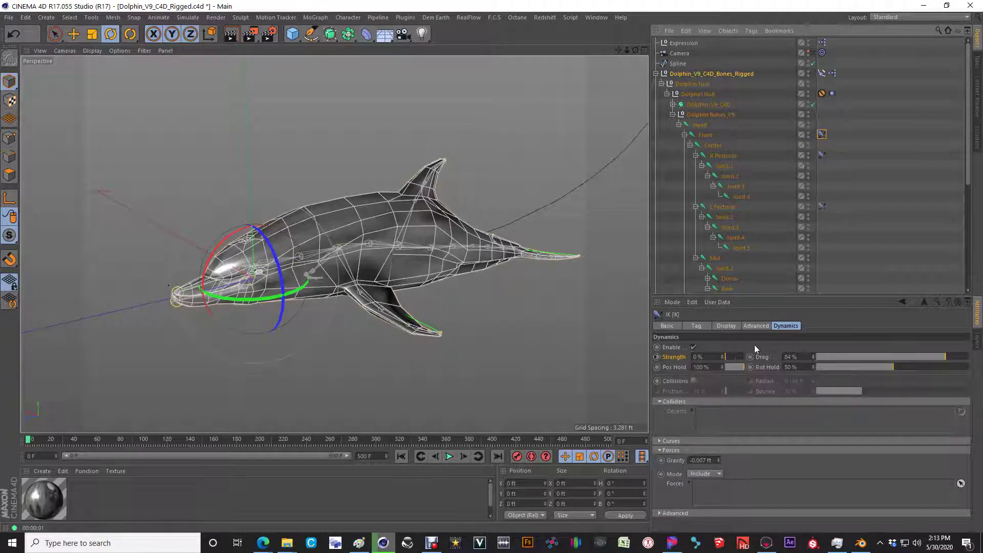
click(821, 154)
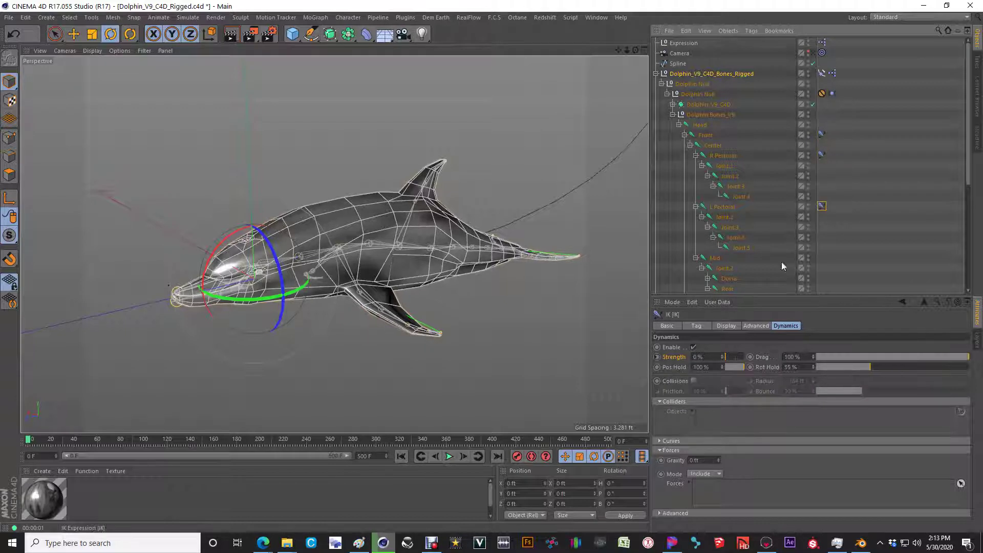
scroll(823, 220, down, 6)
scroll(840, 153, up, 7)
click(722, 74)
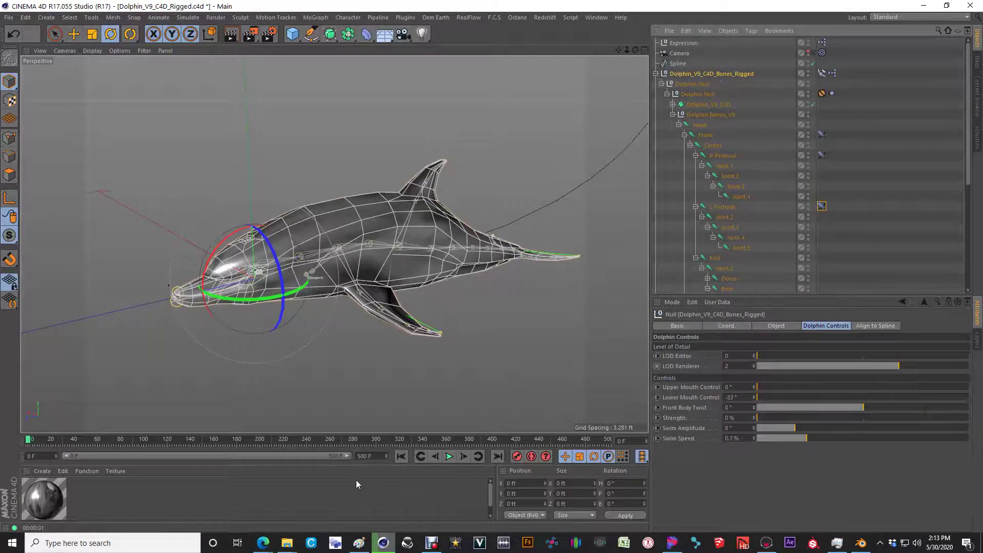
Play the animation and test swim Strength at 20% and 100%, then lower it
click(446, 458)
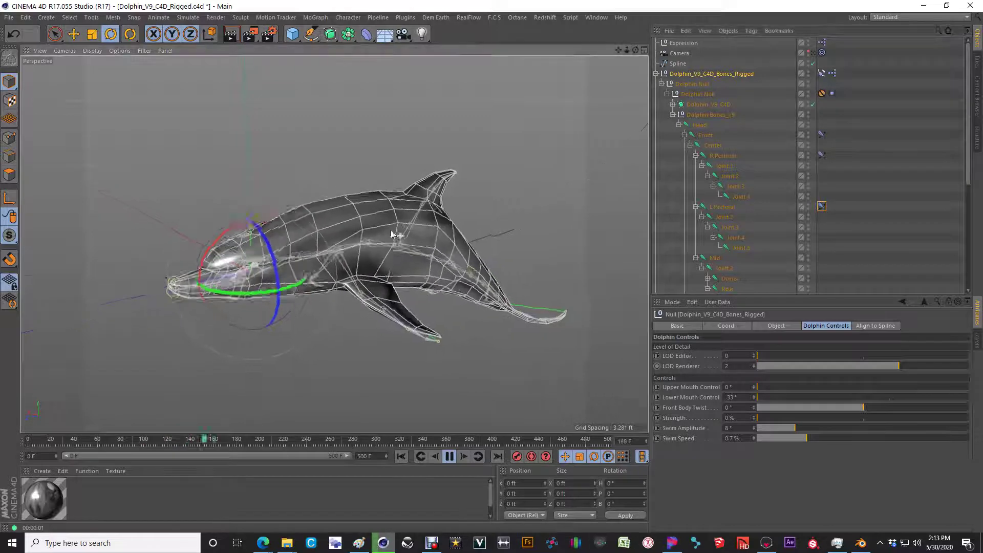
alt+drag(416, 248, 590, 320)
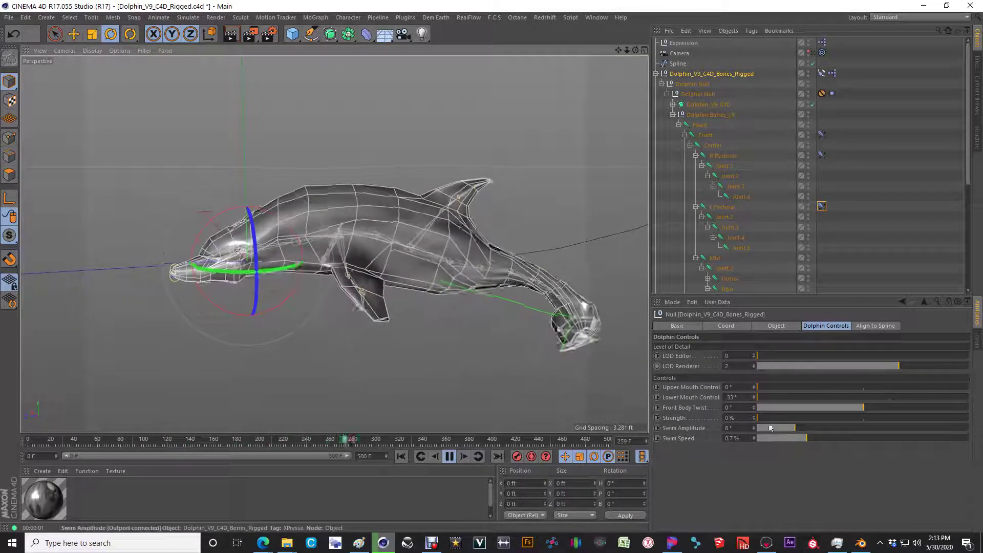
drag(764, 417, 817, 418)
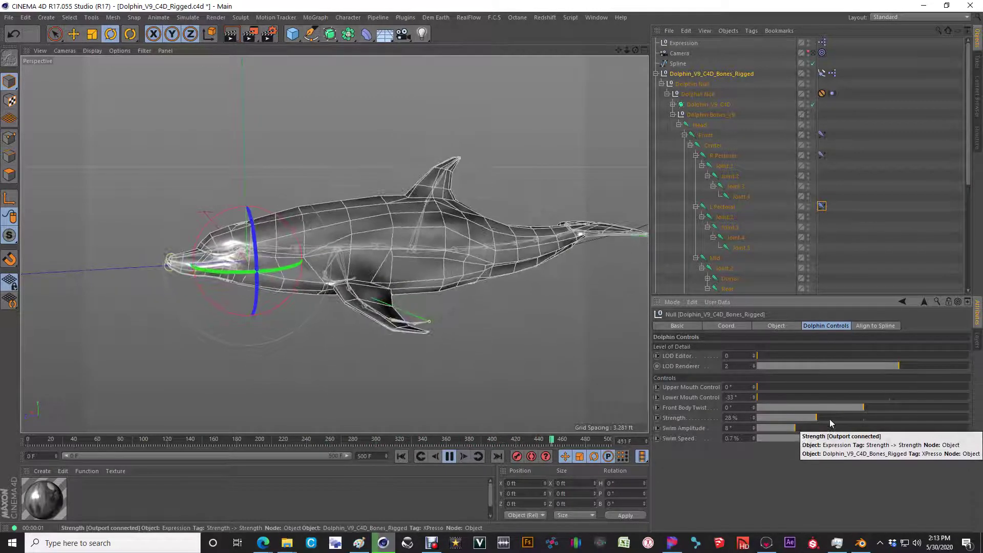
drag(817, 418, 968, 418)
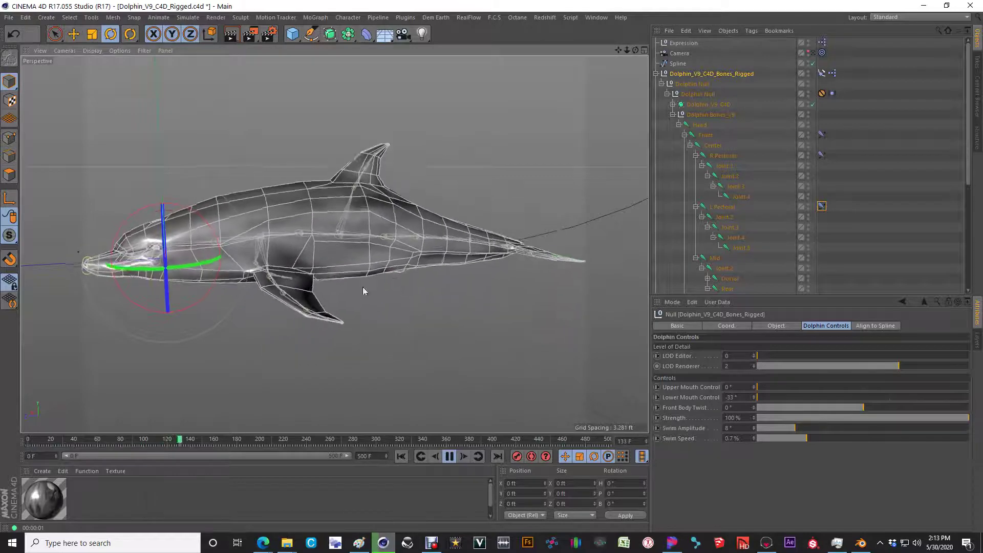
alt+drag(321, 227, 395, 262)
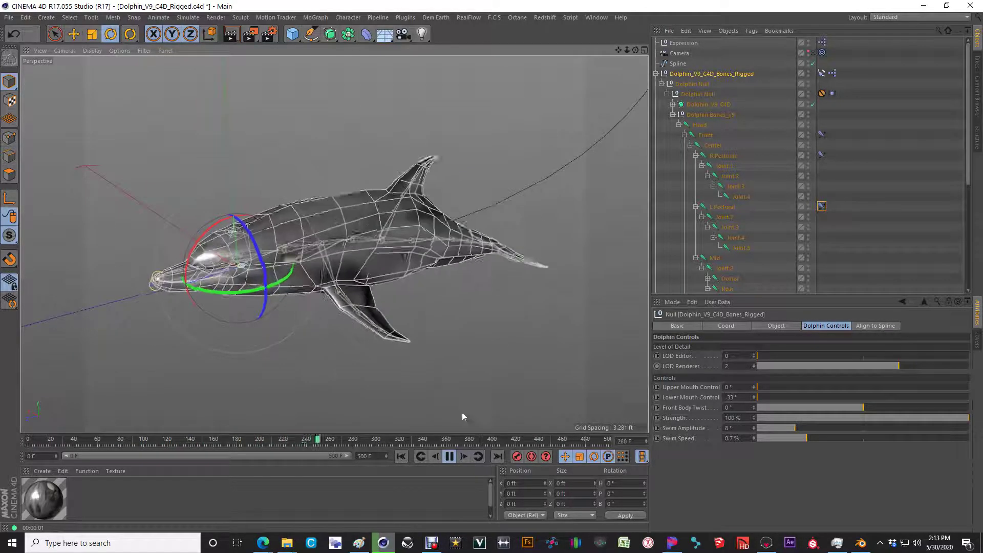
drag(952, 419, 796, 419)
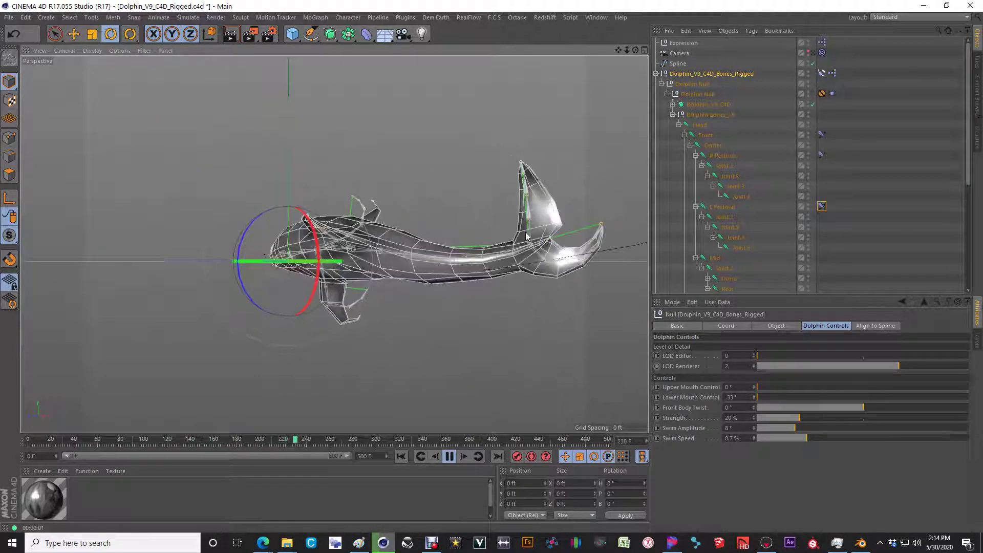
Settle the swim Strength at 30% and pause playback
click(809, 419)
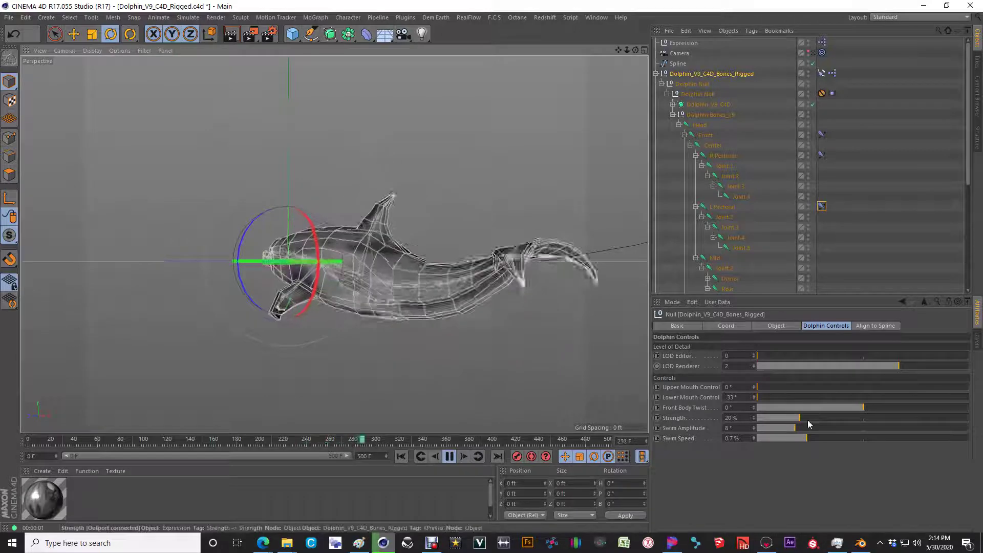
drag(808, 419, 821, 419)
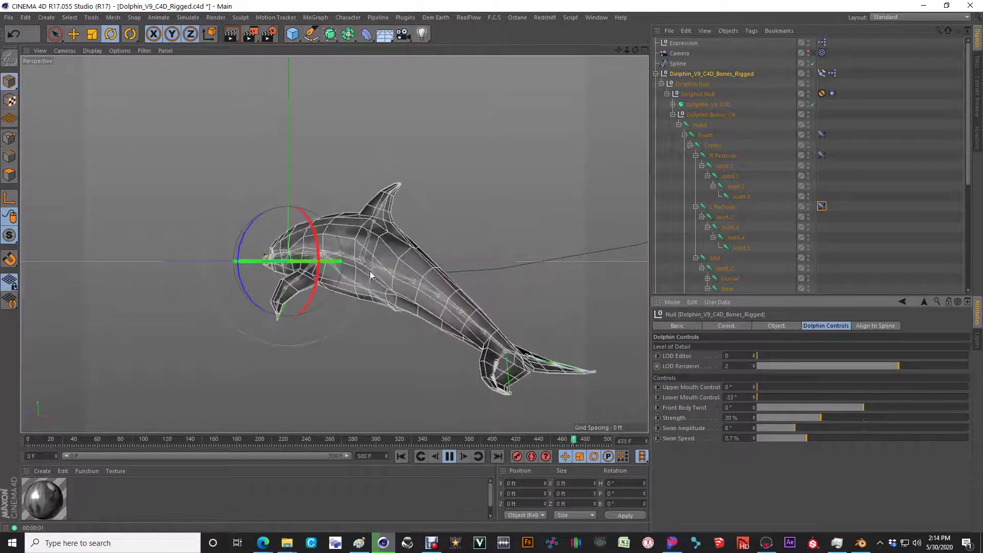
alt+drag(370, 296, 405, 301)
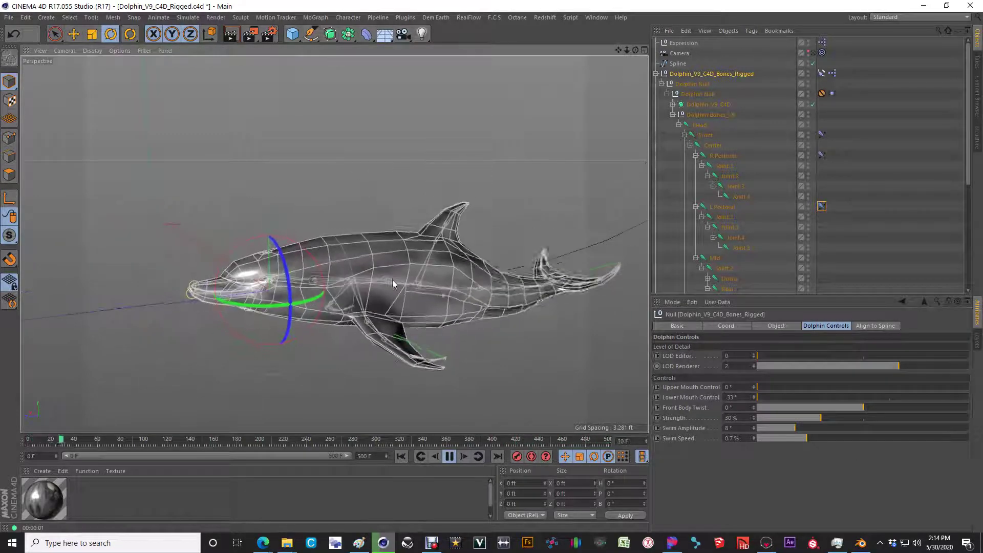
click(449, 457)
alt+middle_drag(418, 350, 351, 291)
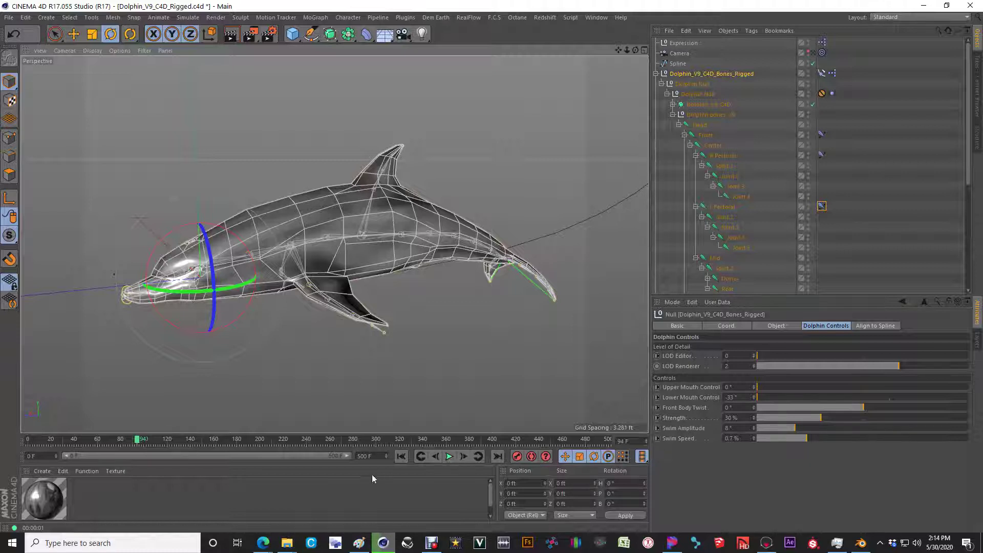
Rewind to frame 0 and inspect the Align to Spline tag, then the rigged null
click(399, 459)
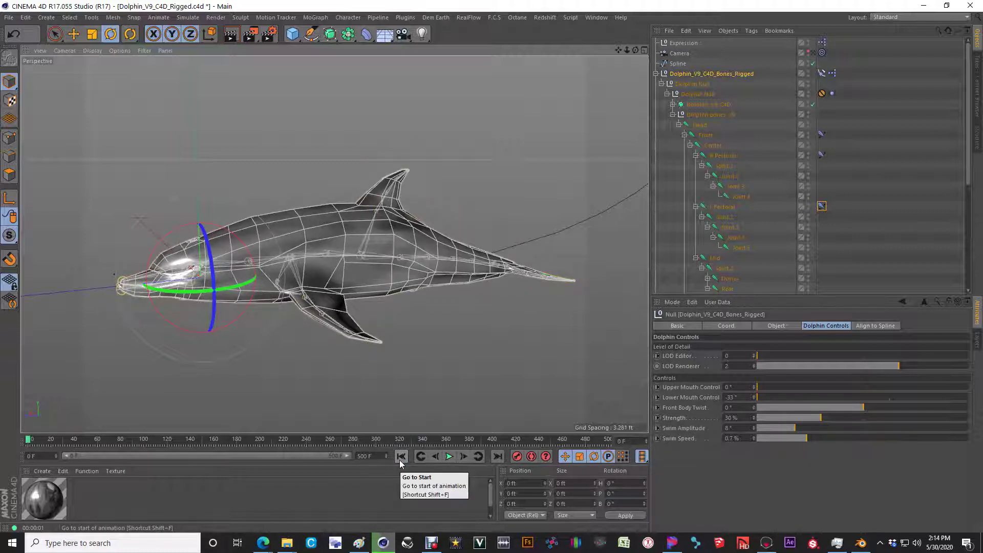
click(822, 73)
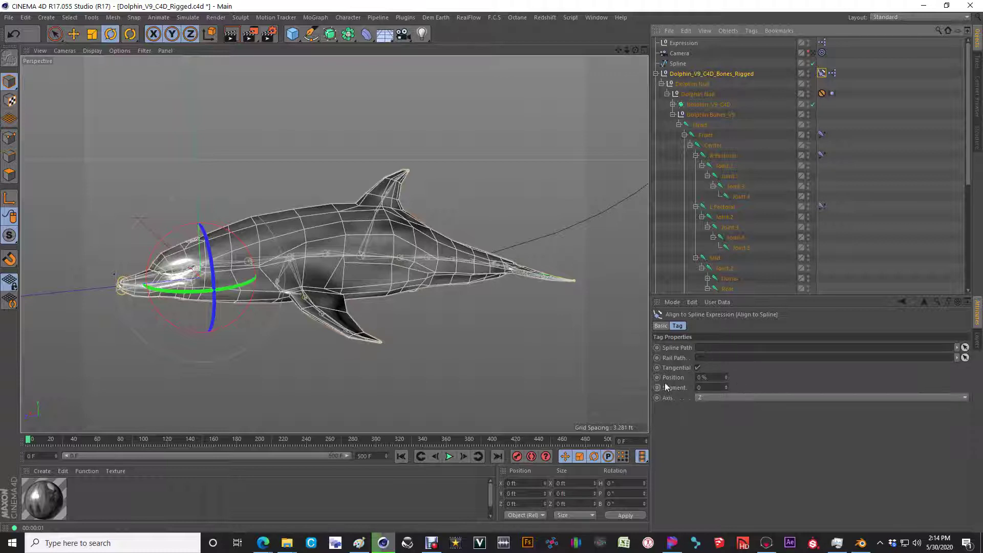
click(712, 74)
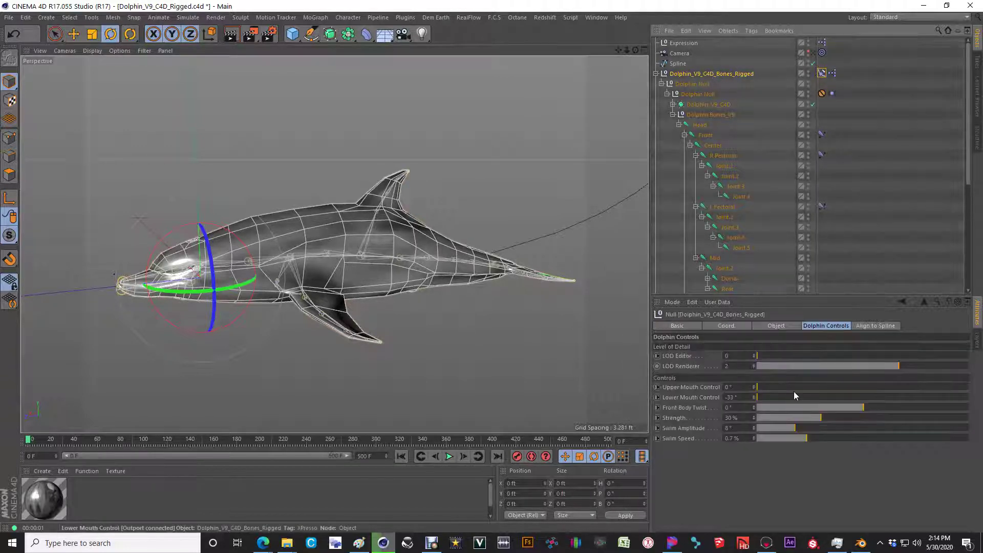
Compare the null's Align to Spline and Dolphin Controls settings, ending on Dolphin Controls
click(868, 328)
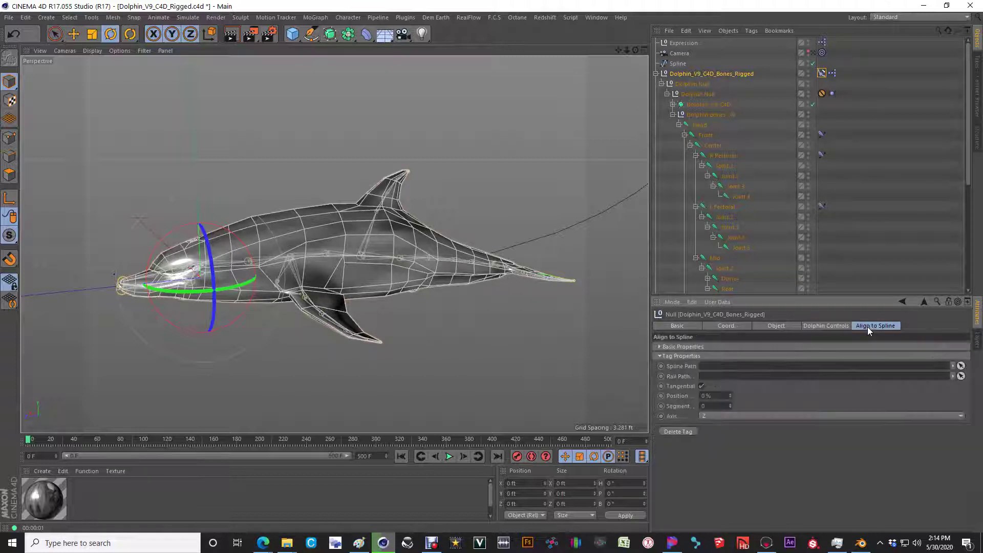
click(840, 328)
click(878, 327)
click(838, 329)
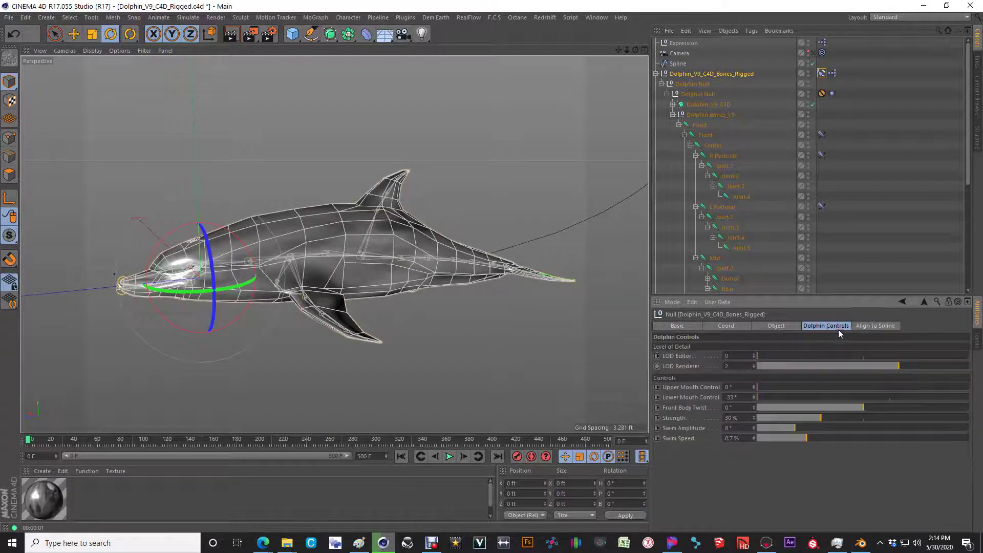
click(875, 327)
click(836, 328)
click(875, 325)
click(835, 327)
click(870, 325)
click(831, 325)
click(865, 327)
click(806, 324)
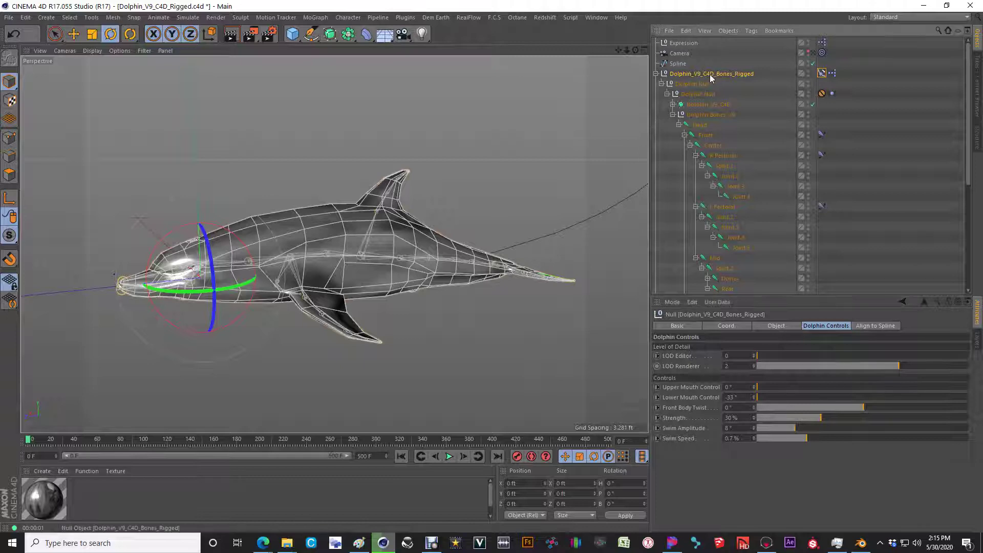
Test-move the head control, undo it, and reselect the null's Align to Spline tag
key(e)
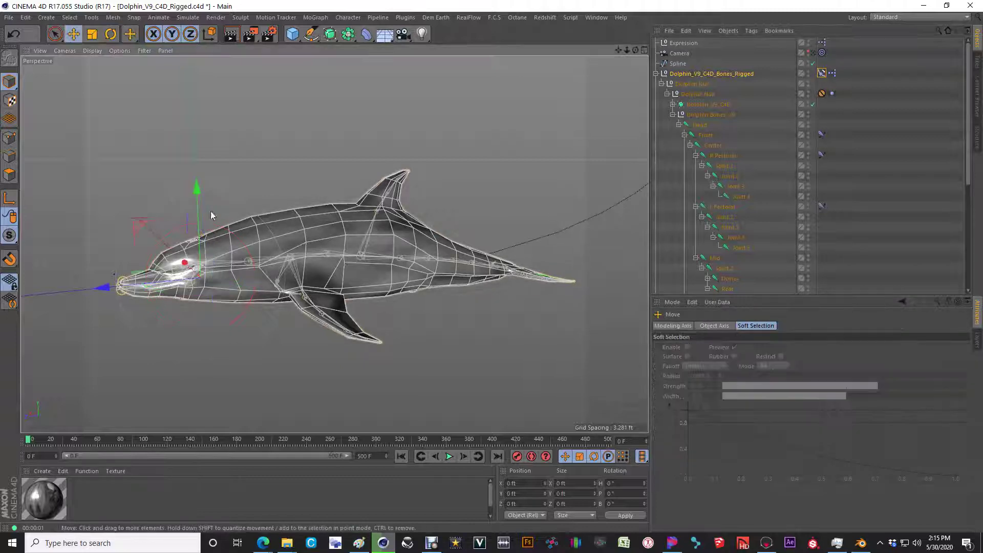
drag(140, 229, 72, 264)
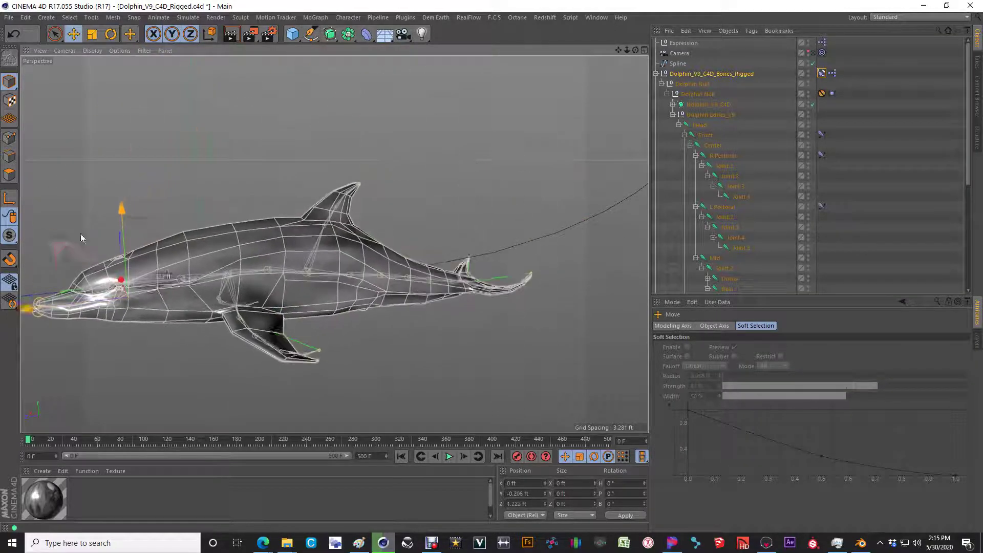
click(717, 75)
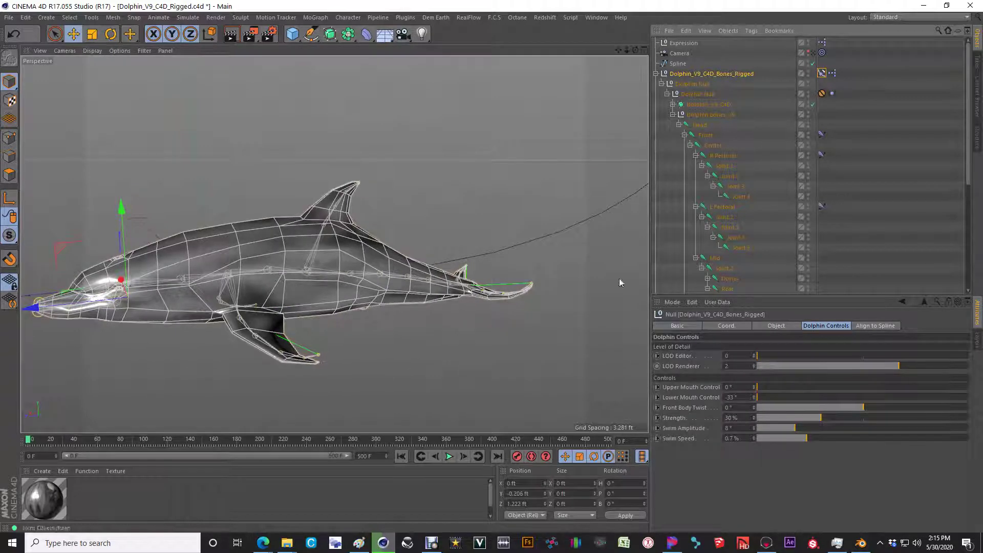
key(ctrl+z)
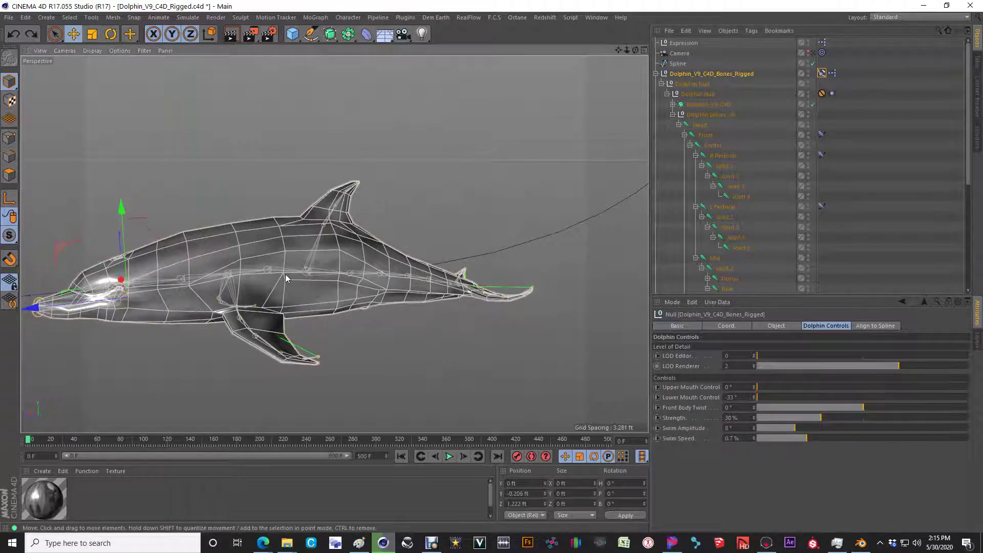
key(ctrl+z)
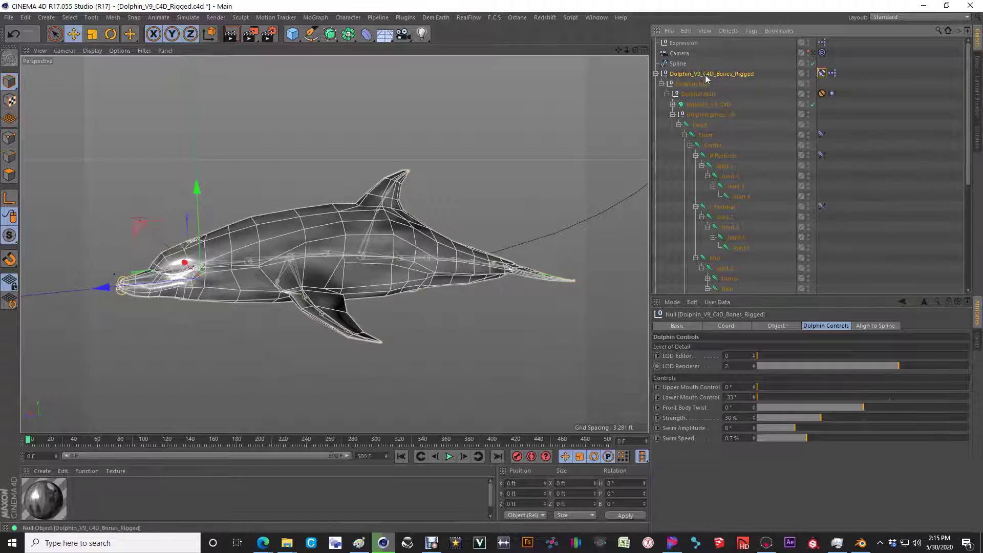
click(822, 73)
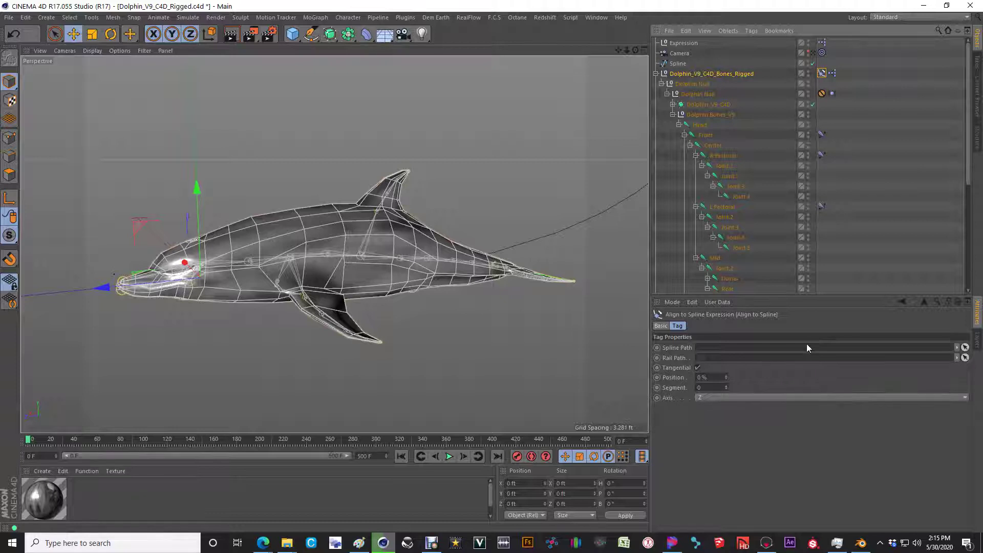
Copy the user data interface of the Align to Spline tag's Spline Path field
right_click(683, 349)
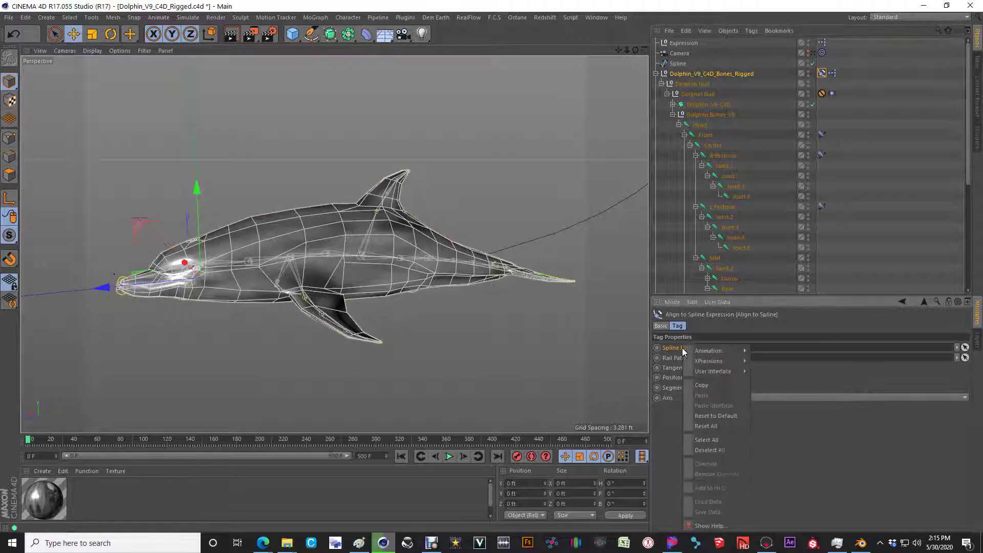
mouse_move(711, 363)
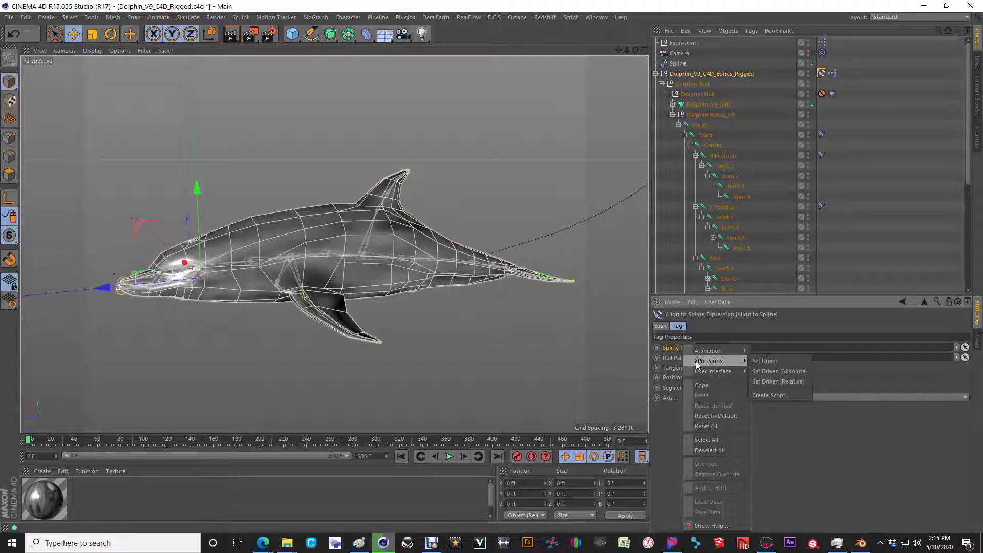
mouse_move(732, 377)
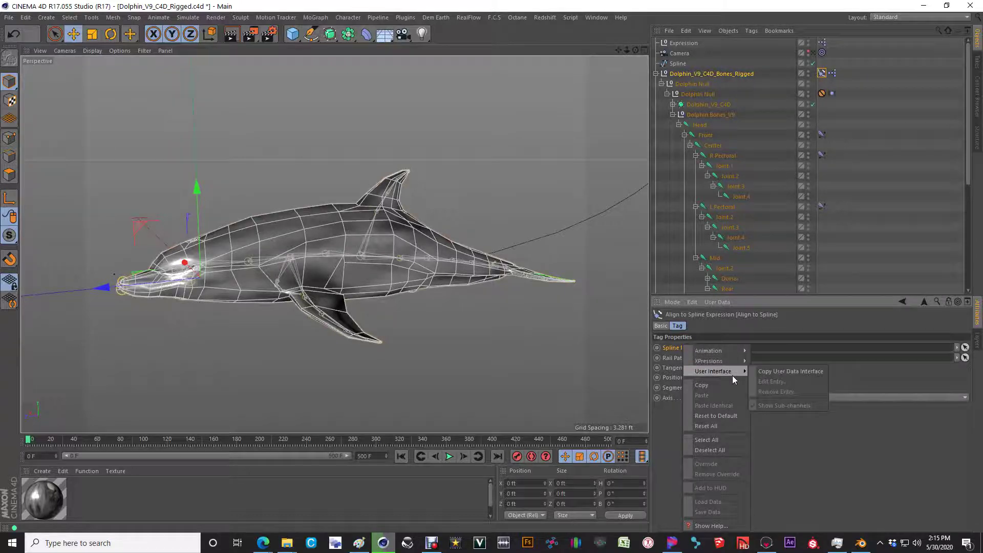
click(790, 372)
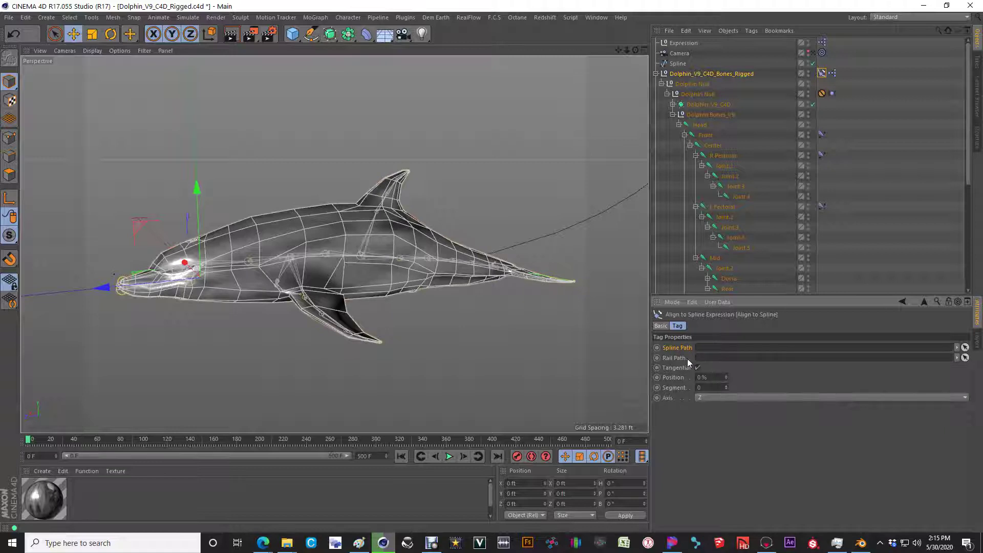
Paste the Spline Path field as user data on the rigged dolphin null
click(695, 73)
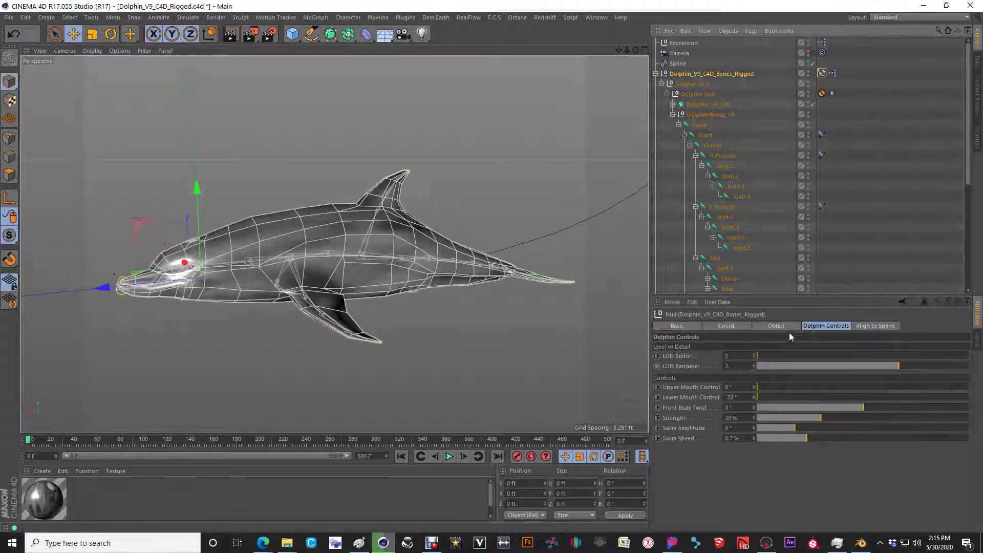
click(720, 302)
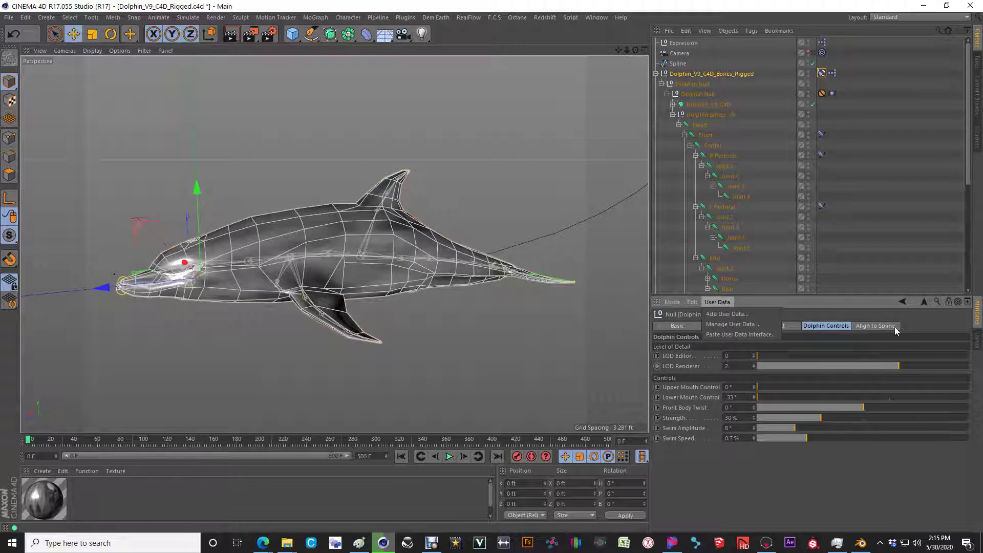
click(730, 326)
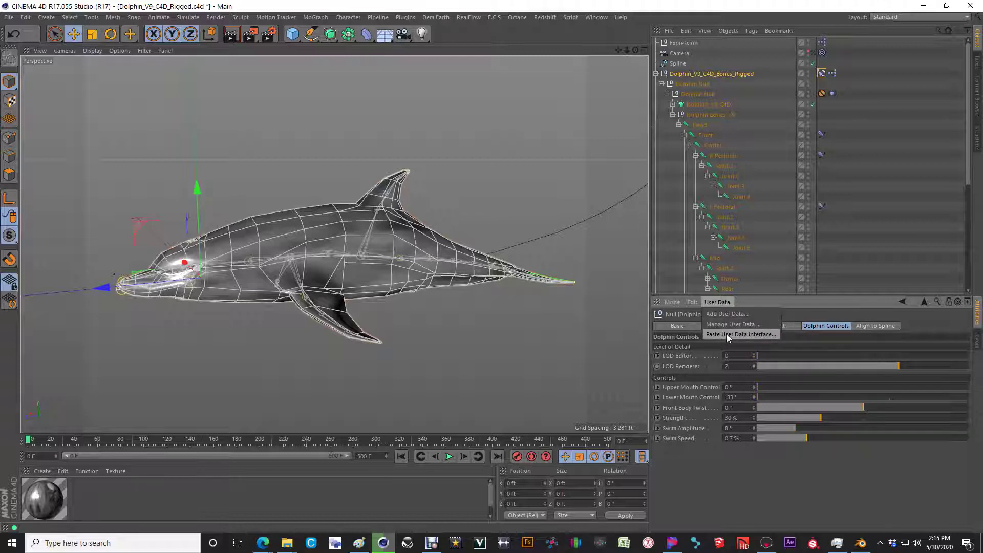
Add an 'Align to Spline' Separator and place it, then Spline Path, under Dolphin Controls
click(563, 224)
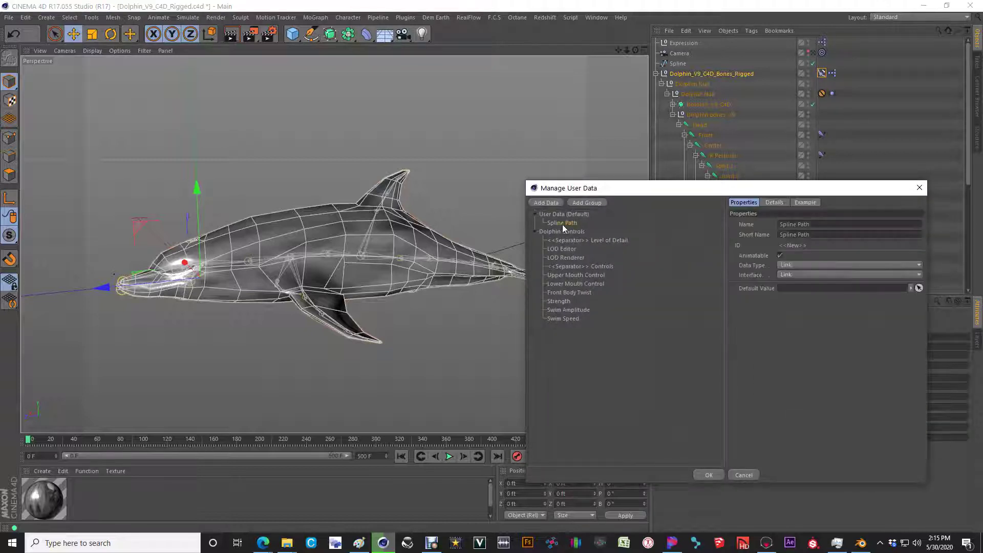
click(546, 203)
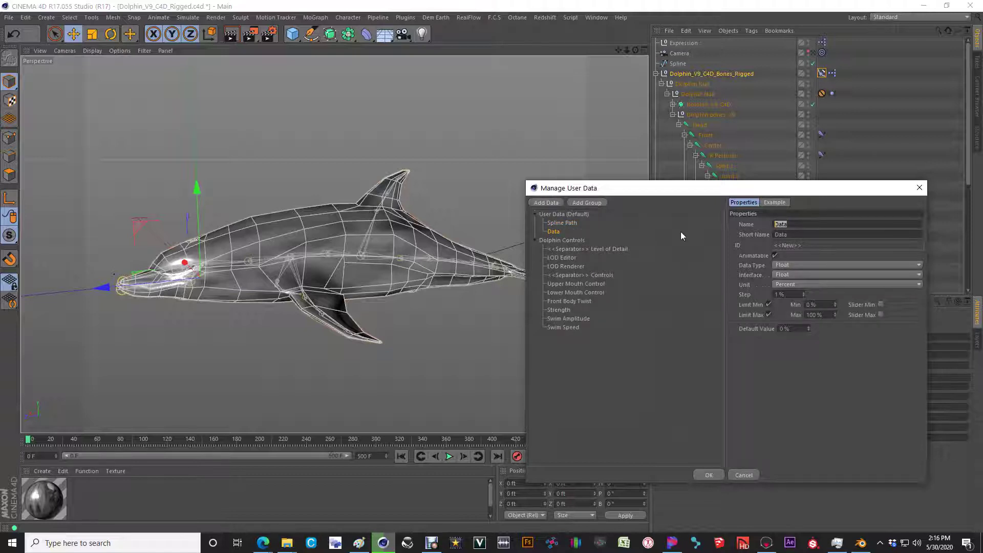
text(Align to Spline)
click(797, 266)
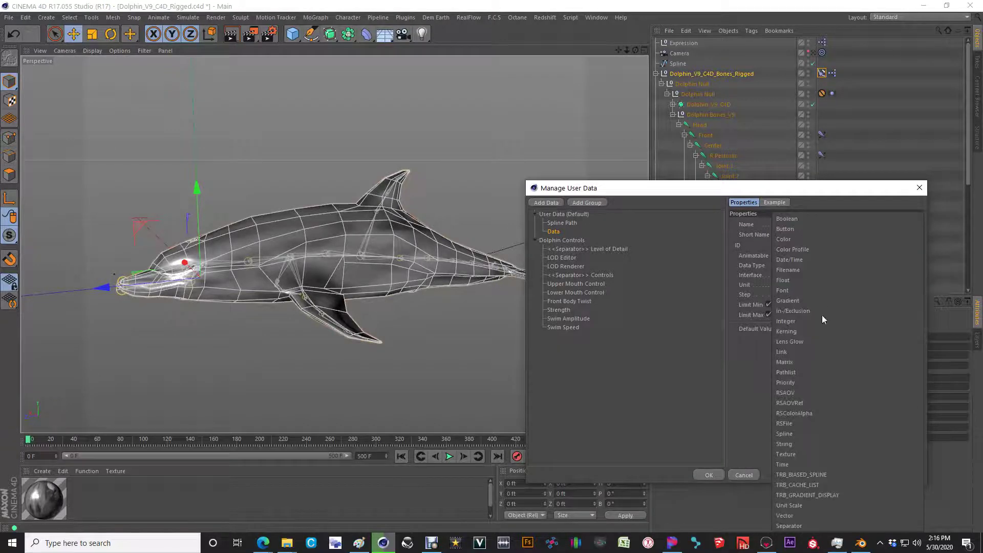
click(800, 525)
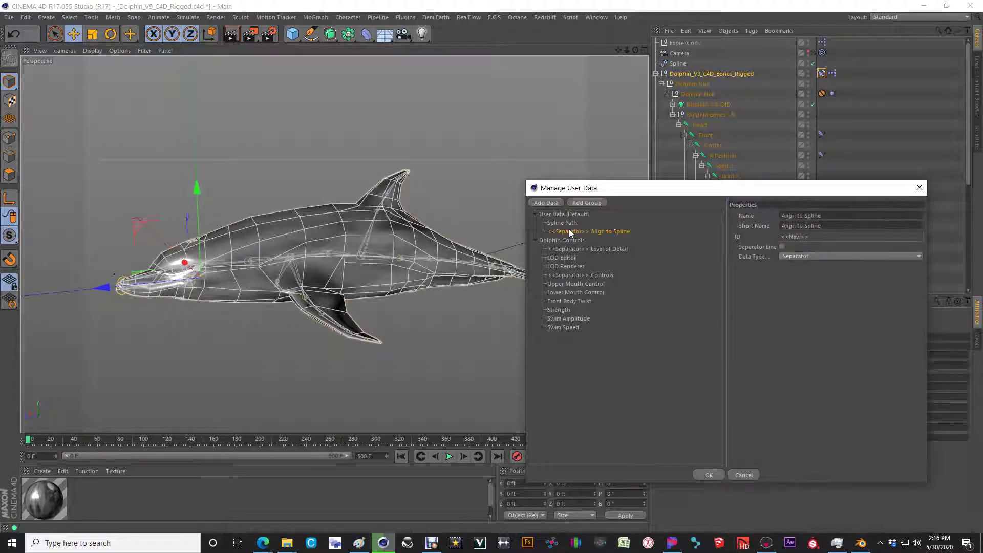
drag(570, 234, 568, 275)
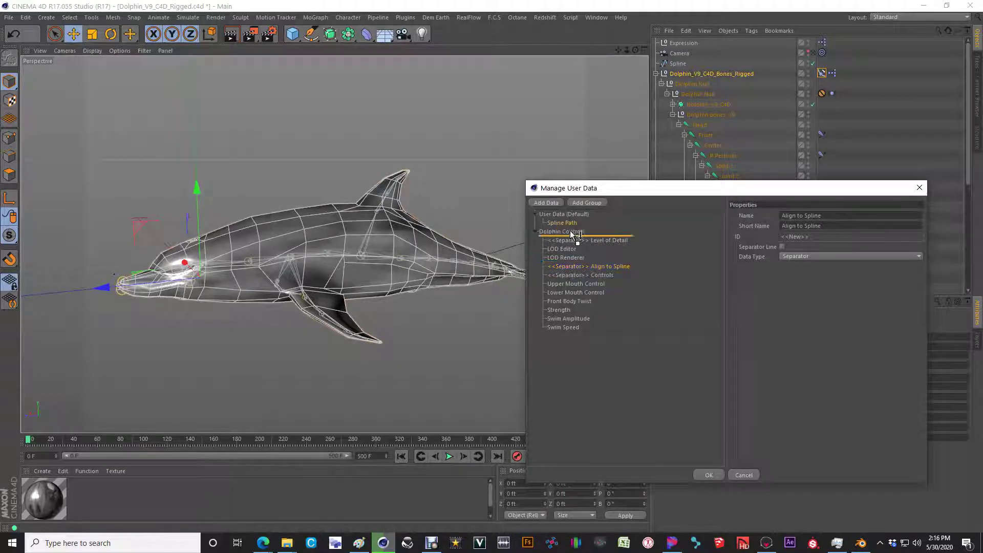
drag(571, 233, 575, 269)
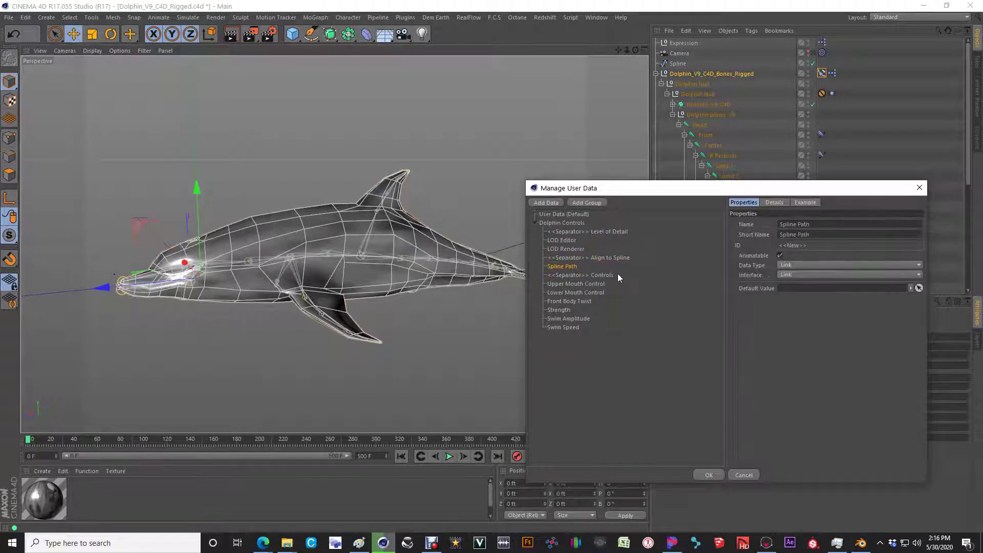
click(710, 475)
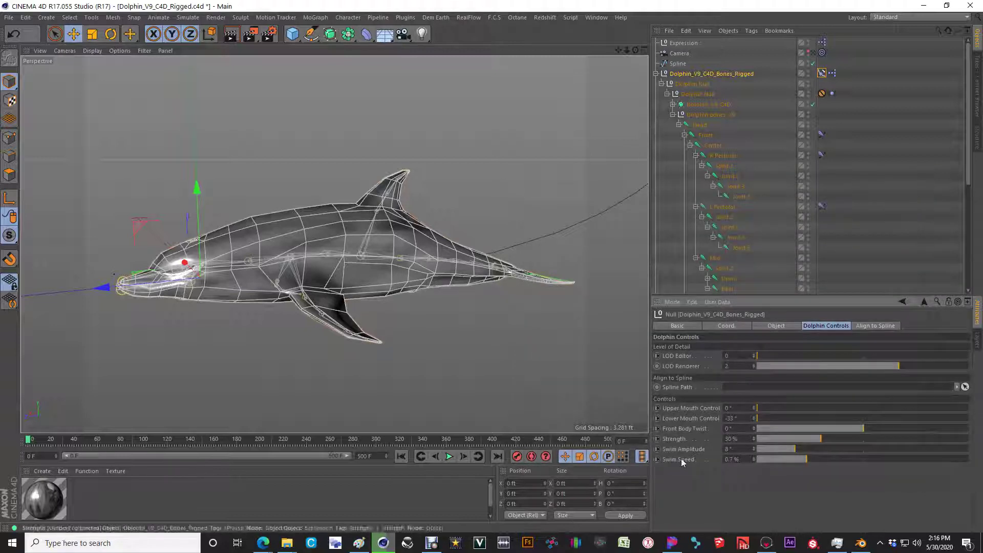
Set the Spline Path control as driver and the tag's Spline Path as driven (Absolute)
right_click(678, 390)
mouse_move(717, 361)
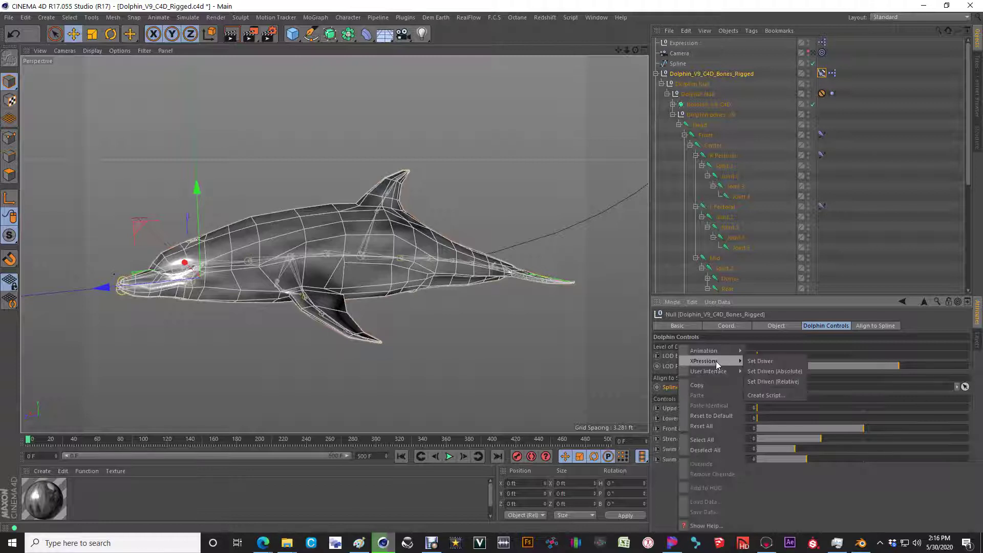
click(773, 365)
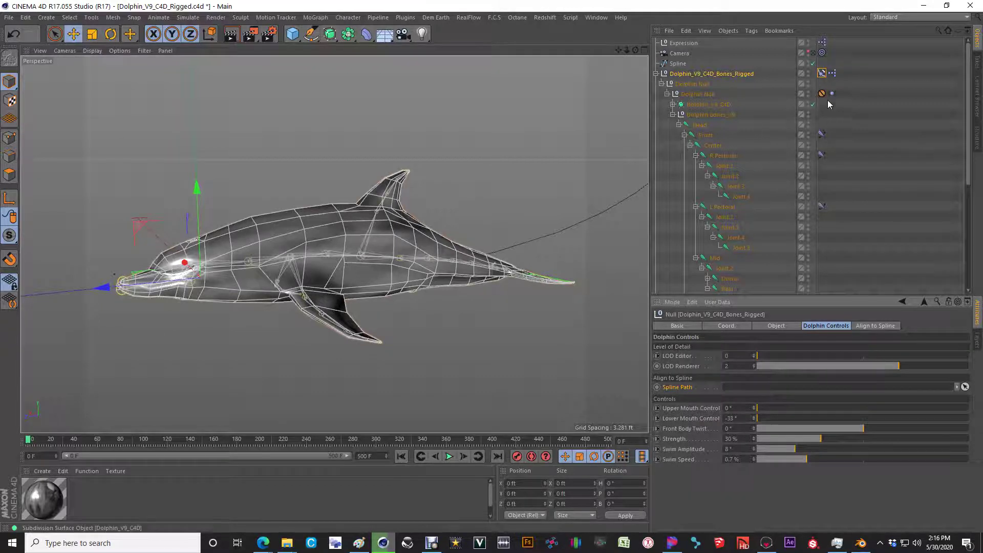
click(822, 73)
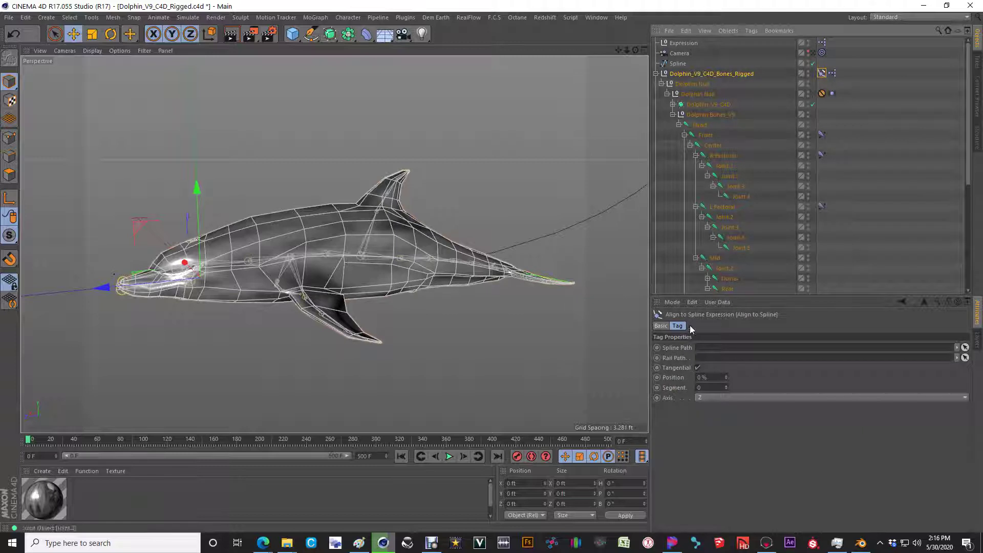
click(679, 349)
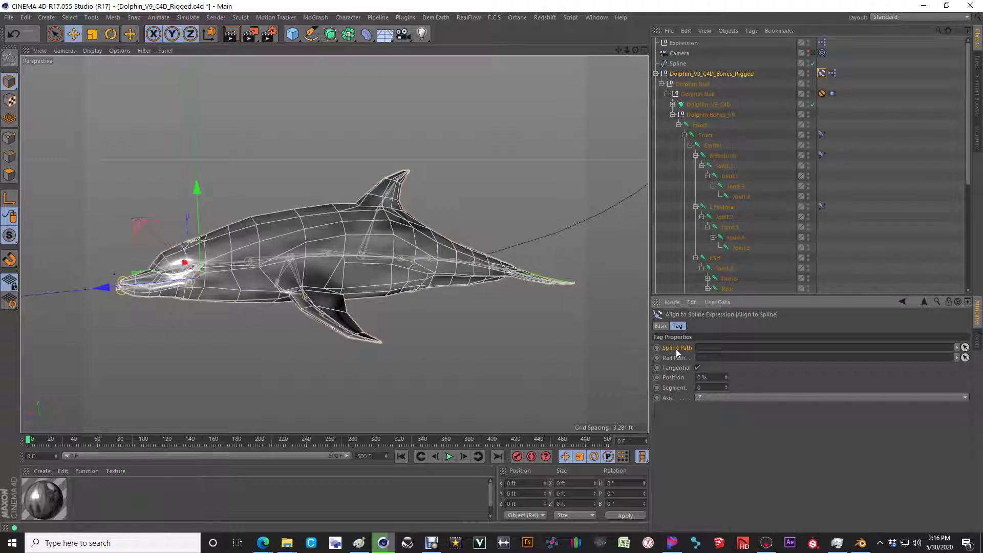
right_click(676, 349)
mouse_move(717, 361)
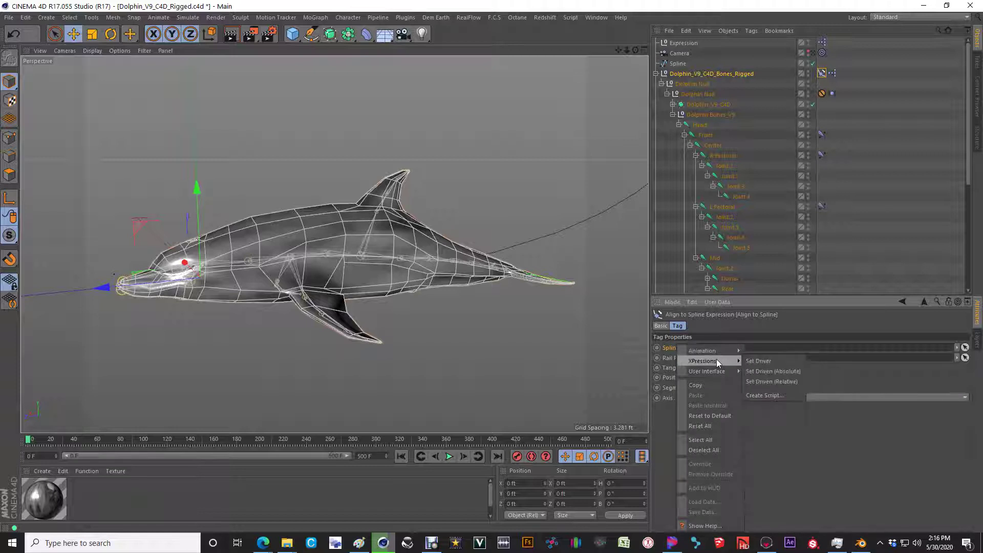
click(767, 371)
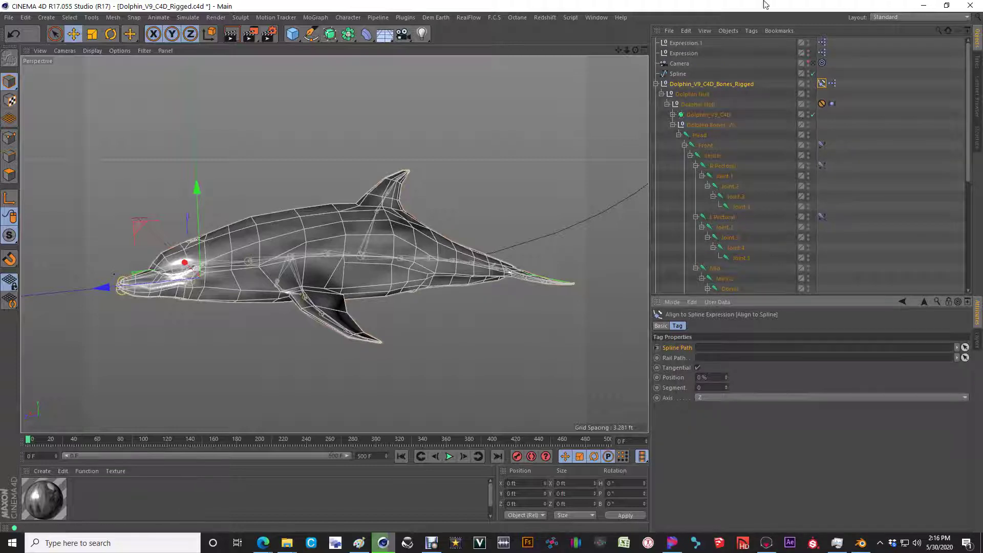
Delete the older Expression object and select Expression.1
click(693, 54)
key(Delete)
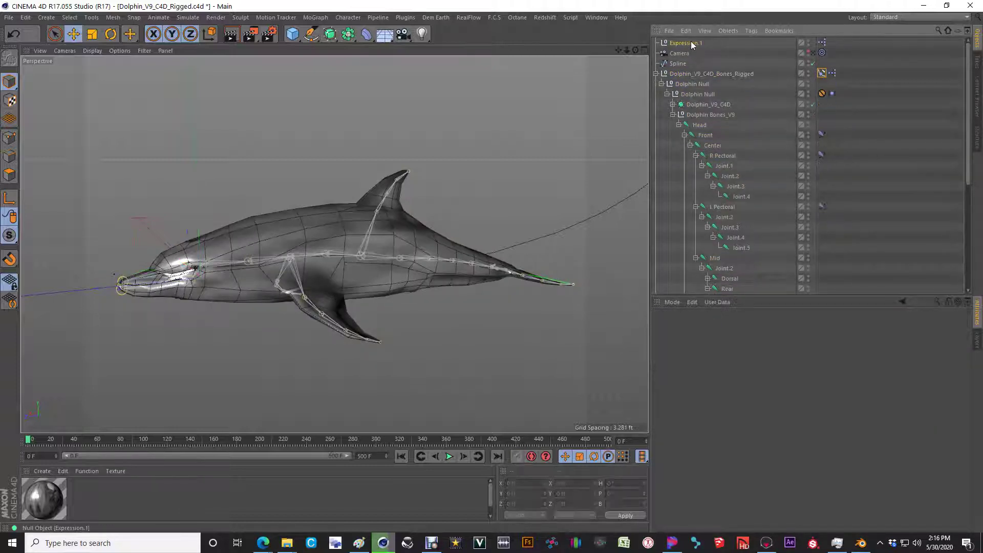
click(689, 43)
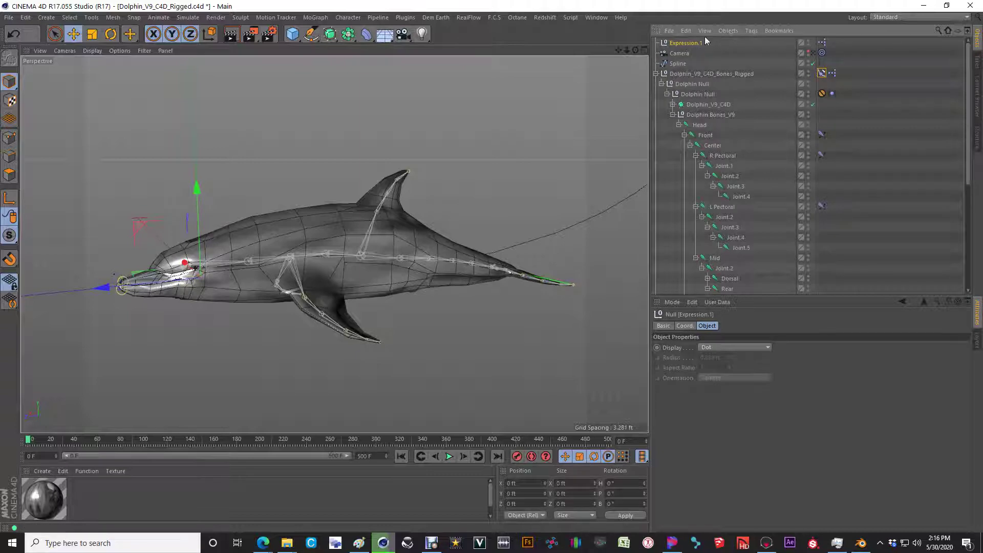
Copy both nodes from Expression.1's graph into the rig's XPresso, placing them below the IK nodes
double_click(823, 43)
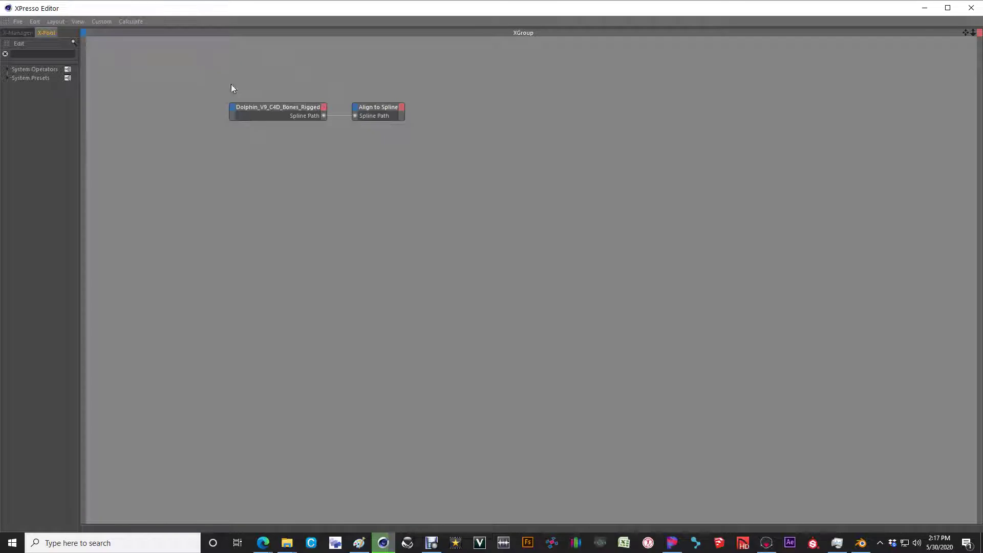
drag(204, 77, 532, 210)
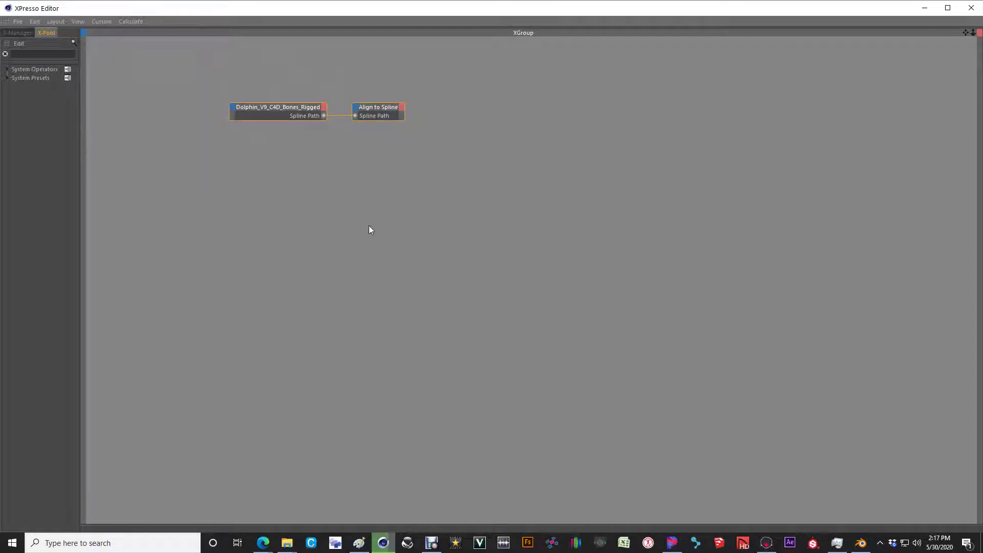
click(971, 8)
click(733, 75)
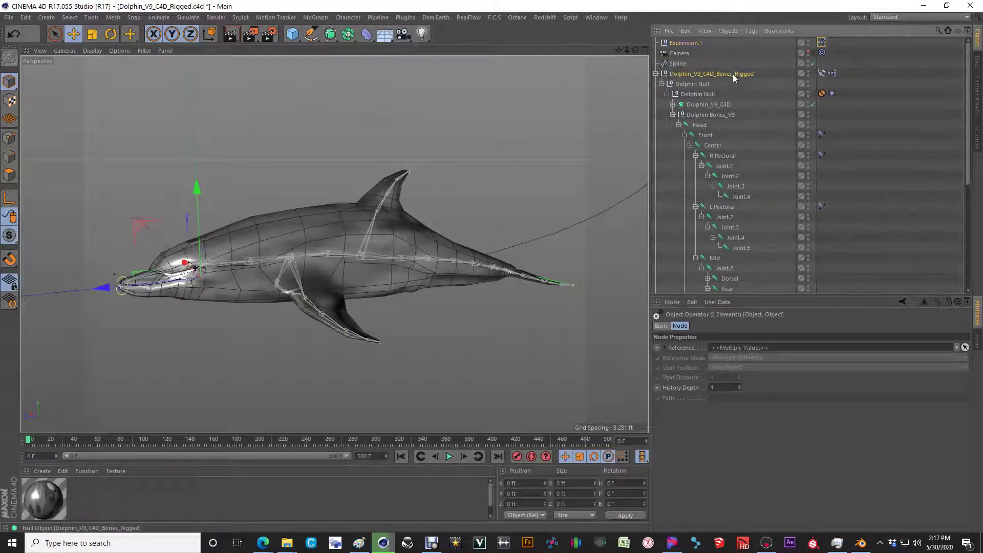
double_click(833, 73)
click(729, 149)
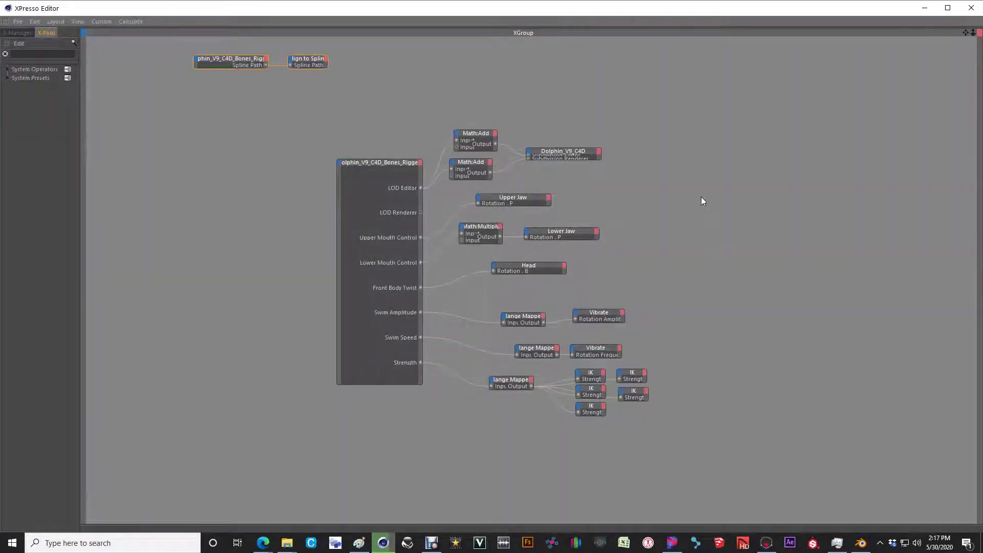
drag(248, 61, 558, 454)
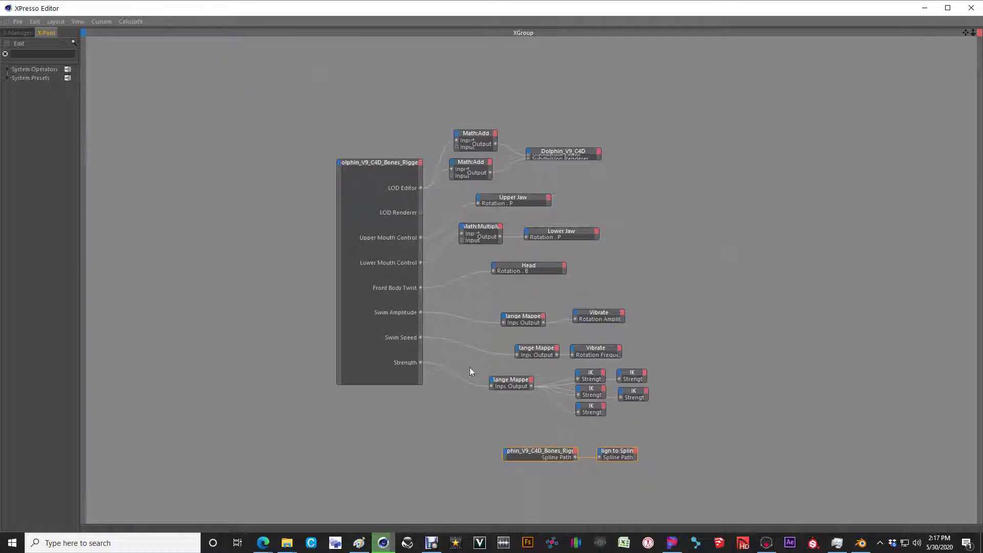
Add a Spline Path output to the rig node, delete the duplicate node, and wire it into Align to Spline
click(421, 163)
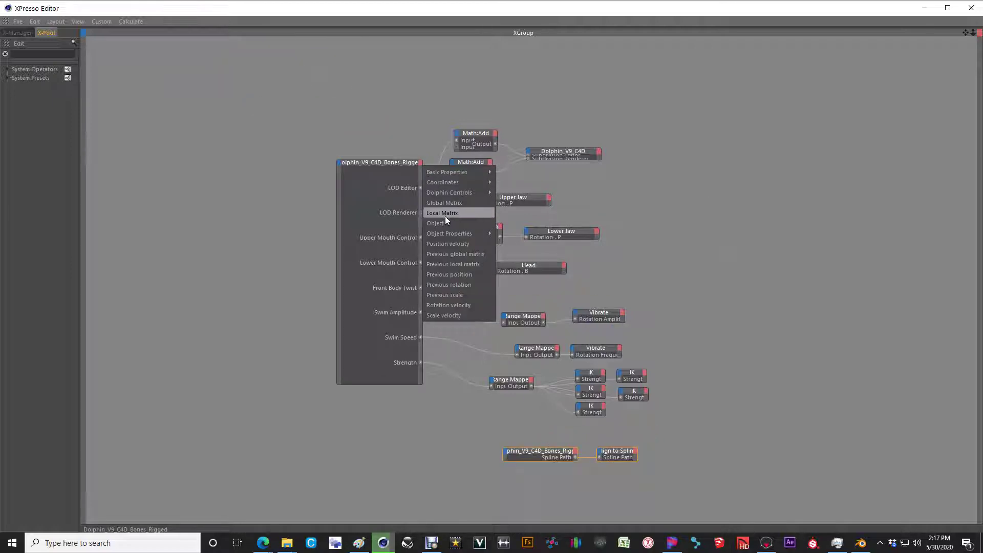
mouse_move(451, 193)
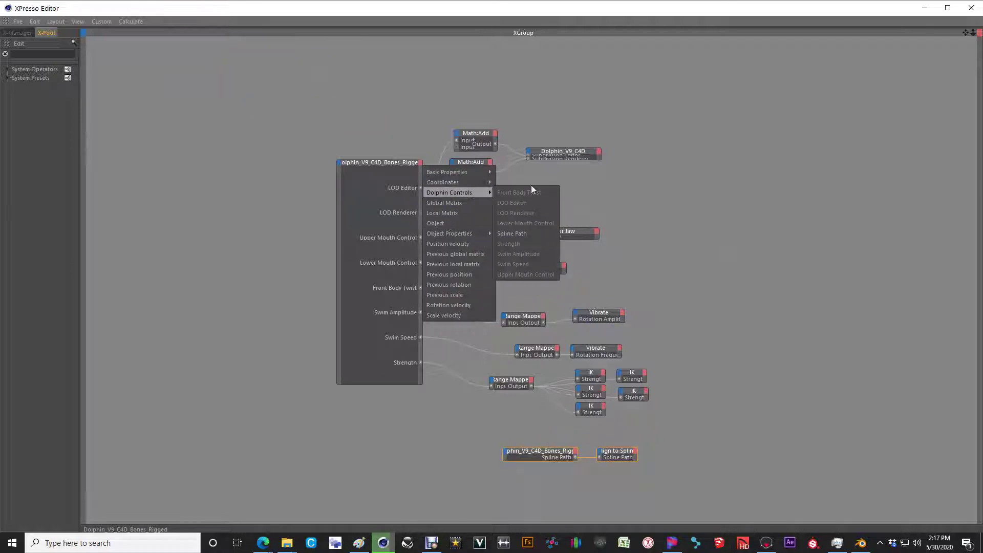
click(519, 233)
click(537, 453)
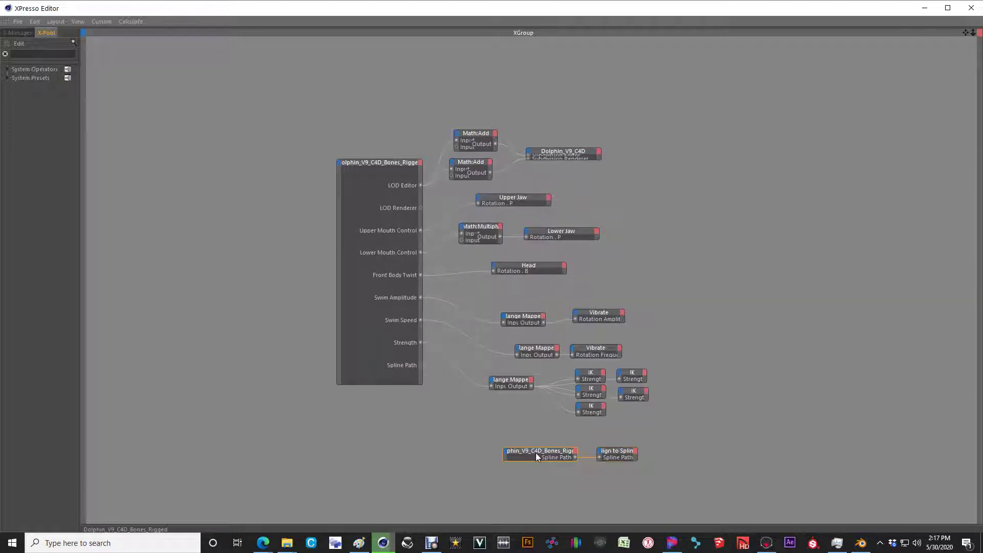
key(Delete)
drag(600, 458, 421, 366)
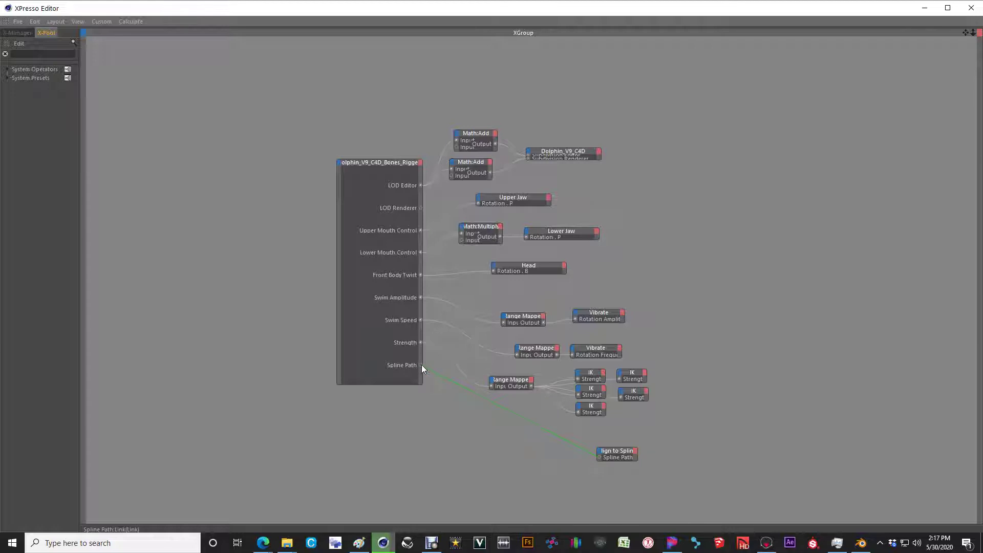
drag(618, 453, 518, 408)
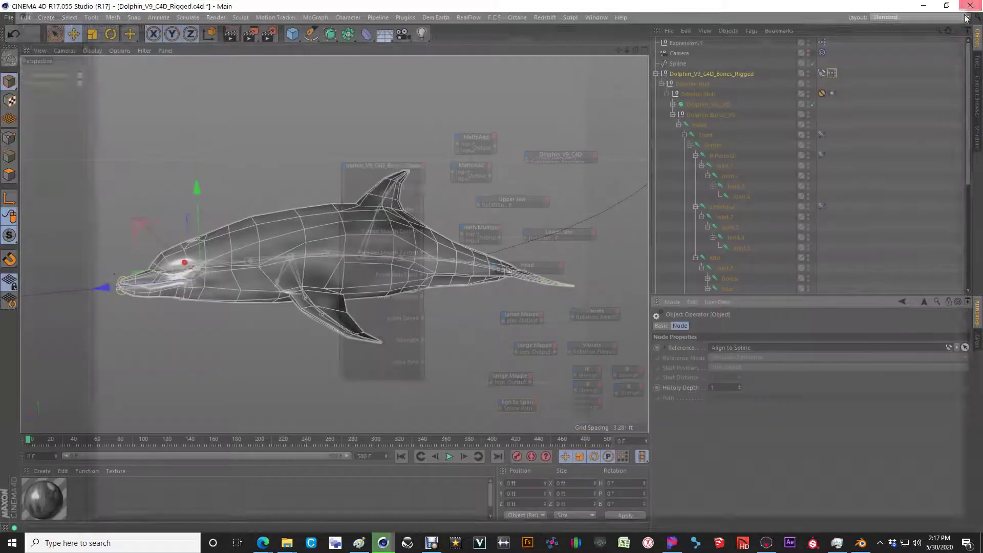
click(971, 8)
Link the Spline object into the Spline Path control and play the animation to test it
click(685, 73)
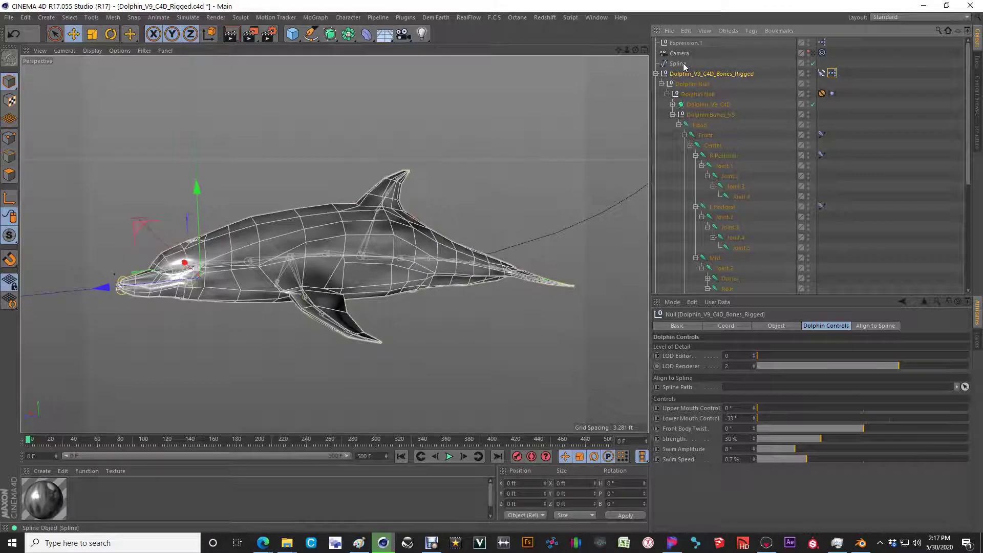
drag(684, 65, 743, 389)
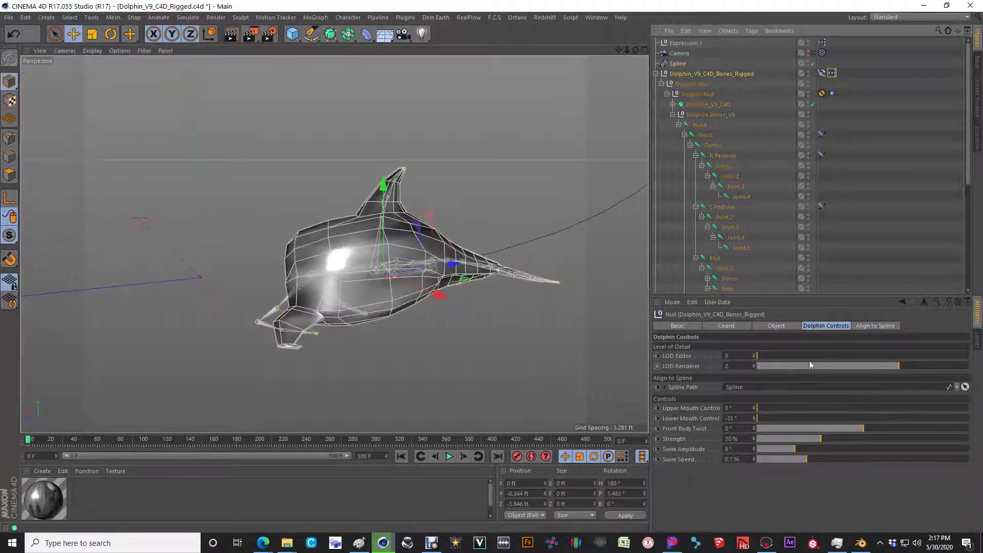
key(F8)
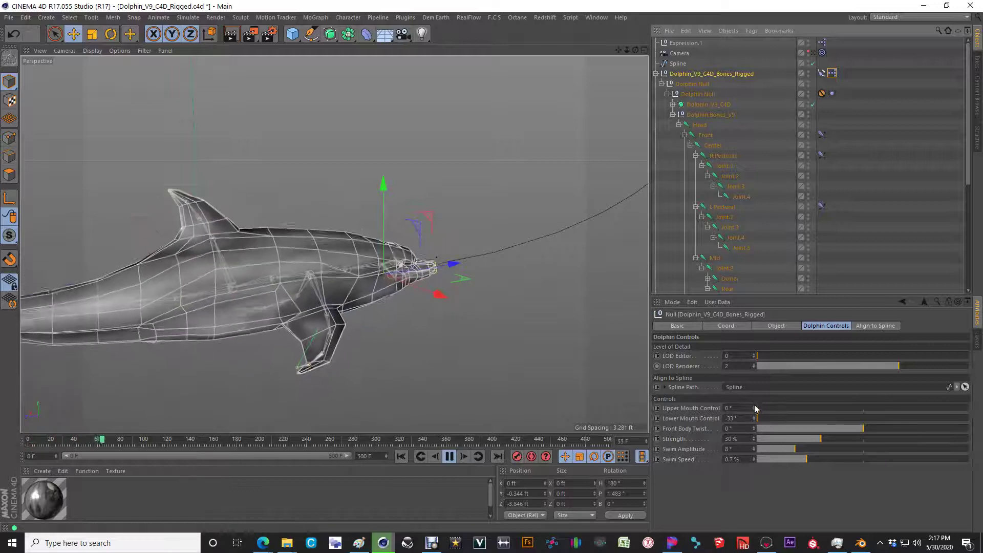
click(449, 457)
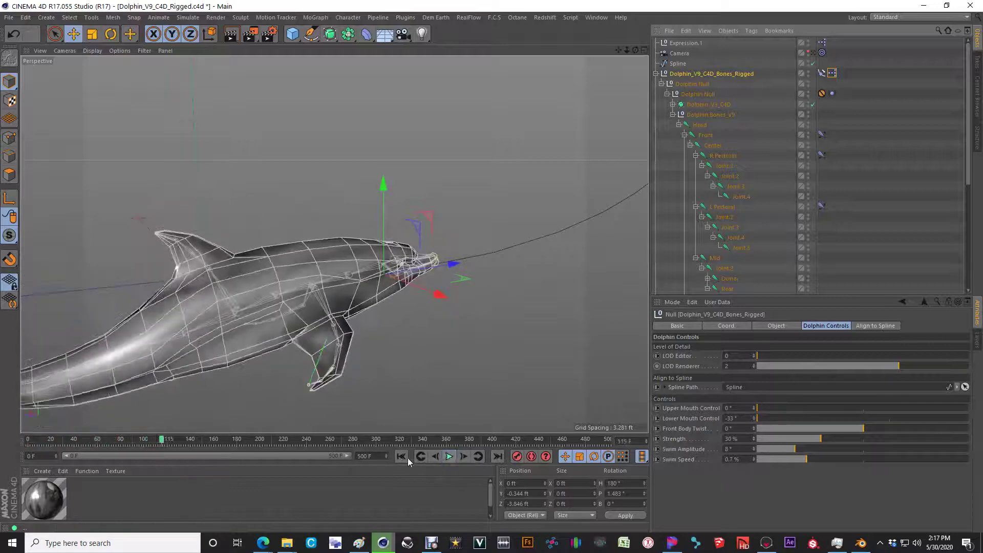
Return to frame 0 and bring up the options for the Align to Spline tag's Position parameter
click(402, 456)
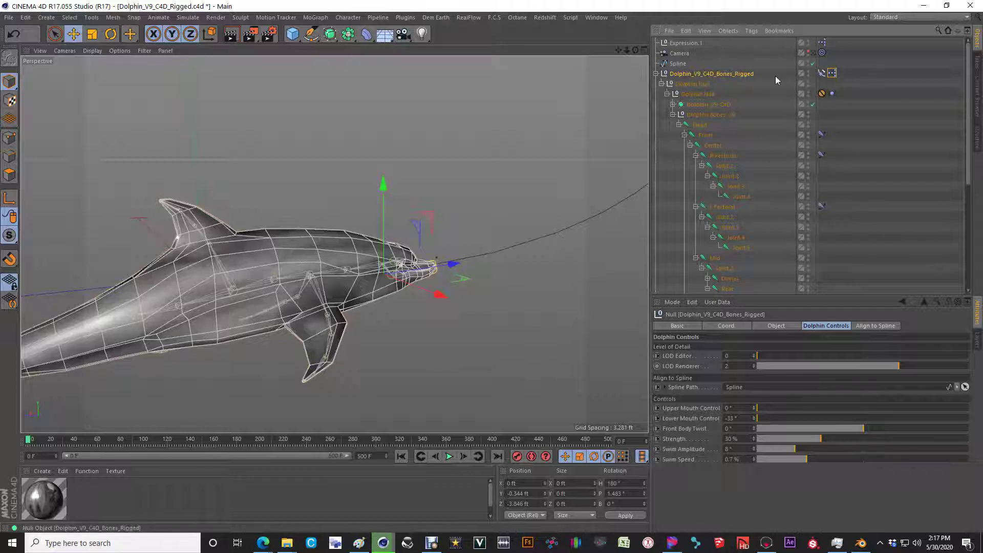
click(822, 73)
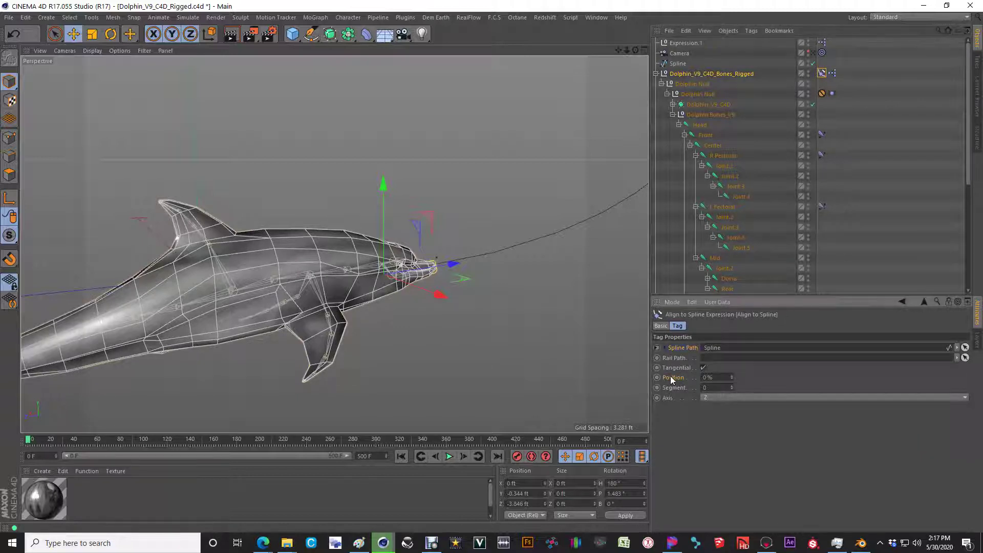
right_click(675, 378)
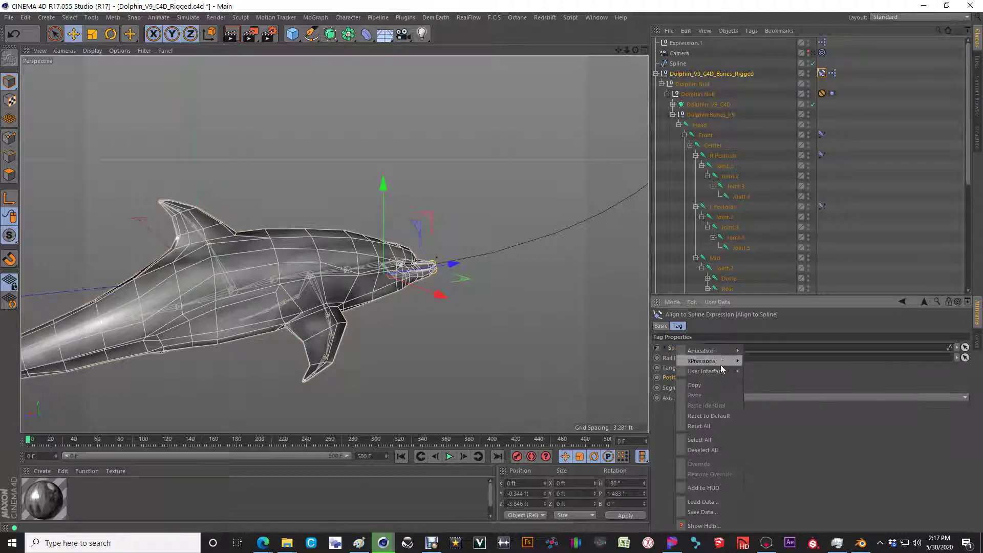
Paste the Align to Spline tag's Position control into the Dolphin null's user data, placed under Spline Path
mouse_move(726, 374)
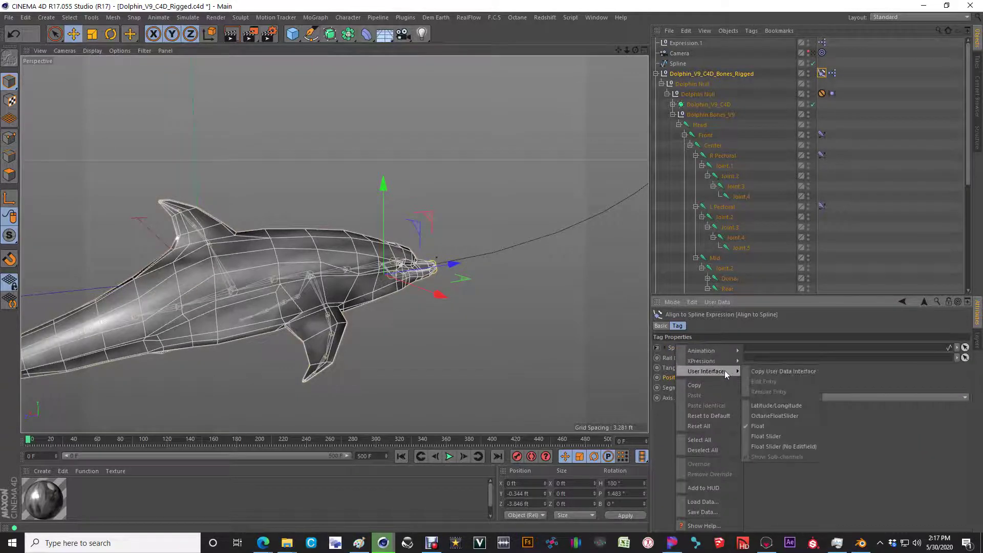
click(769, 373)
click(696, 72)
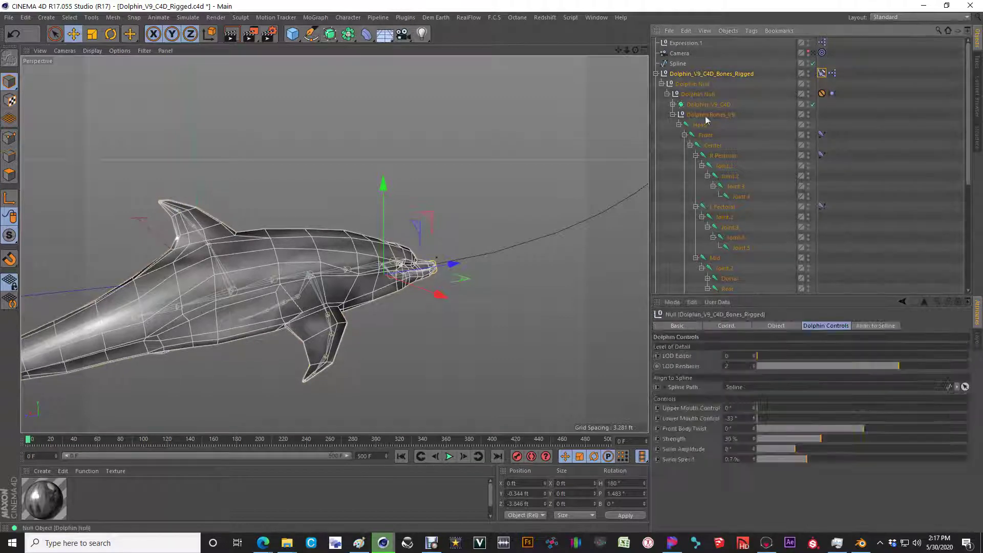
click(718, 302)
click(731, 325)
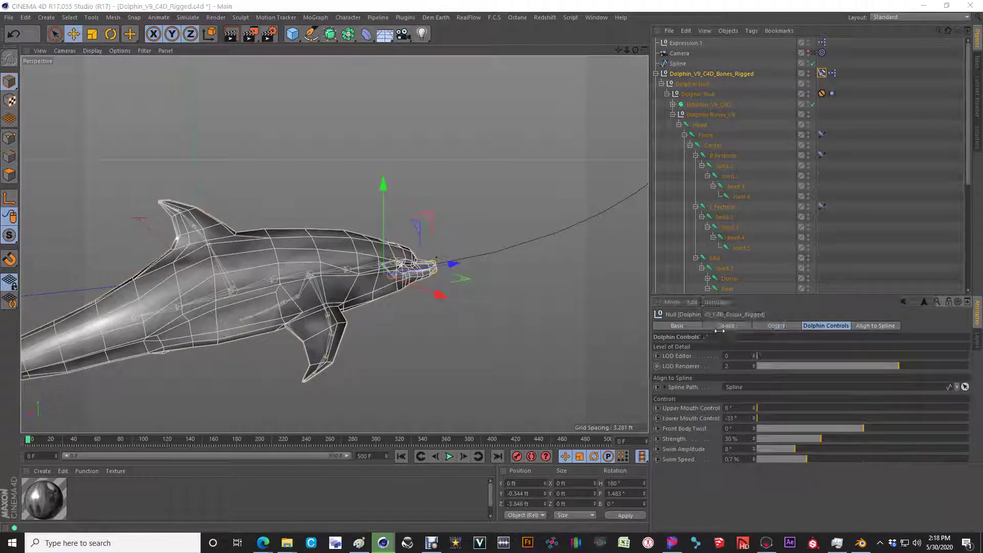
drag(553, 220, 565, 279)
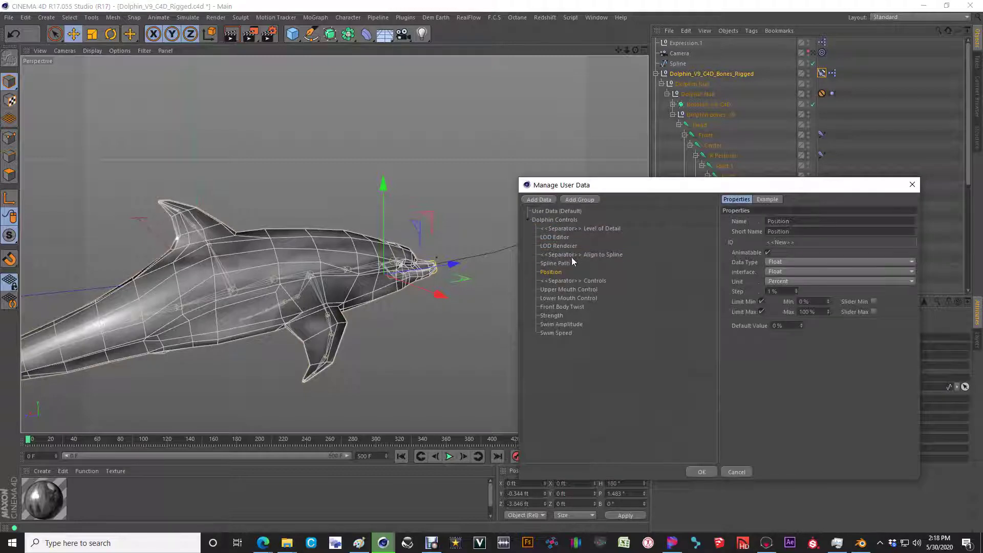
click(702, 472)
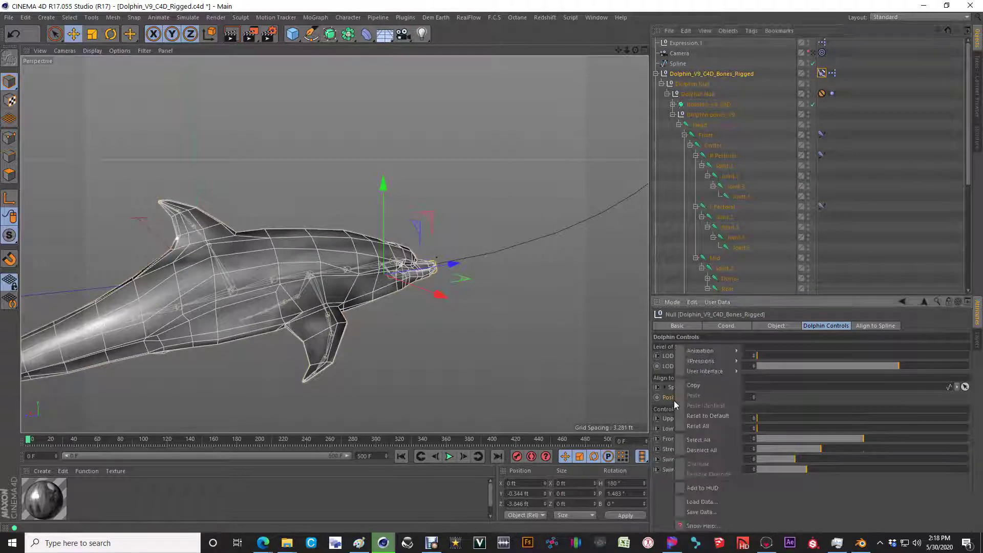
Make the rig's Position the driver and the Align to Spline tag's Position driven (absolute)
right_click(674, 401)
mouse_move(707, 361)
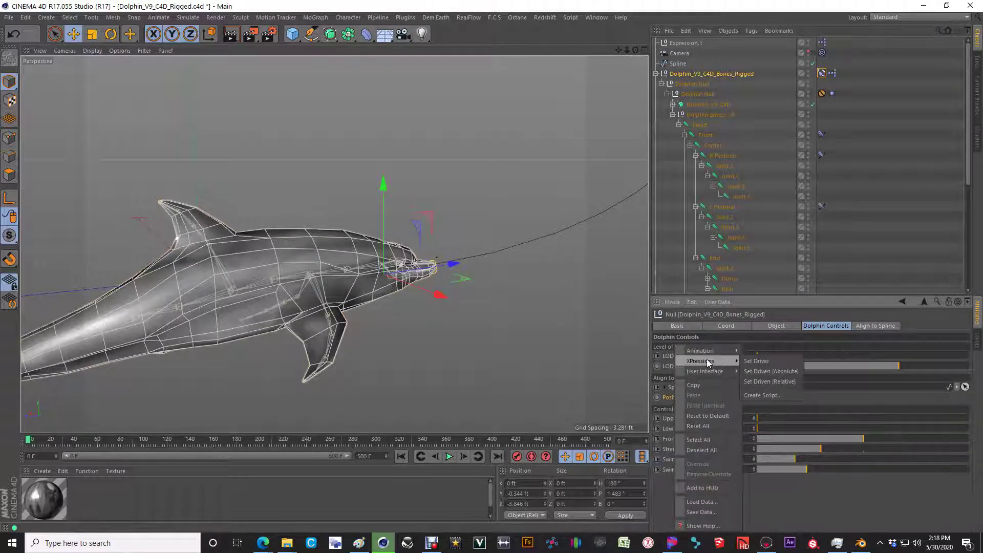
click(761, 361)
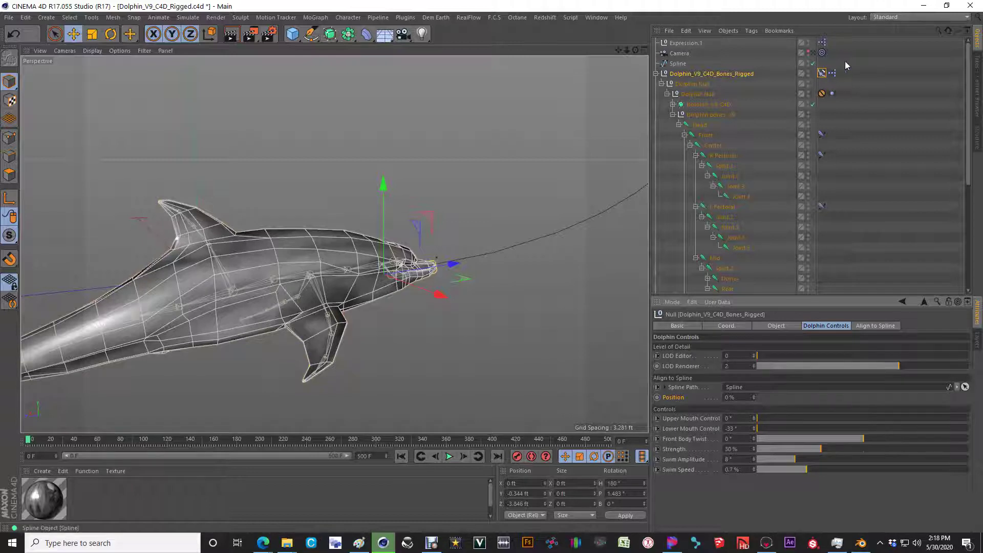
click(822, 73)
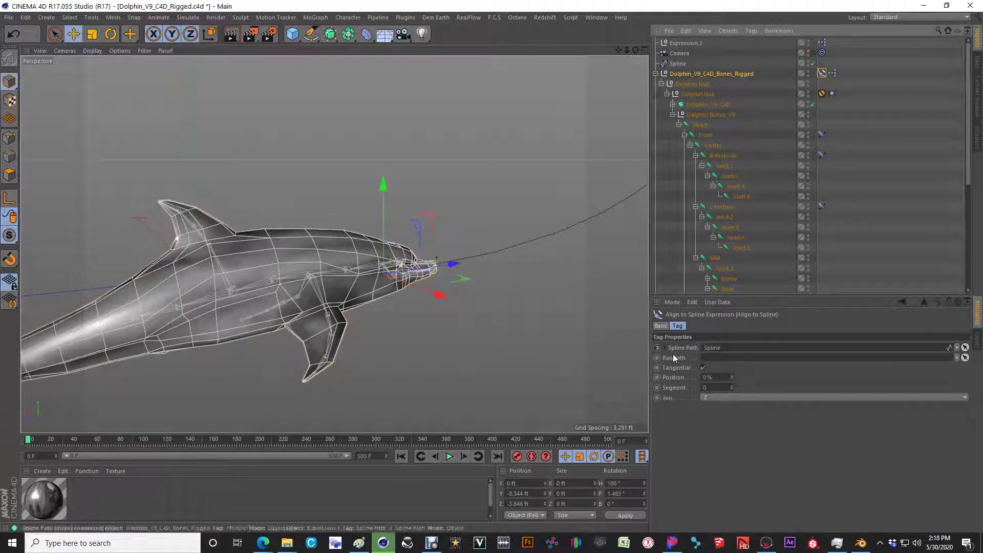
right_click(674, 377)
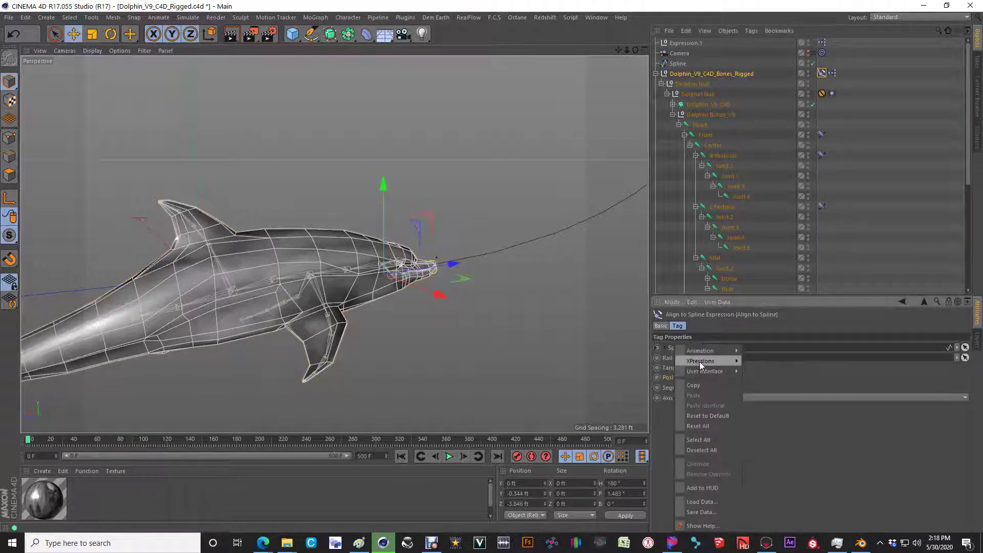
mouse_move(700, 361)
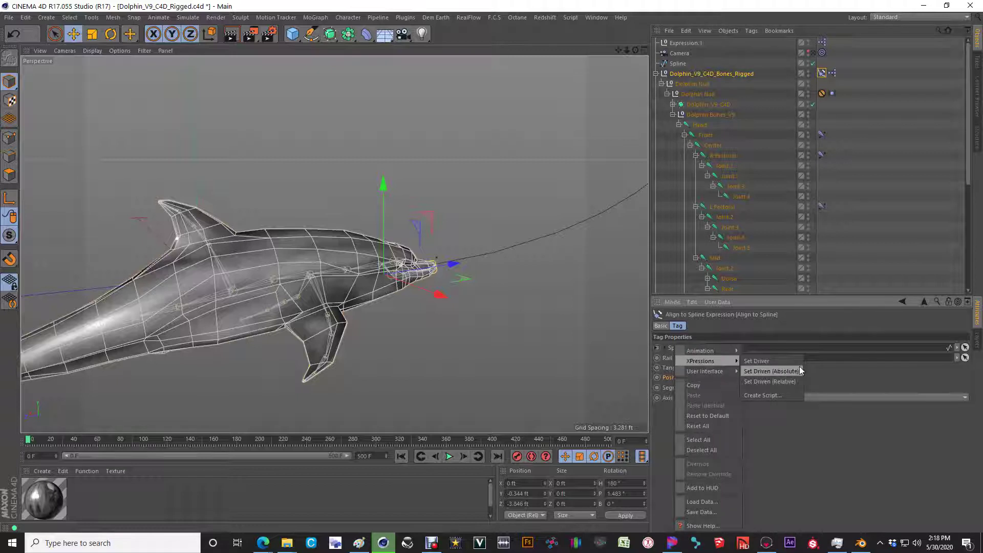
click(767, 373)
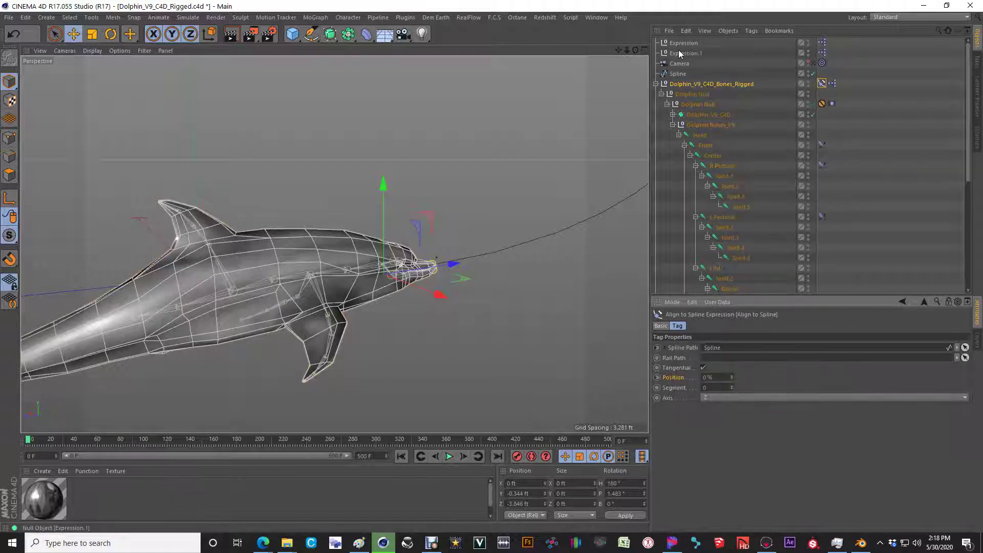
Copy the three generated nodes from the new expression into the dolphin rig's XPresso graph
double_click(822, 42)
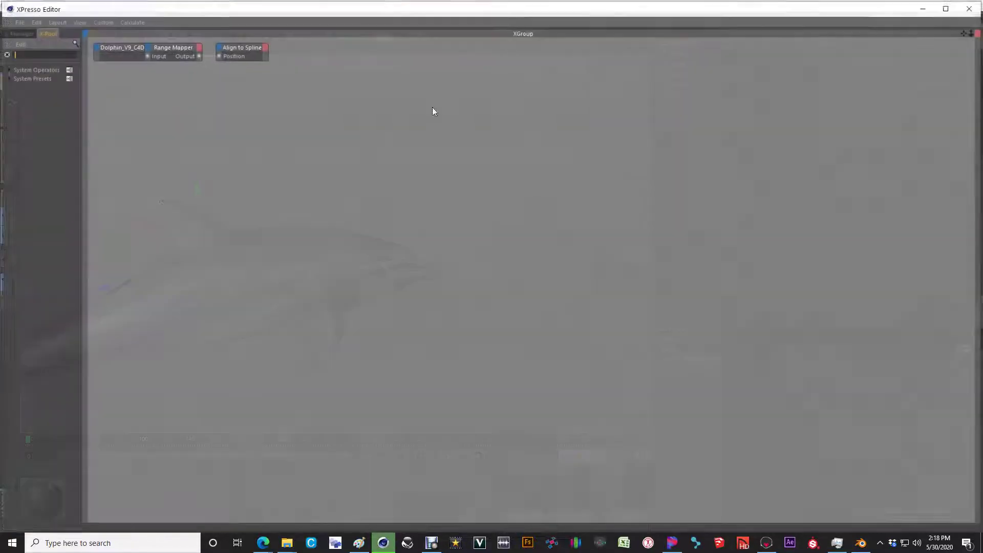
drag(328, 97, 77, 45)
click(977, 6)
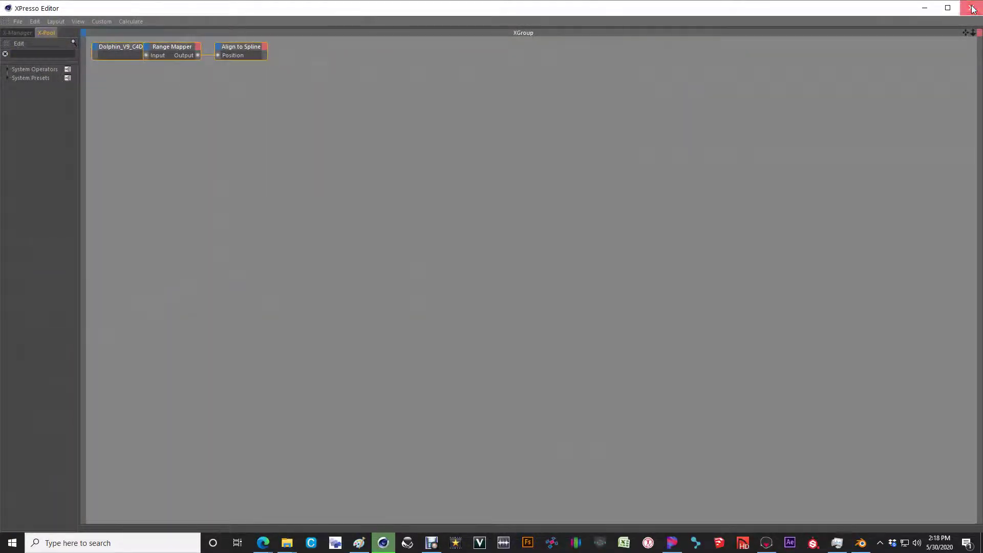
double_click(834, 74)
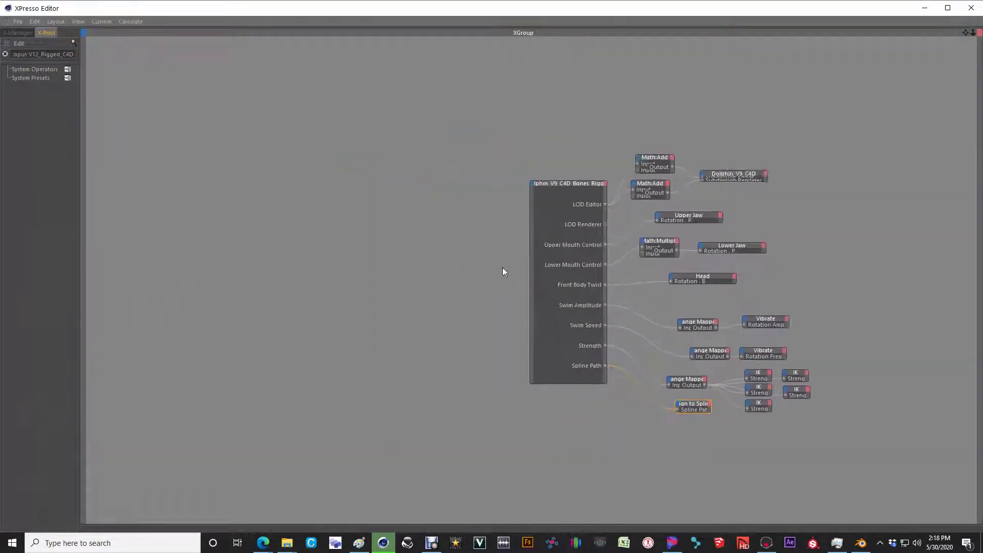
scroll(293, 130, down, 5)
middle_drag(262, 152, 494, 268)
scroll(195, 122, down, 4)
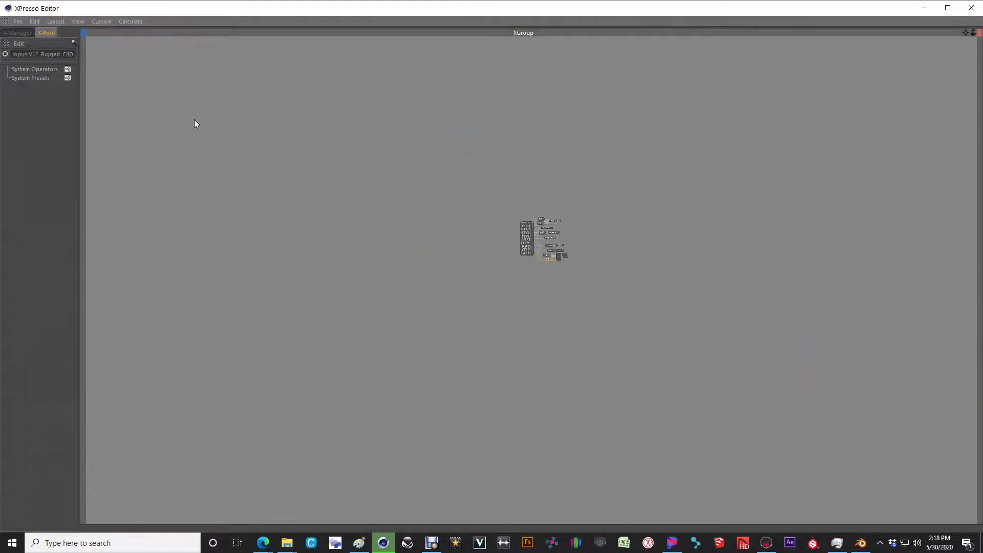
scroll(364, 241, up, 2)
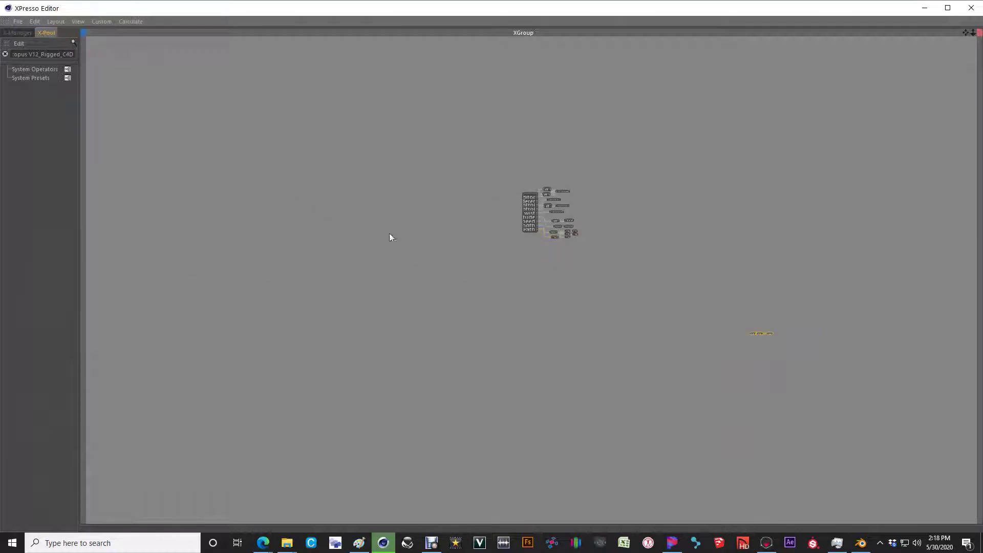
scroll(801, 309, up, 2)
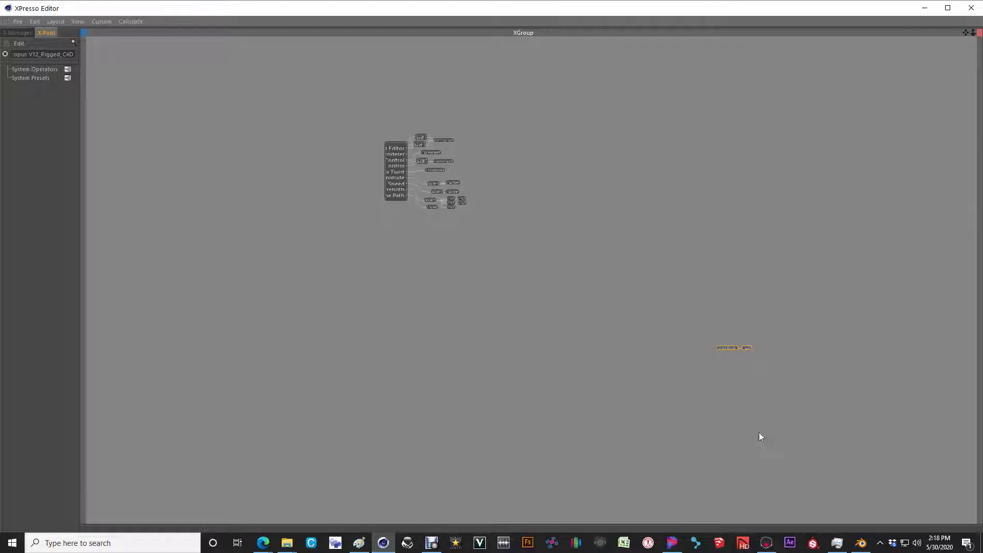
middle_drag(491, 269, 413, 207)
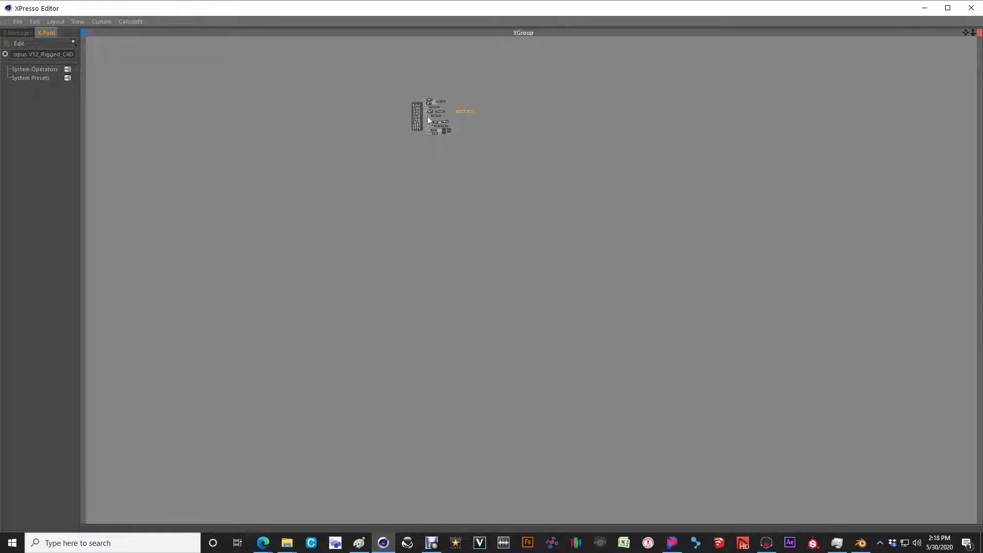
Delete the duplicate dolphin node and place the Range Mapper and Align to Spline nodes below the spline nodes
scroll(433, 103, up, 3)
scroll(522, 164, up, 2)
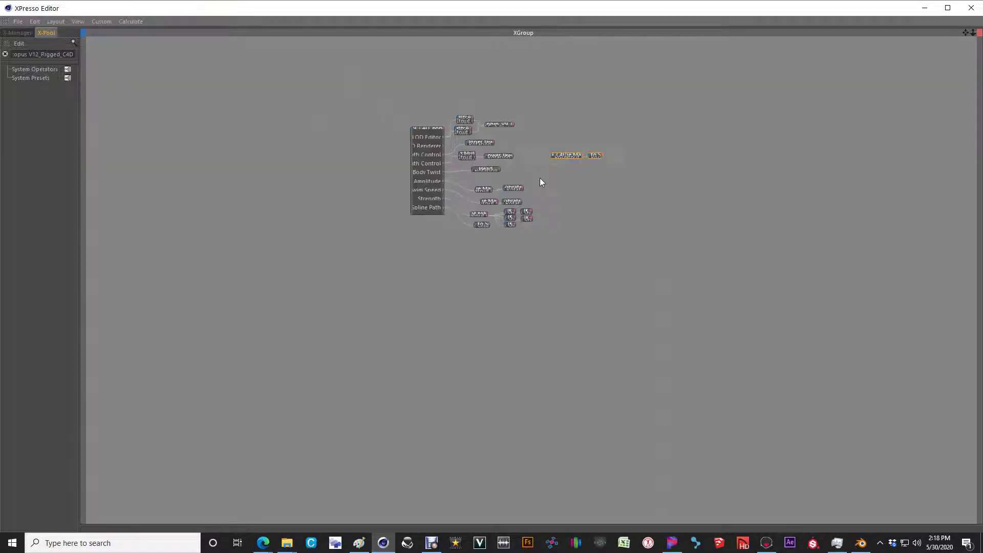
scroll(496, 133, up, 3)
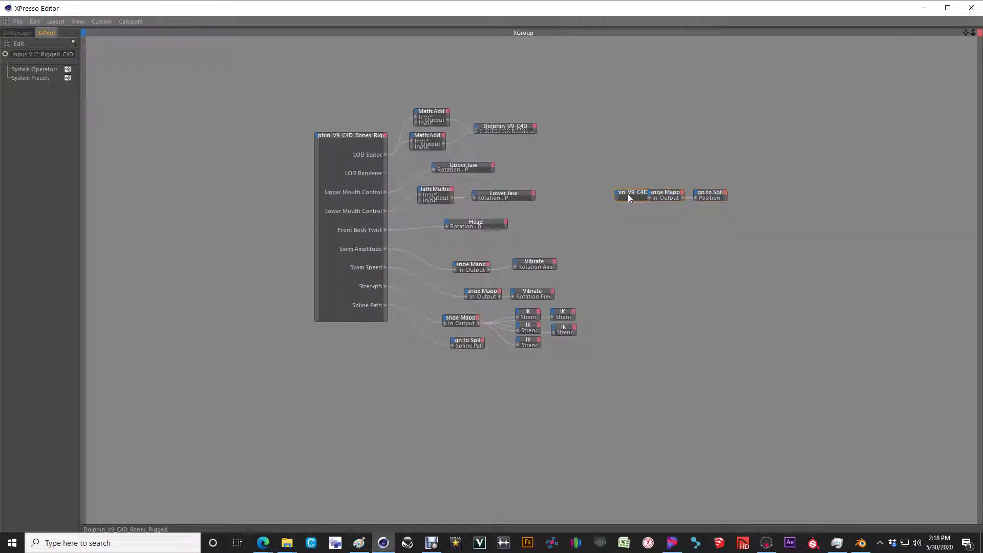
key(Delete)
drag(627, 168, 853, 233)
drag(671, 195, 467, 366)
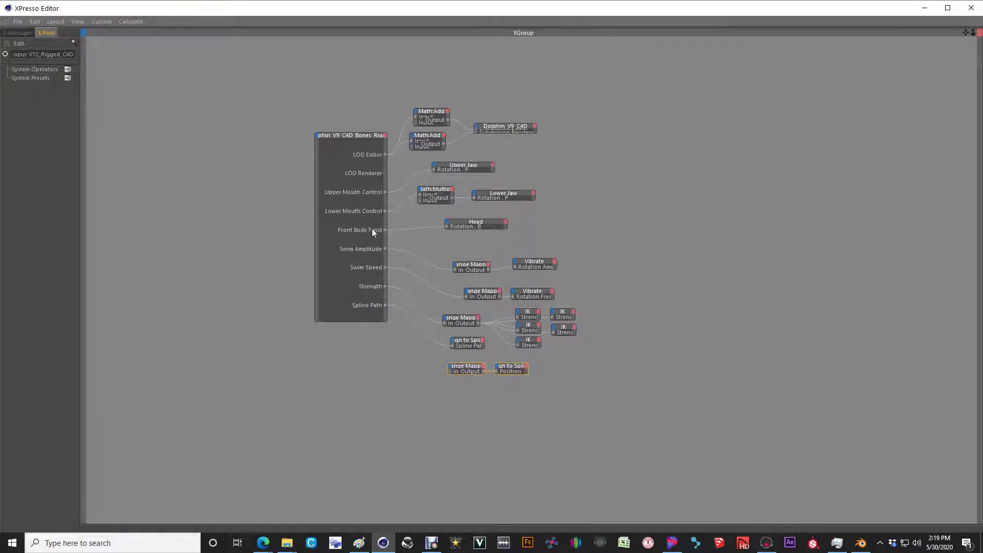
click(386, 135)
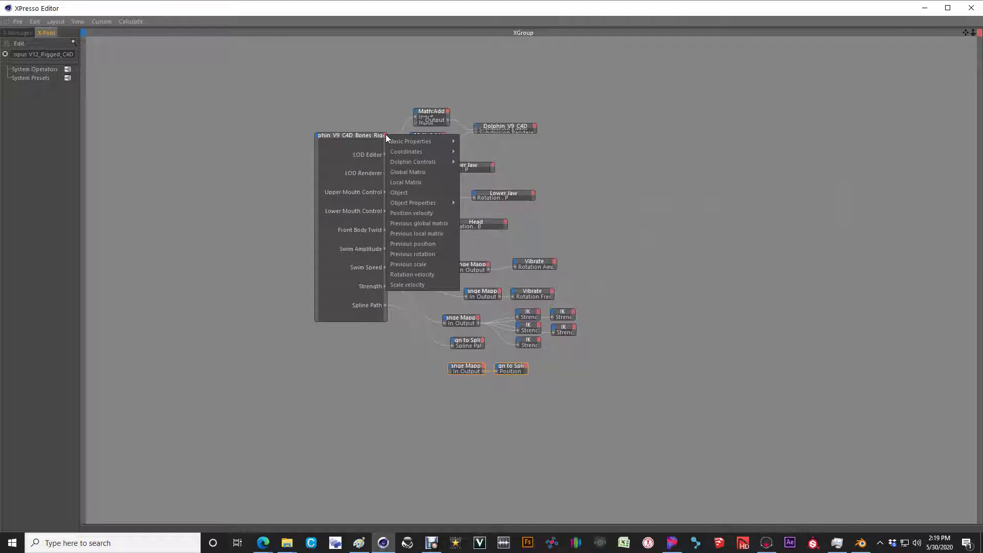
Add a Dolphin Controls Position output to the rig node and close the XPresso Editor
mouse_move(404, 160)
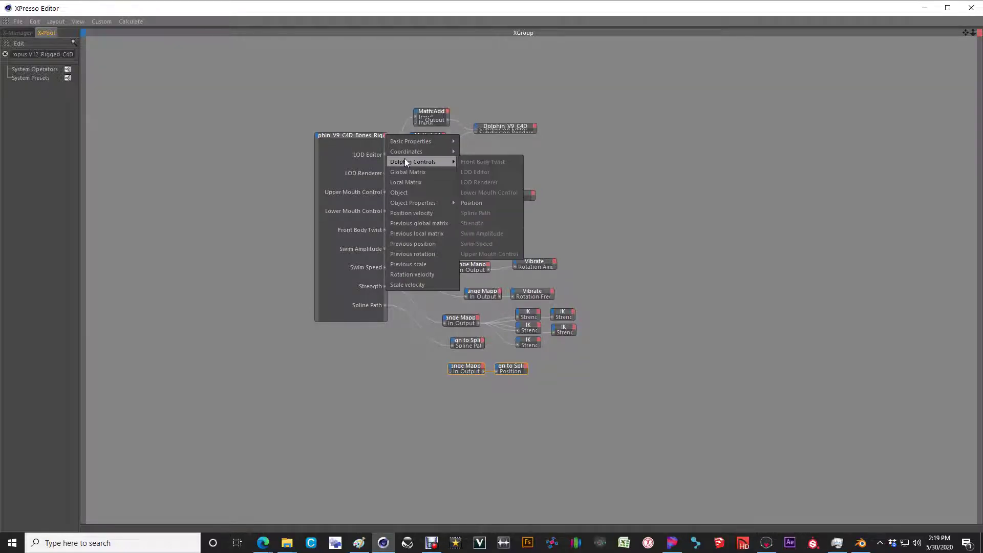
click(487, 203)
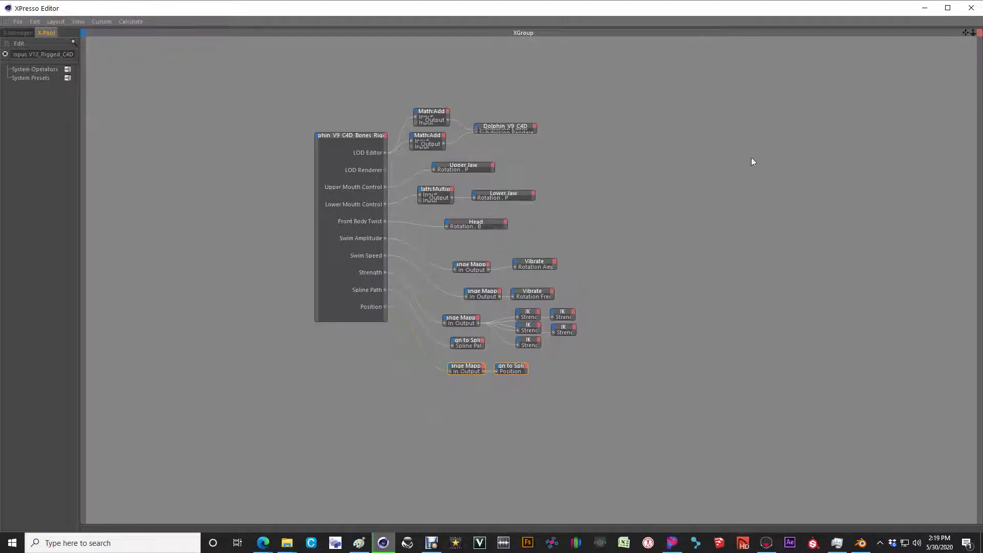
click(972, 8)
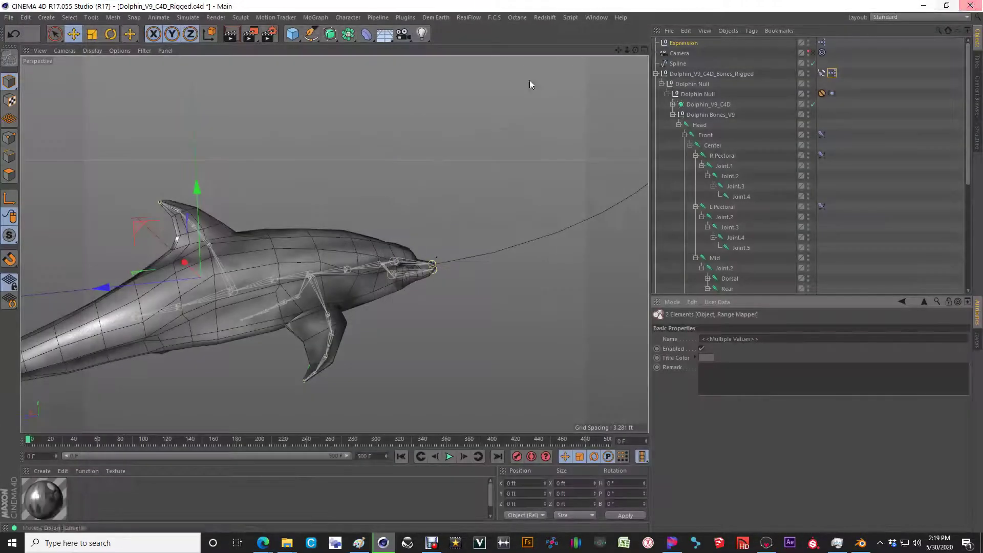
Raise the rig's Position to 6% and zoom out to see the dolphin on the spline
click(708, 74)
drag(756, 397, 757, 398)
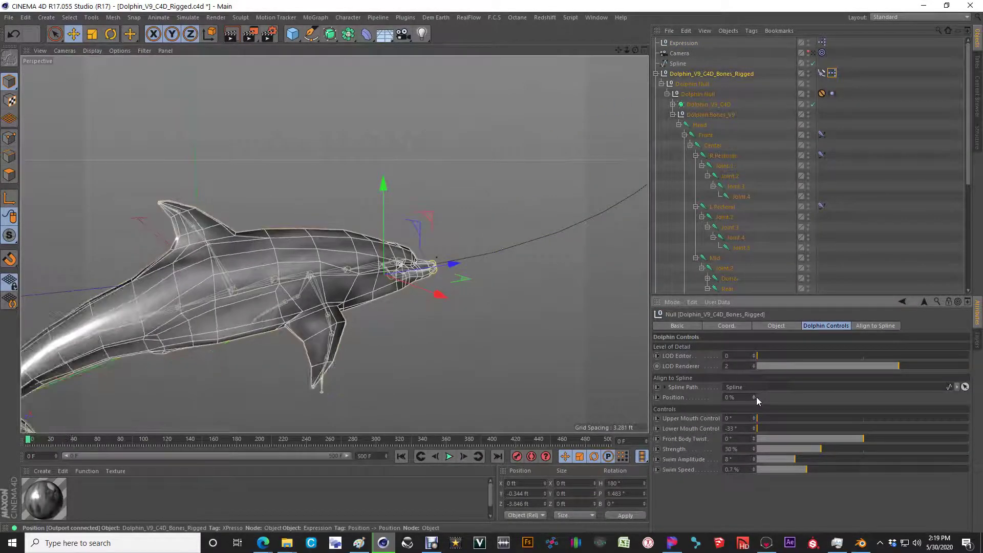
scroll(257, 243, down, 4)
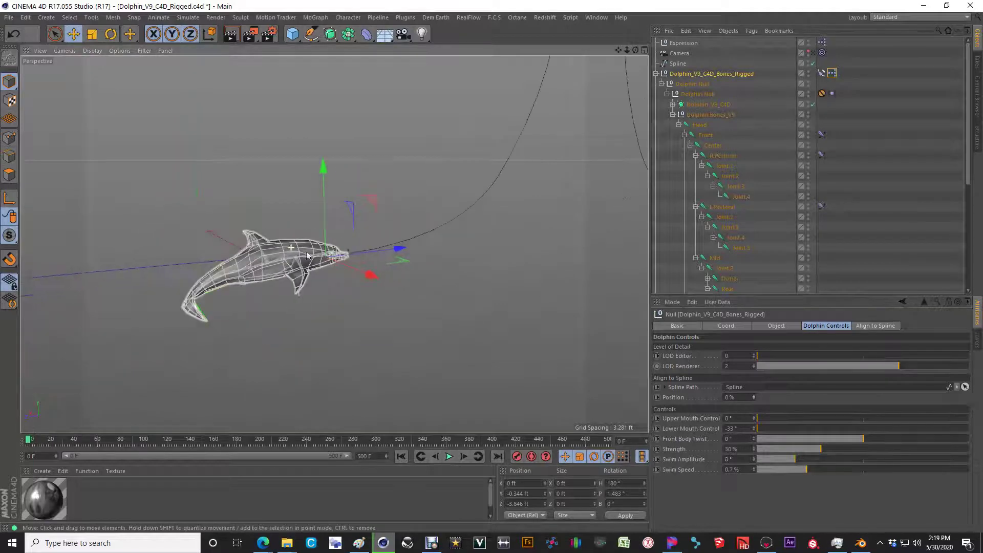
alt+drag(257, 243, 336, 301)
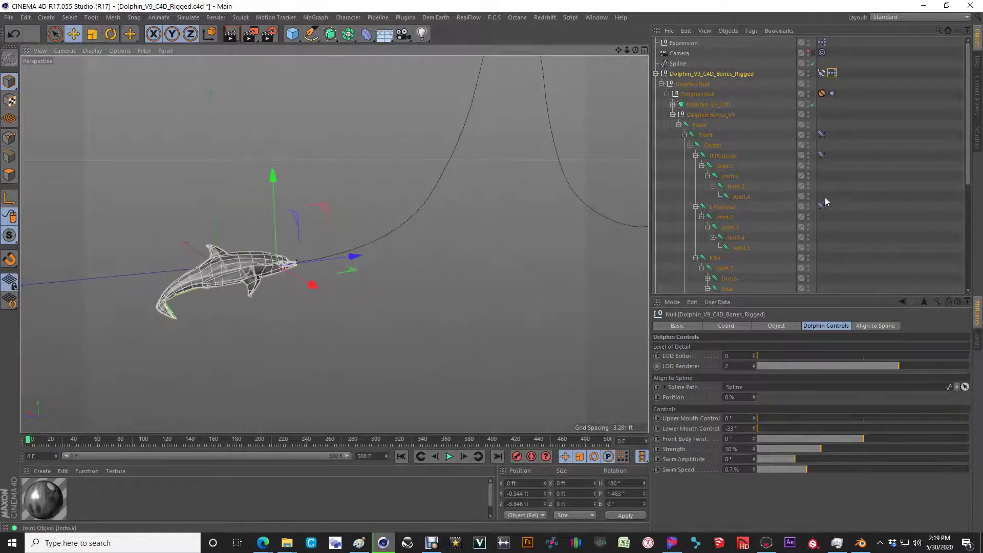
Uncheck Tangential on the Align to Spline tag and return to the Dolphin Controls
click(821, 73)
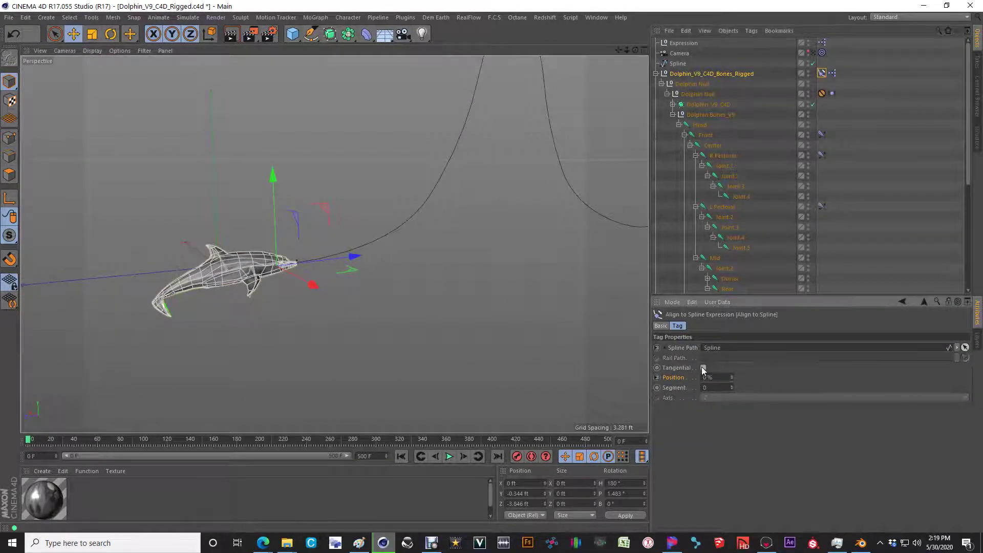
click(704, 367)
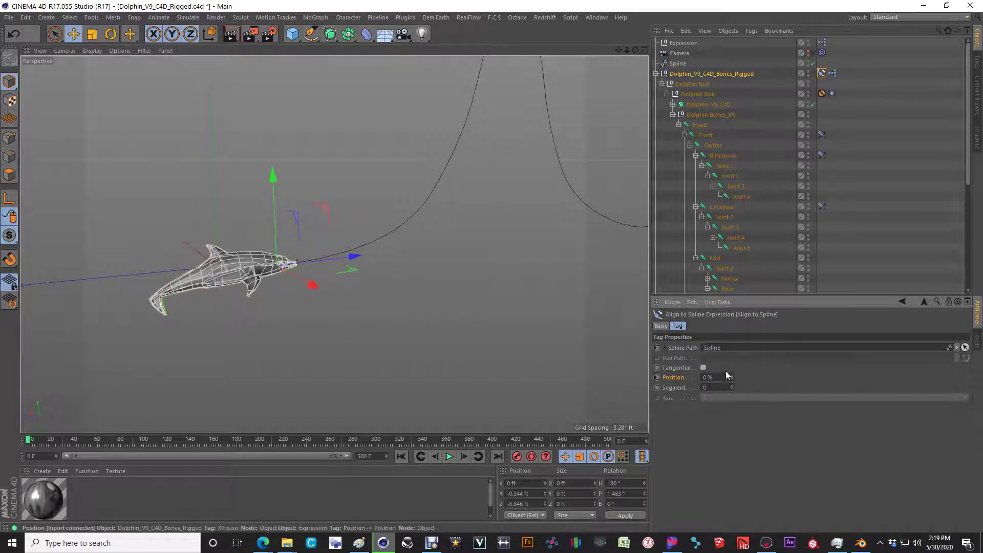
click(719, 74)
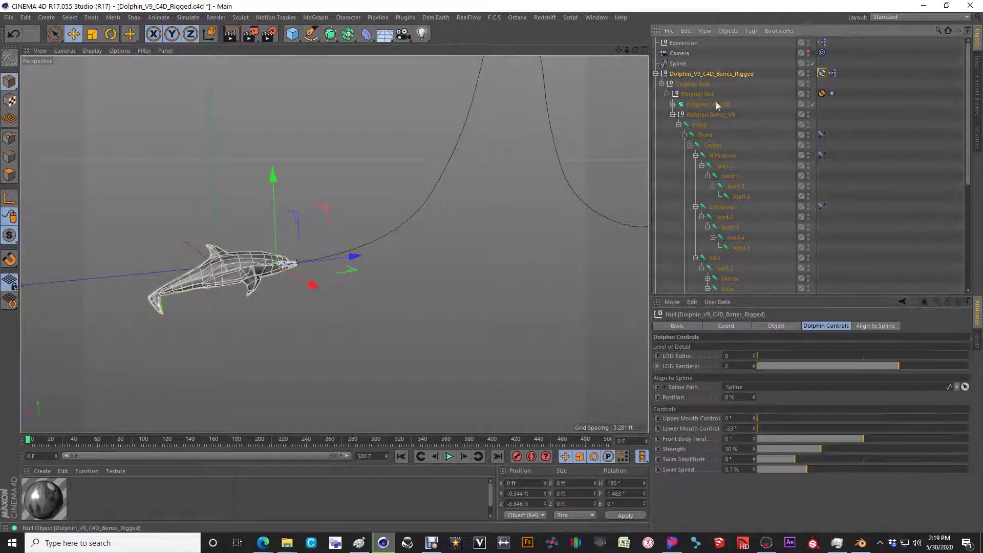
alt+drag(319, 260, 410, 325)
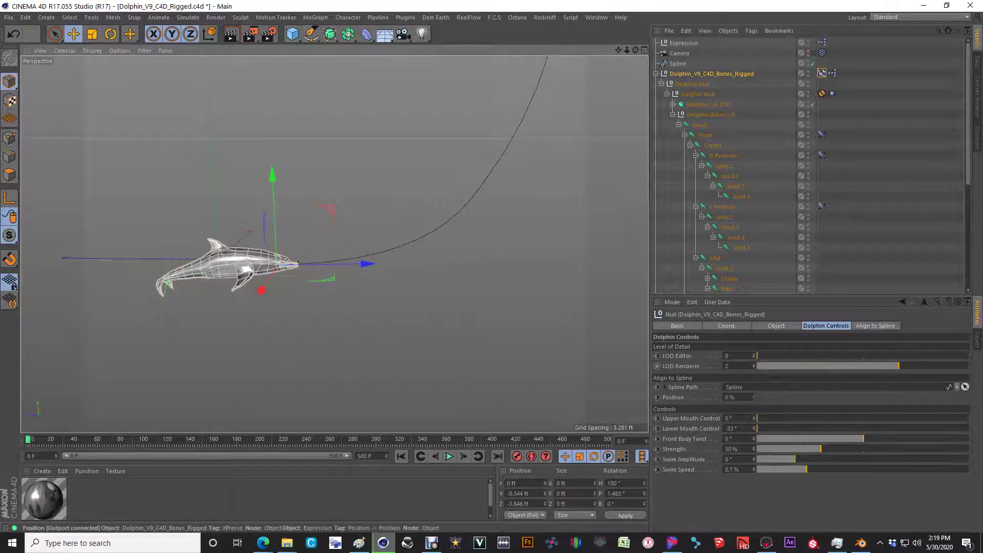
Scrub the Position control to slide the non-tangential dolphin past the spline's peak
drag(755, 397, 756, 396)
scroll(391, 259, down, 5)
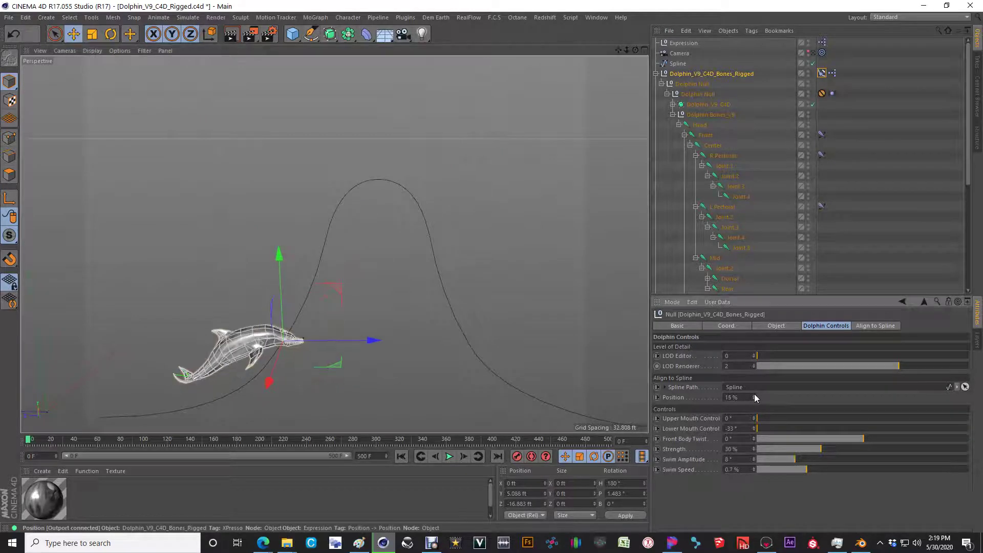
drag(755, 394, 754, 393)
drag(756, 397, 754, 394)
alt+drag(395, 426, 143, 338)
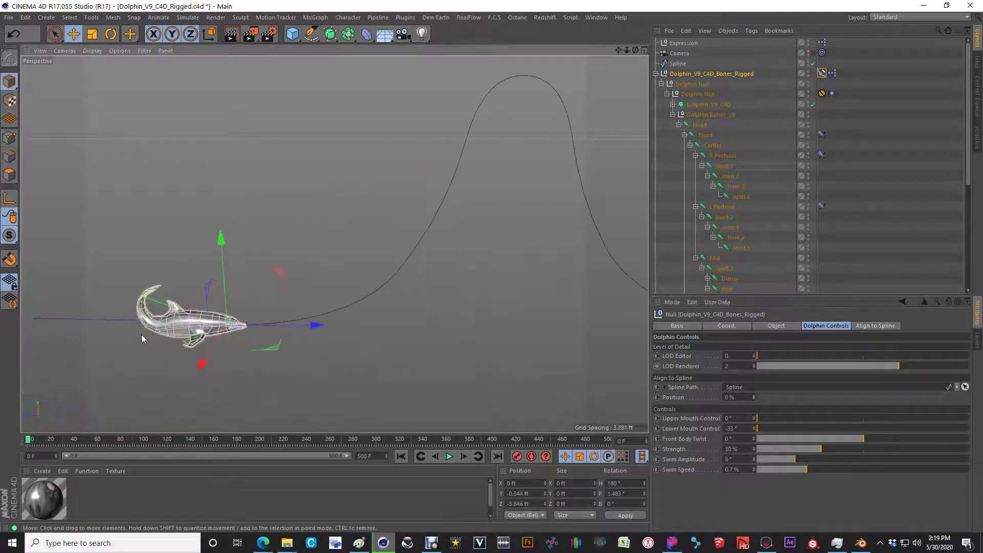
alt+drag(350, 344, 246, 341)
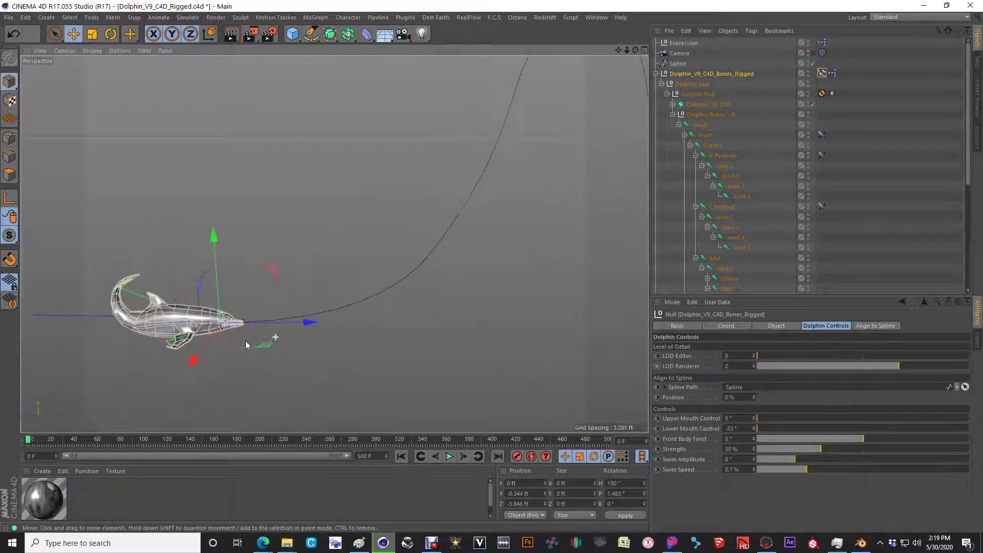
click(822, 72)
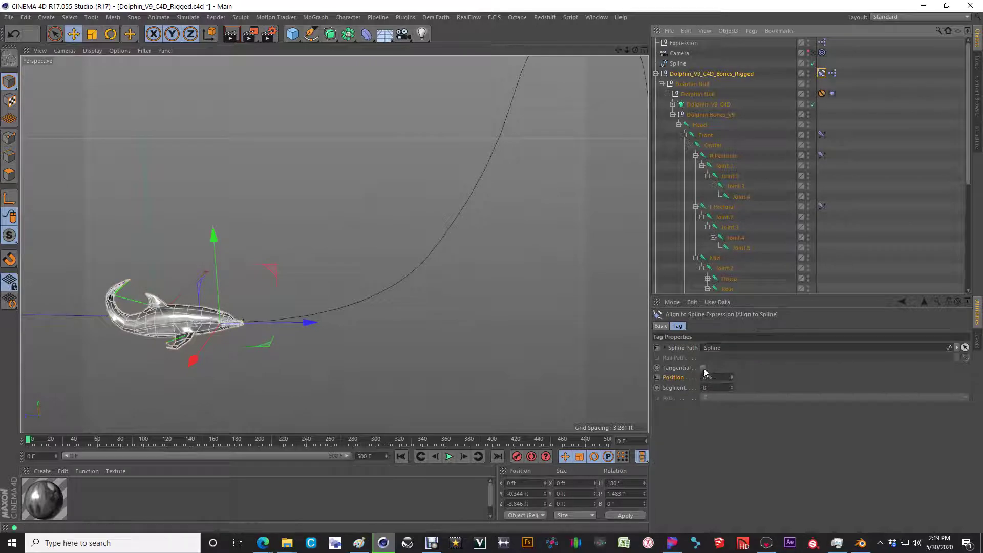
Re-enable Tangential and scrub the dolphin's Position to 78% and back to 0%
click(703, 367)
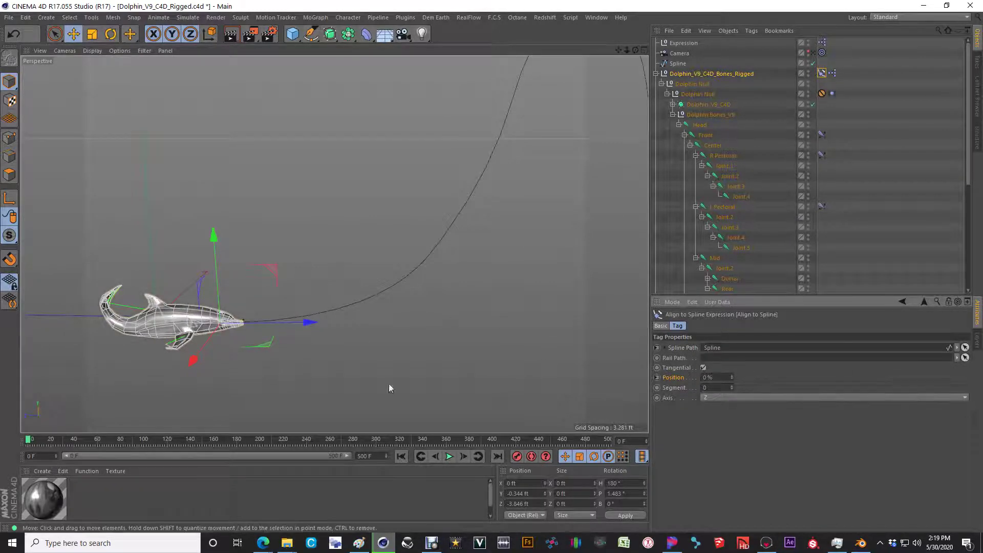
scroll(245, 350, down, 3)
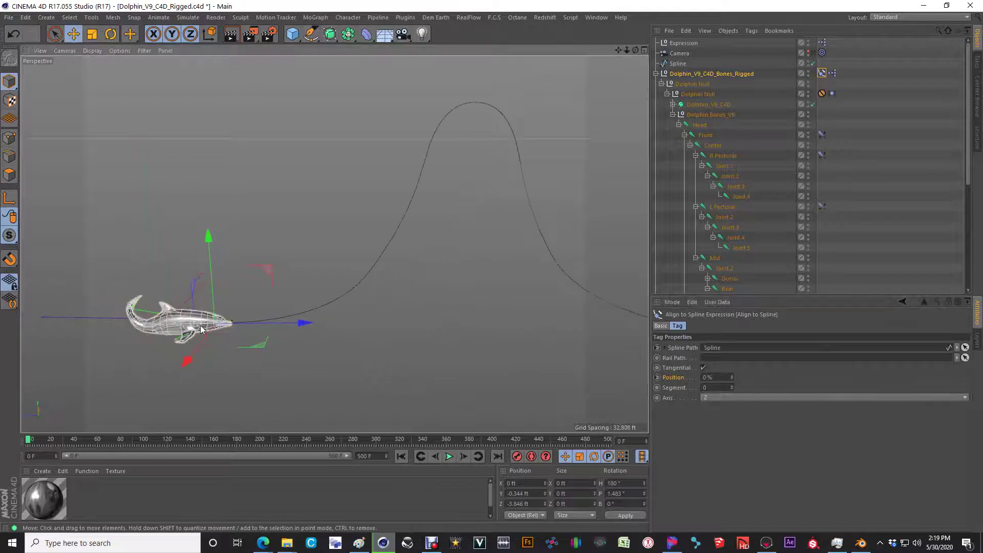
click(715, 75)
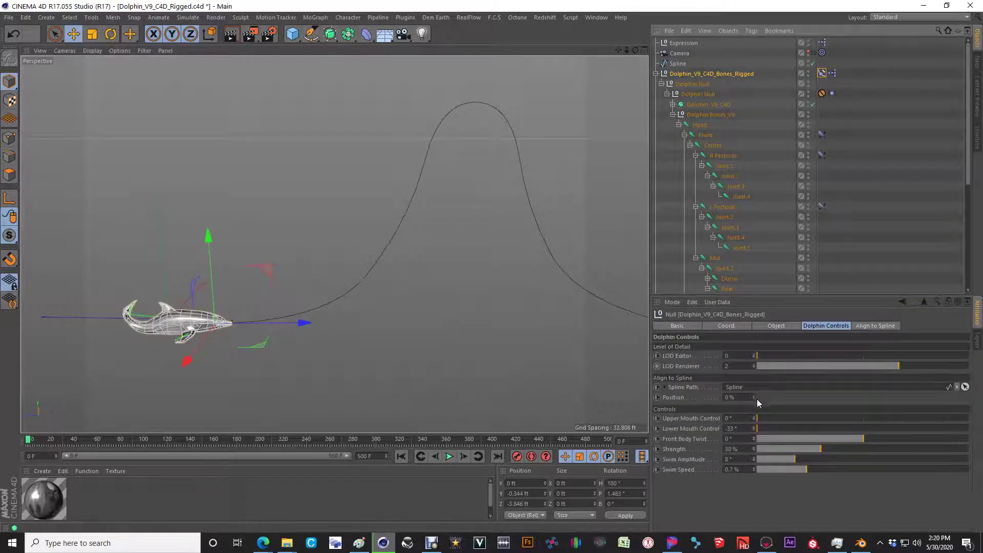
drag(755, 395, 755, 395)
alt+middle_drag(569, 380, 395, 401)
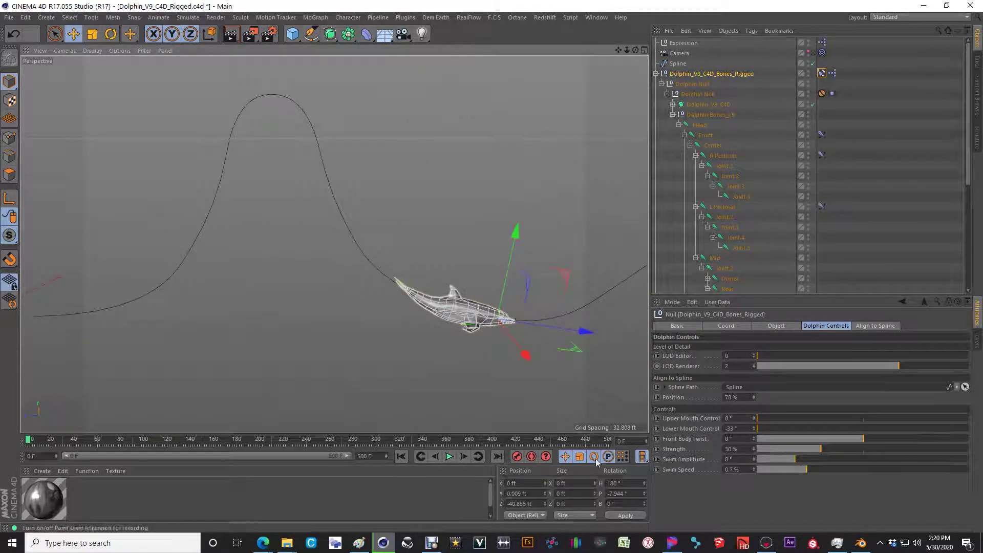
drag(755, 397, 754, 402)
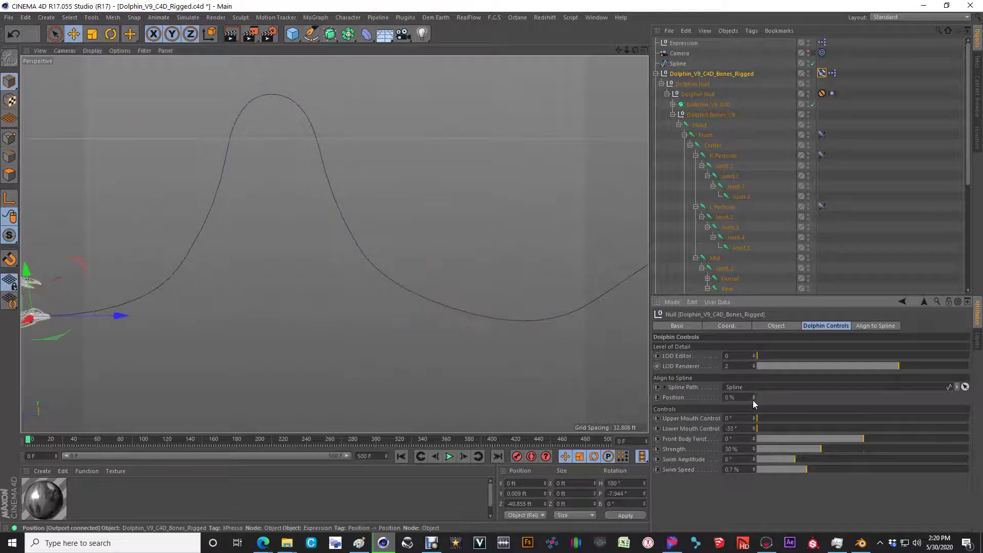
alt+middle_drag(253, 154, 465, 172)
scroll(466, 172, up, 6)
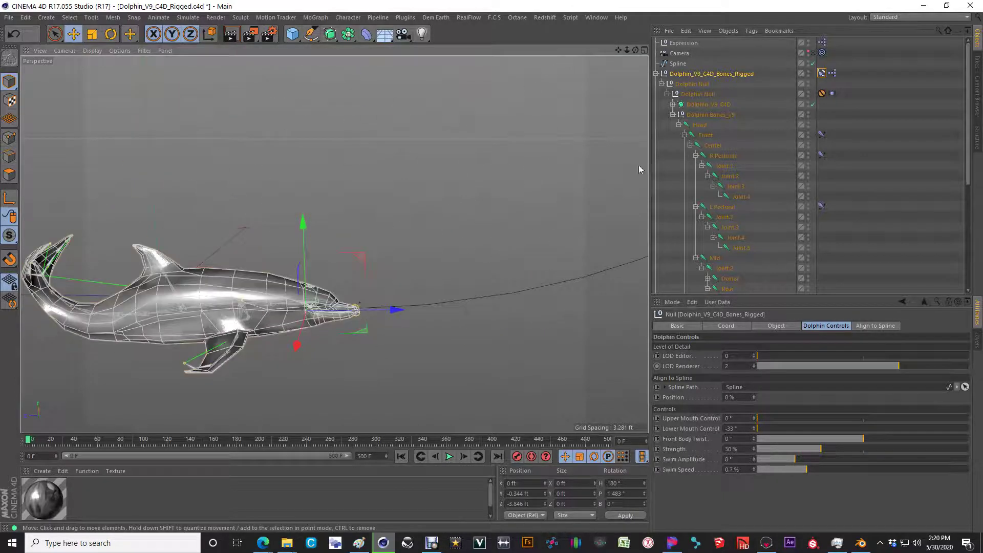
Collapse Dolphin_V9_C4D_Bones_Rigged in the Object Manager, reselect the null and orbit the view
click(695, 51)
click(656, 63)
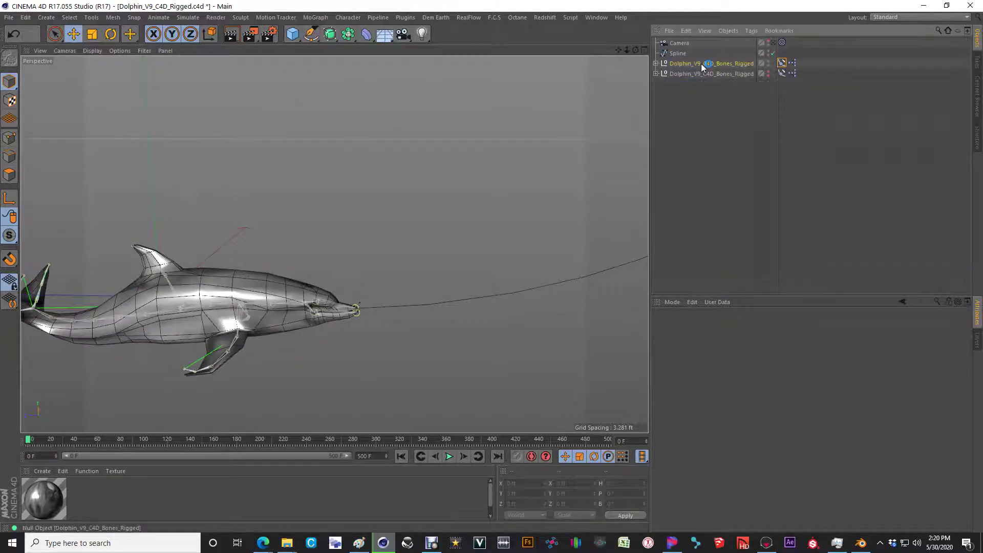
click(701, 64)
alt+drag(546, 134, 373, 233)
scroll(321, 230, down, 5)
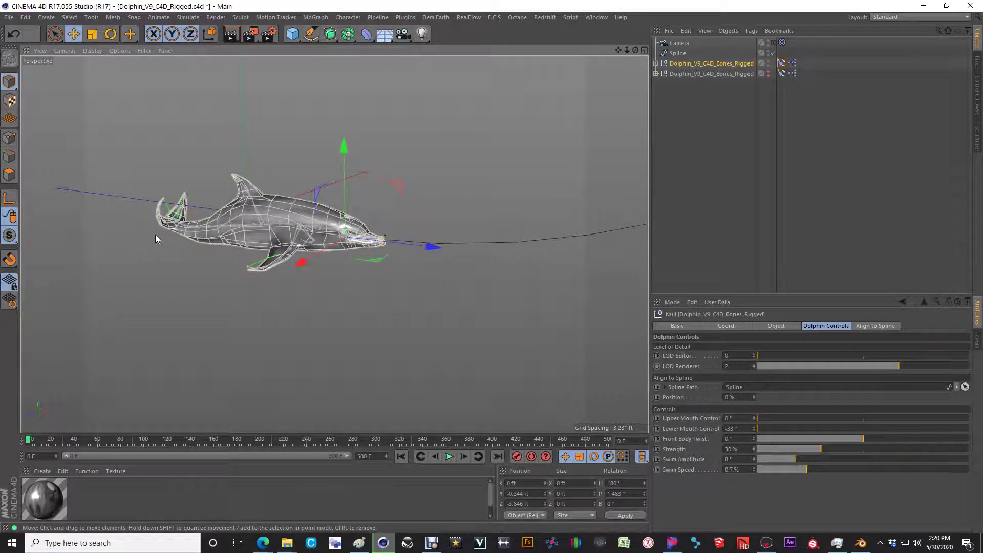
Switch to the Rohr 3D store page in Edge, go to its home page, then minimize the browser
mouse_move(267, 545)
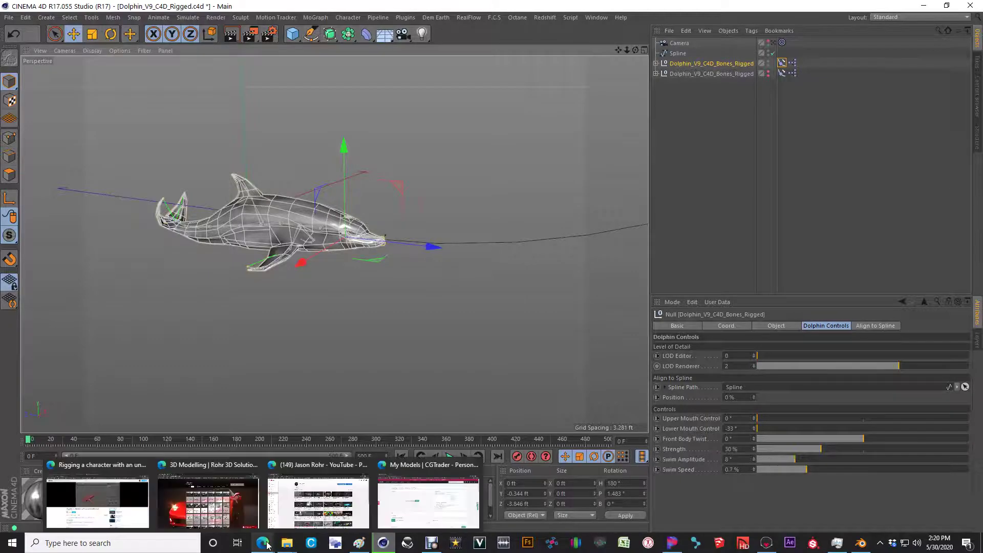
click(208, 494)
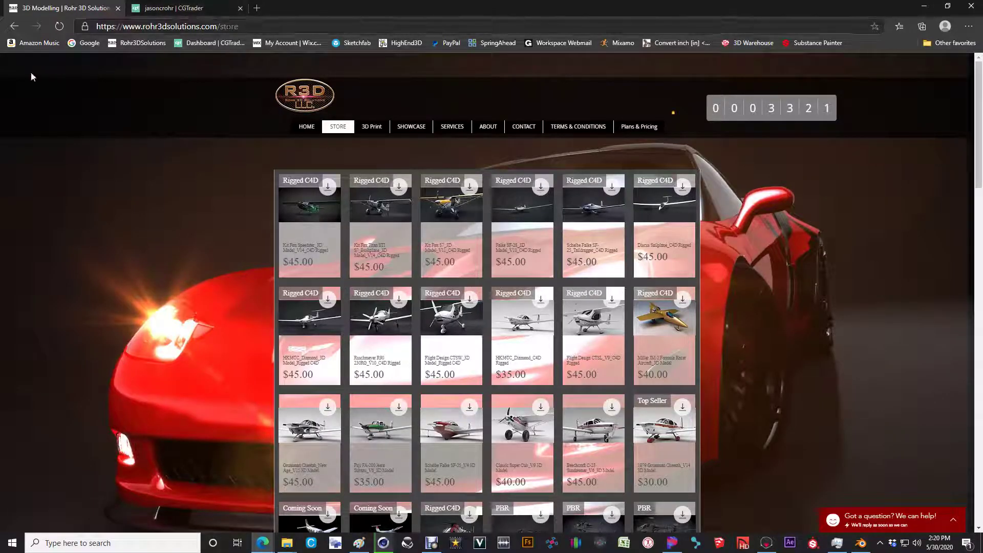
click(307, 127)
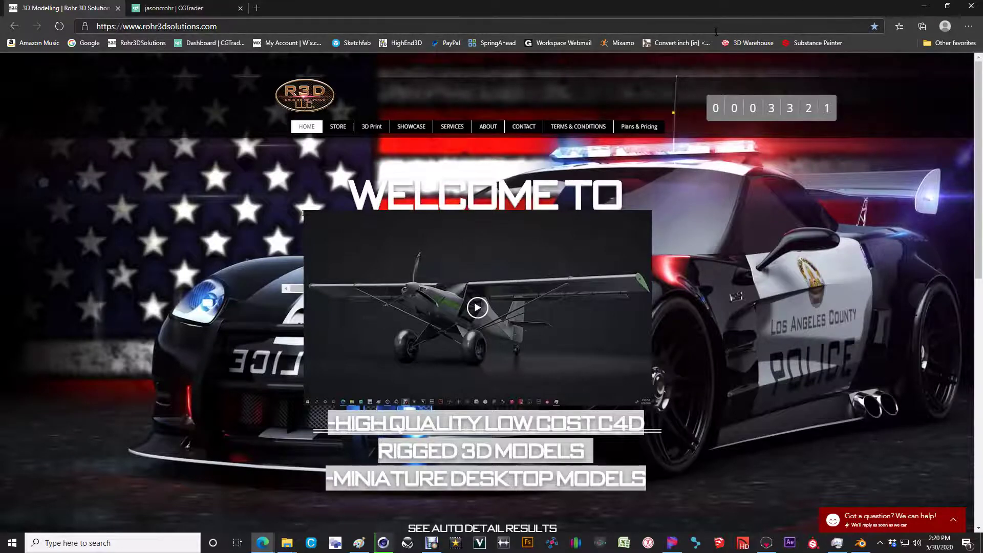
click(926, 6)
click(708, 214)
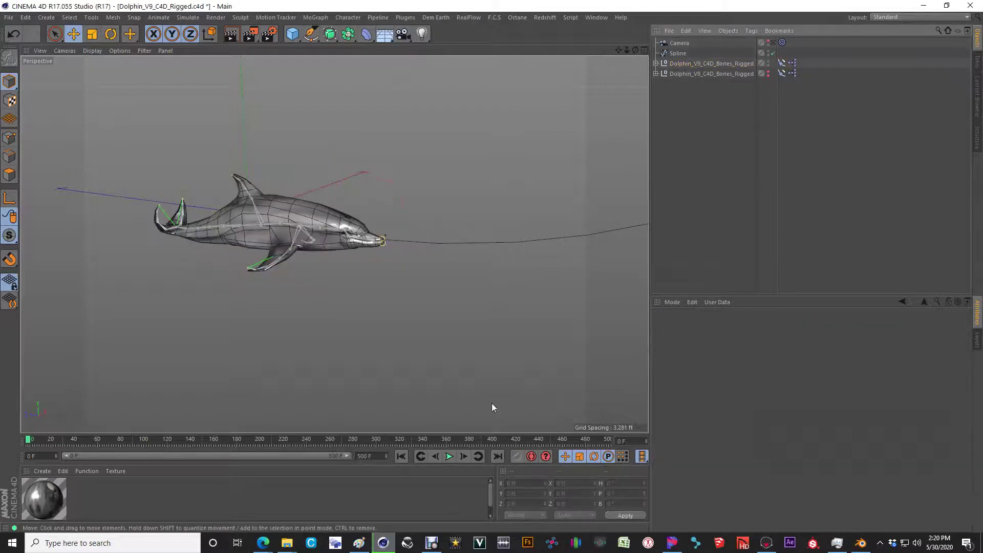
click(449, 457)
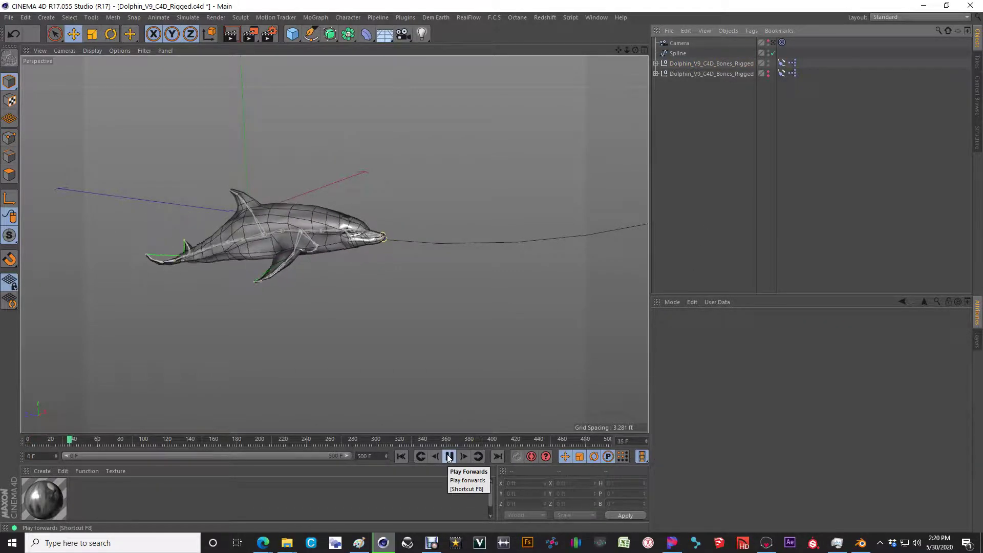
click(402, 456)
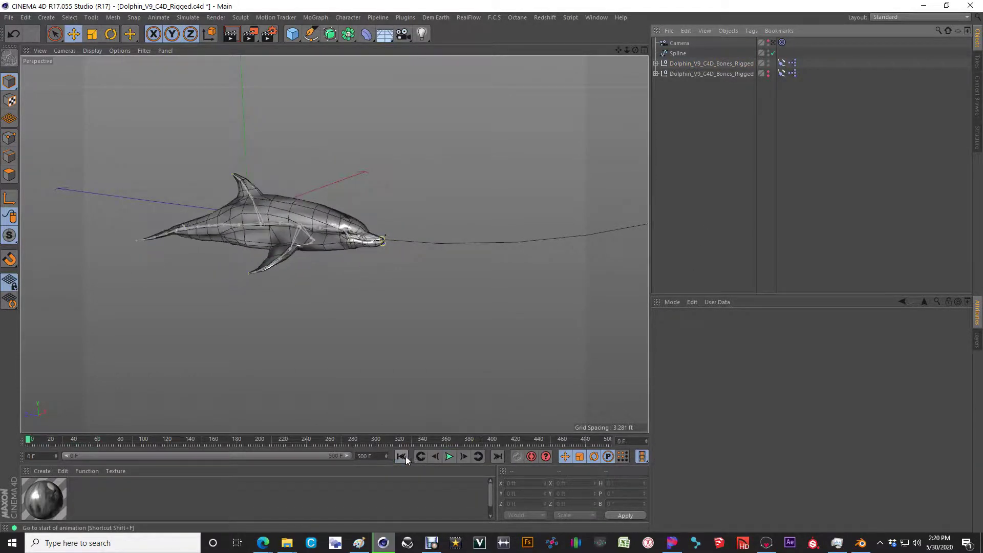